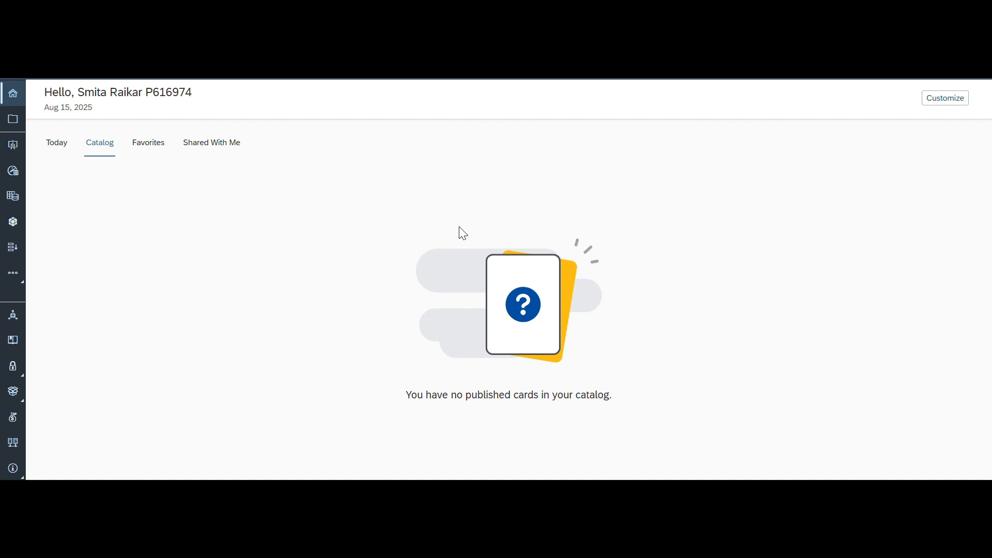
Step: Open the PM_Currency_Conversion planning model in the Modeler
click(14, 232)
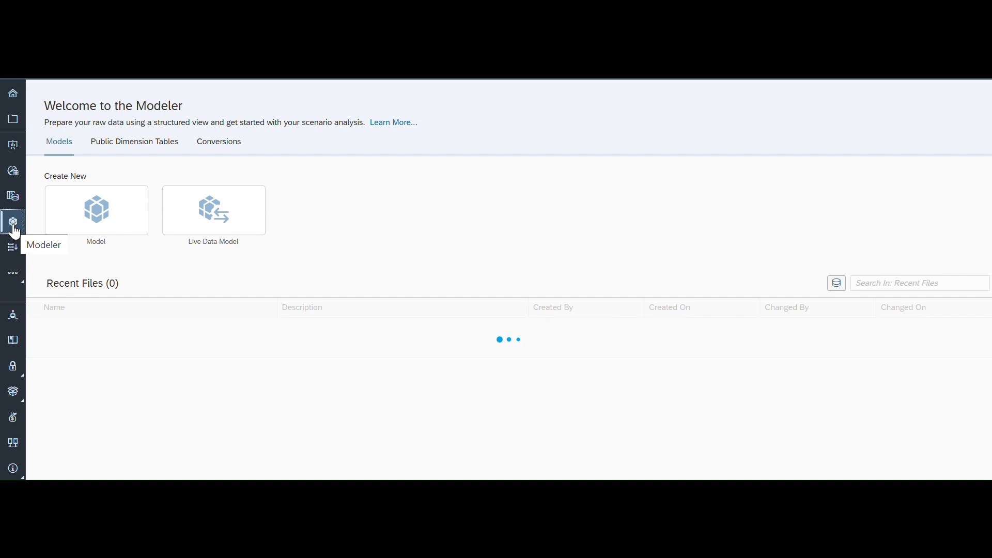
click(112, 338)
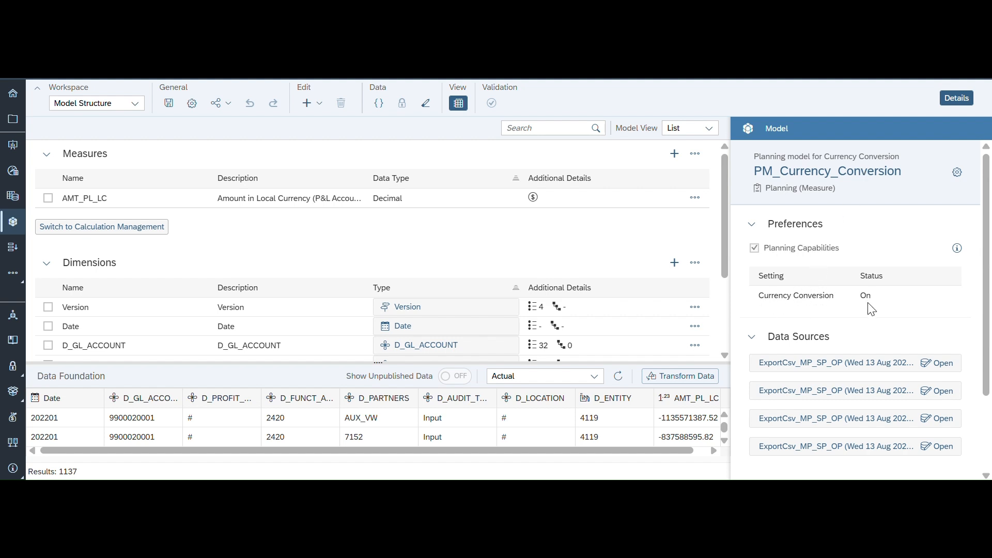
Step: Examine the AMT_PL_LC measure's aggregation, currency, rate type and formatting settings
click(182, 204)
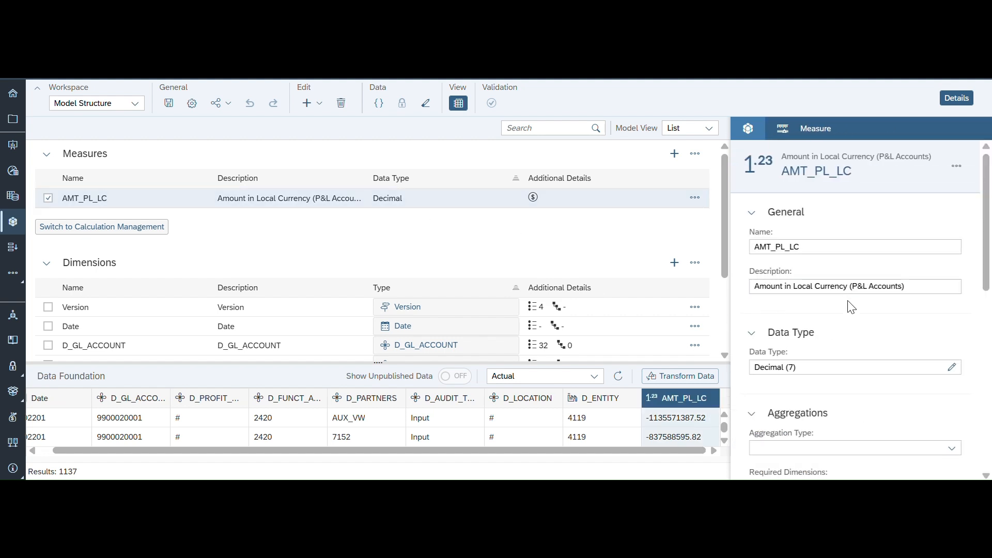
scroll(851, 307, down, 5)
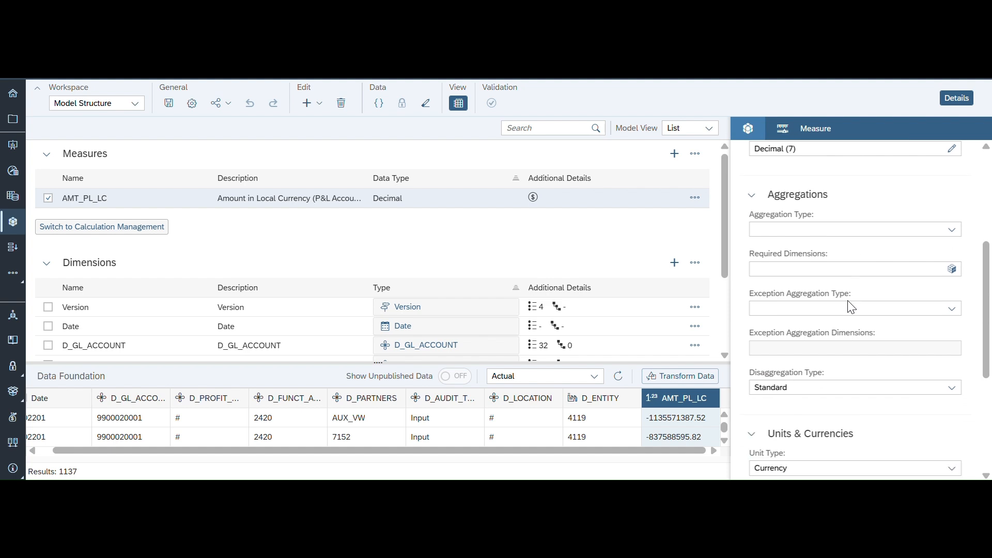
scroll(848, 307, down, 4)
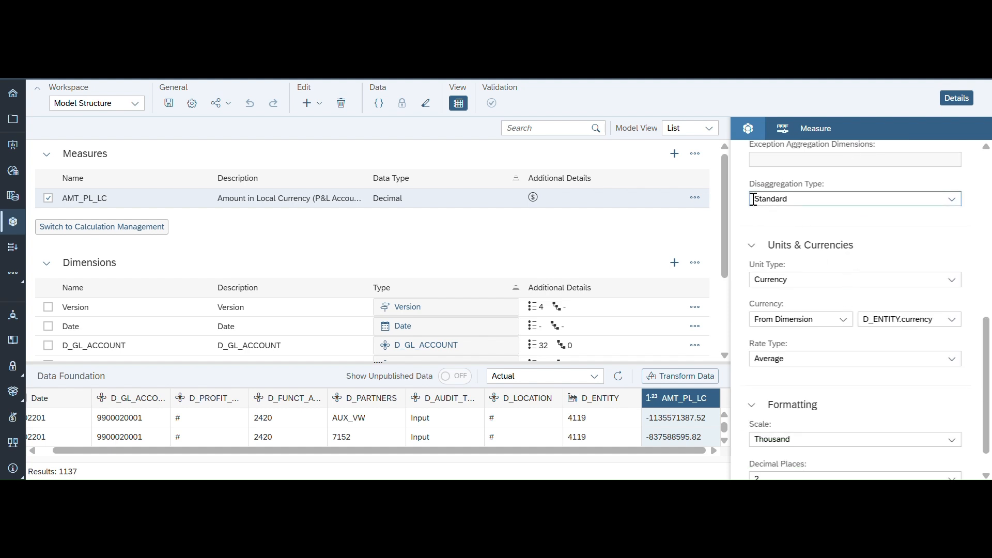
scroll(861, 258, down, 1)
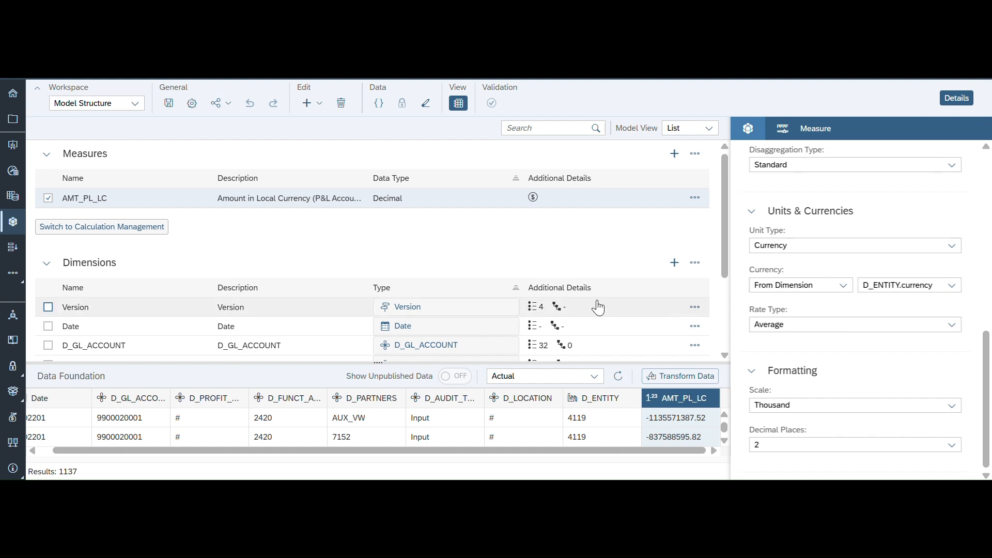
Step: Examine the currencies assigned to the company members in the D_ENTITY dimension table and return to the model structure
scroll(458, 265, down, 1)
scroll(454, 259, down, 5)
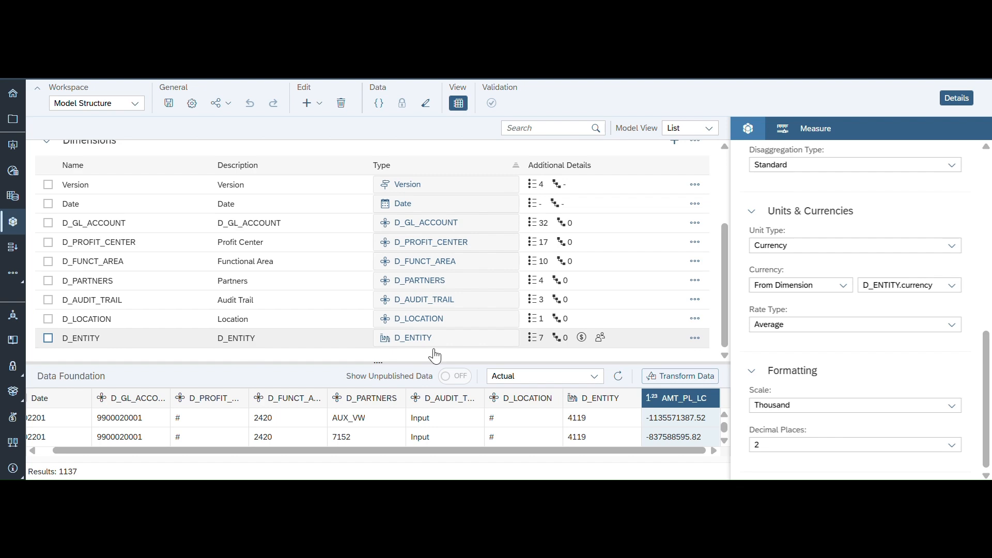
click(506, 339)
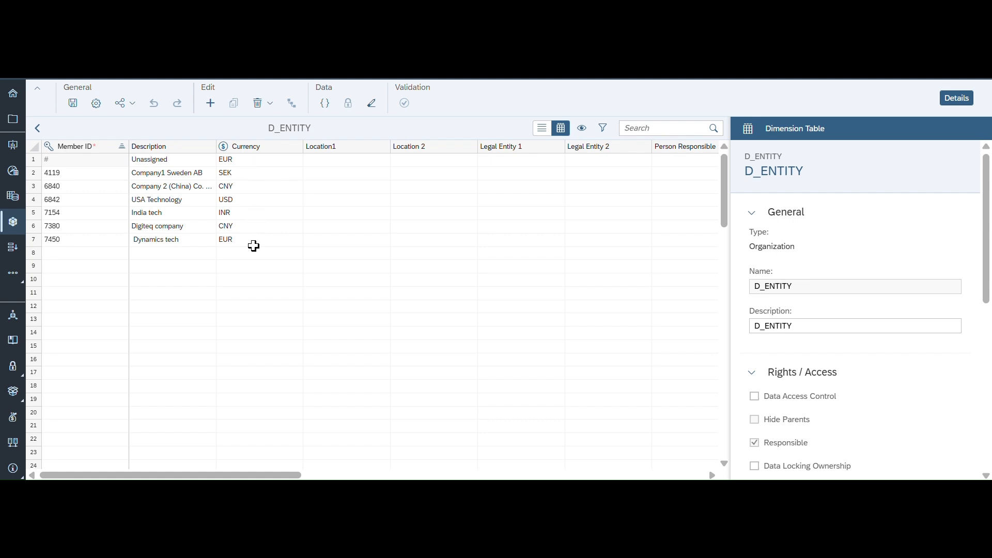
click(253, 174)
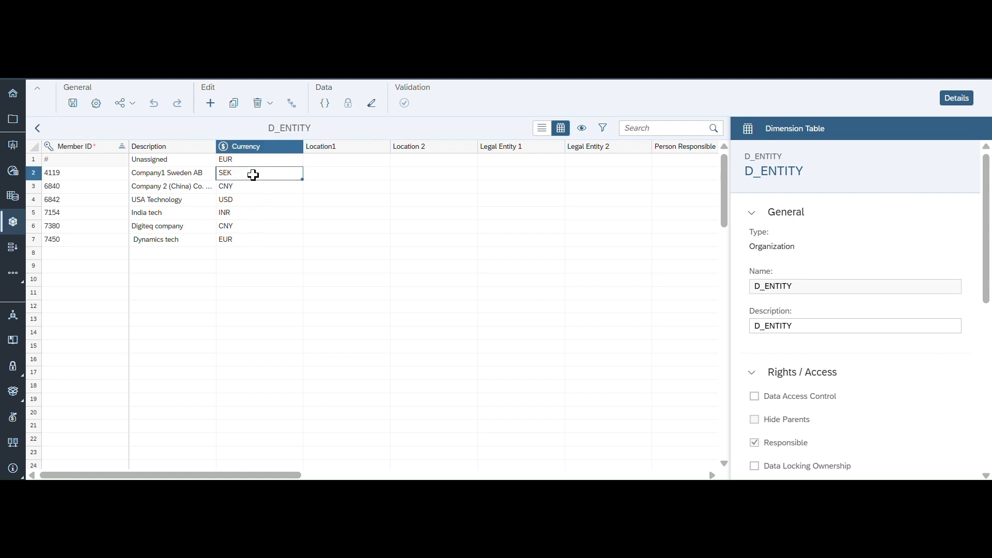
click(248, 187)
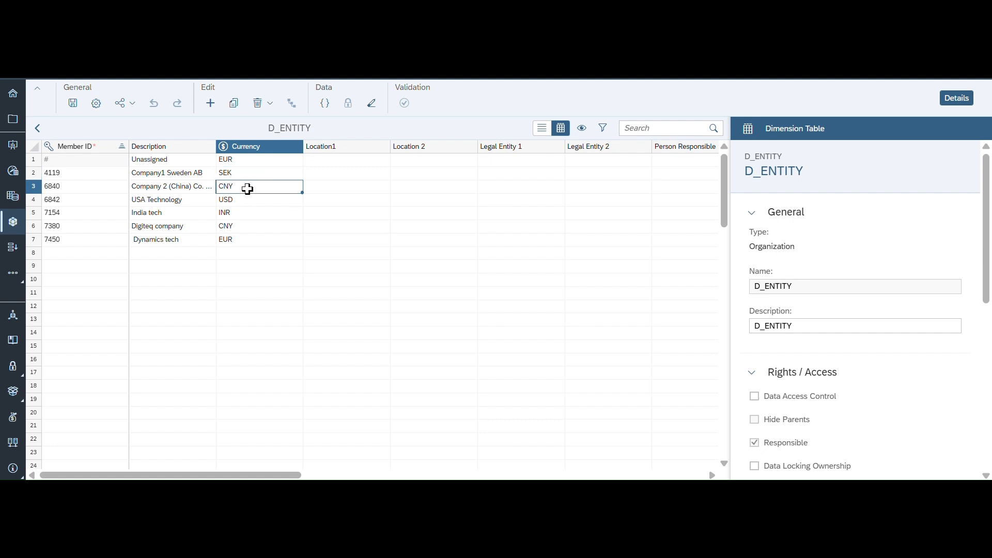
click(245, 201)
click(245, 213)
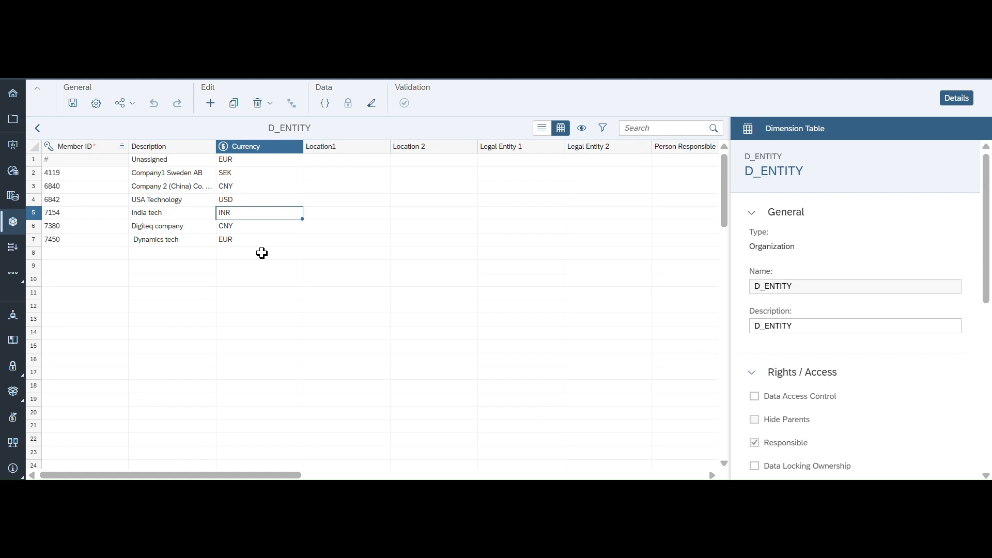
click(33, 132)
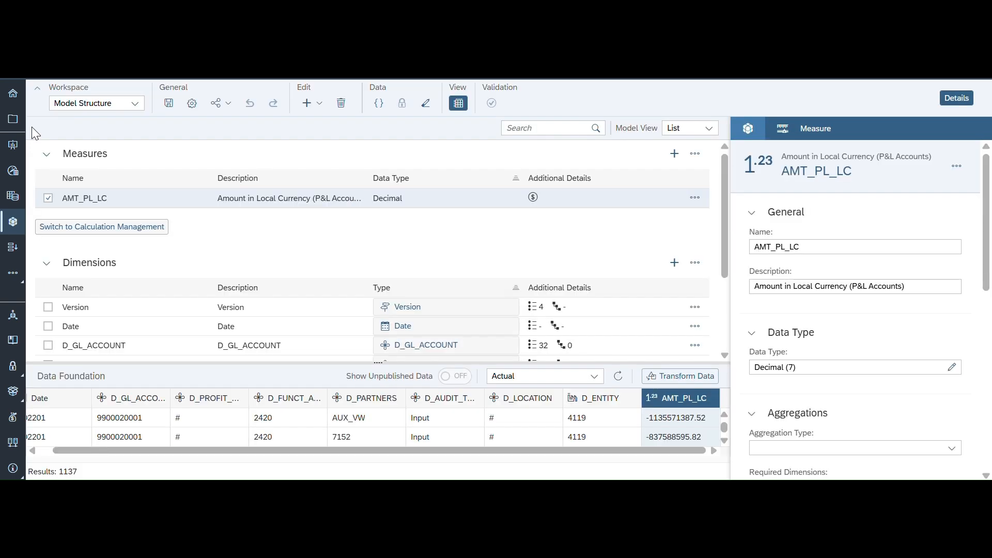
Step: Examine the categories and rate versions of the members in the Version dimension table and return to the model structure
scroll(274, 257, down, 3)
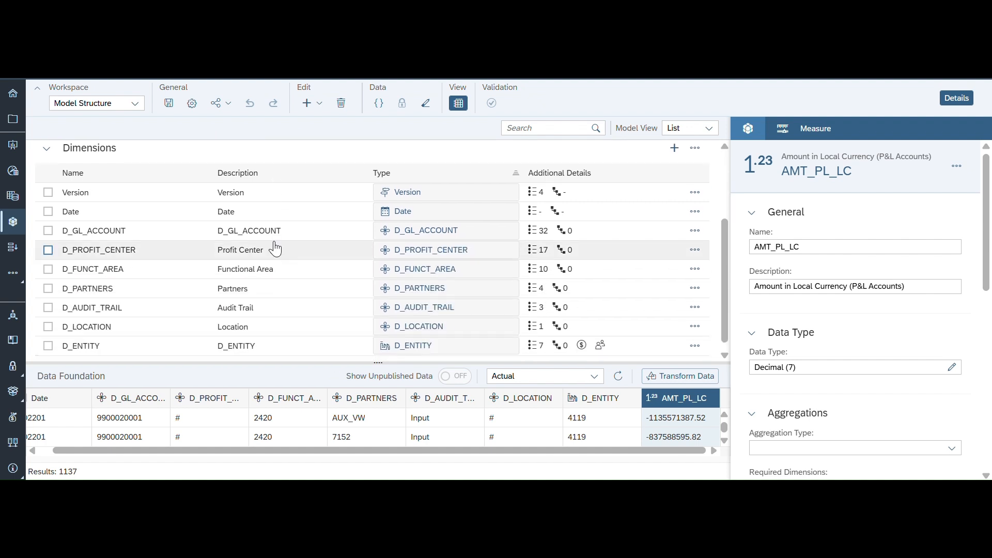
click(506, 192)
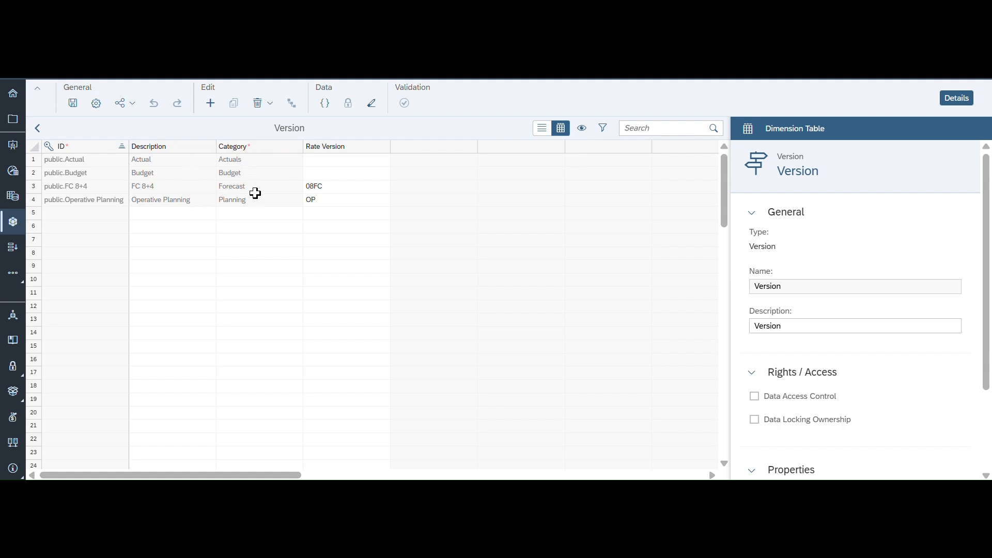
click(249, 158)
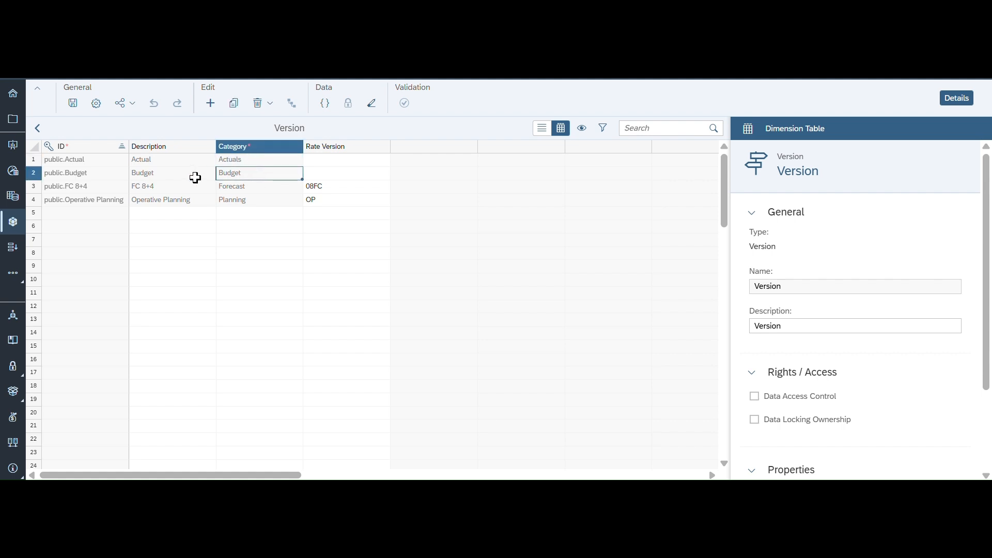
click(165, 186)
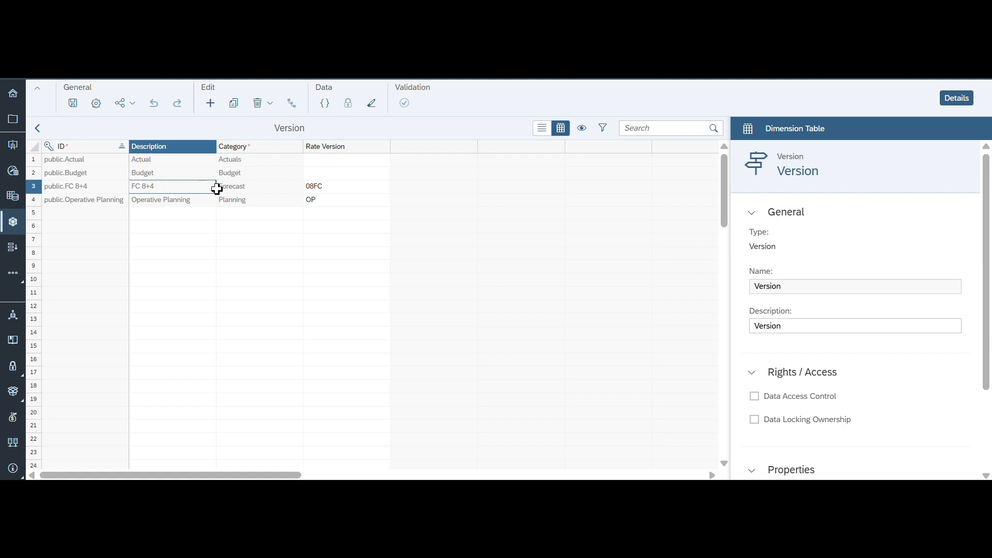
click(238, 189)
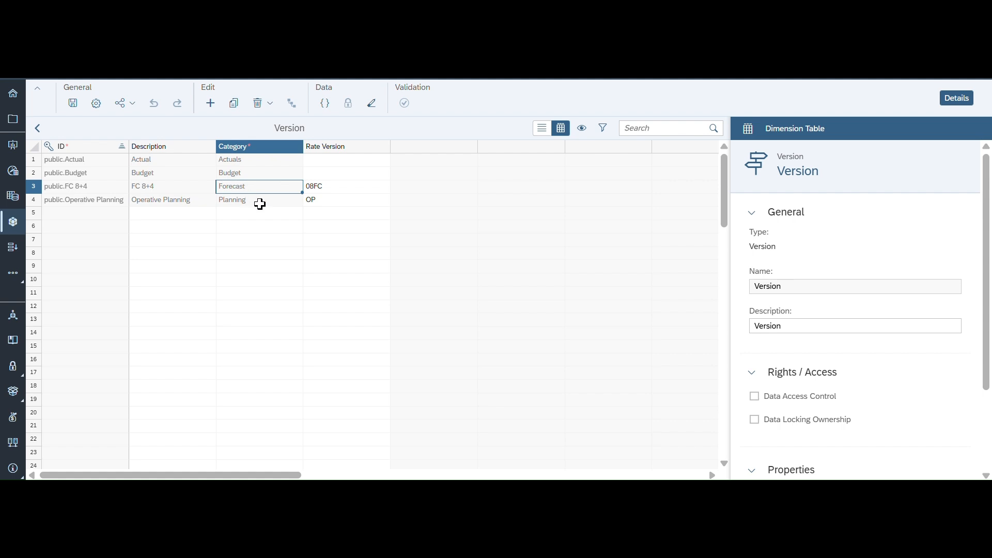
click(257, 202)
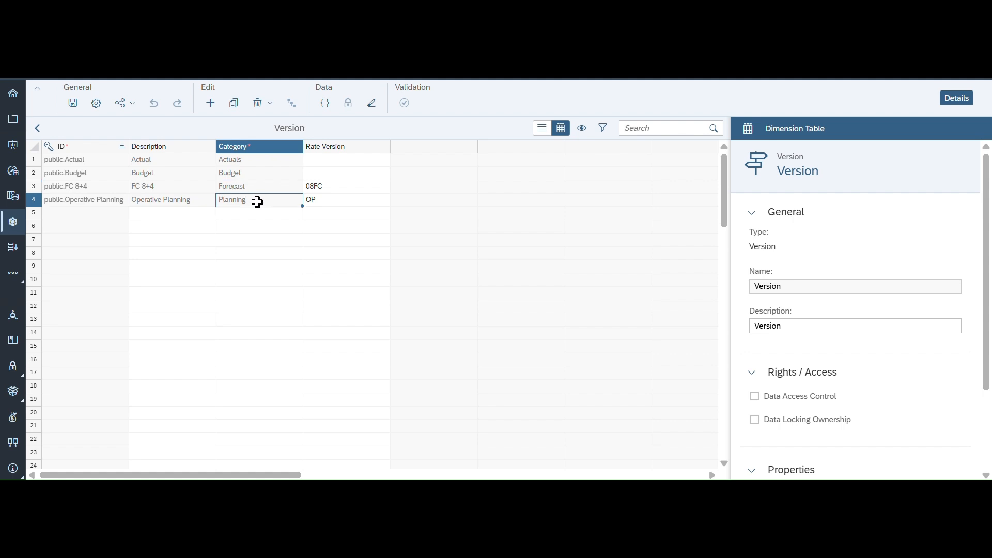
click(184, 200)
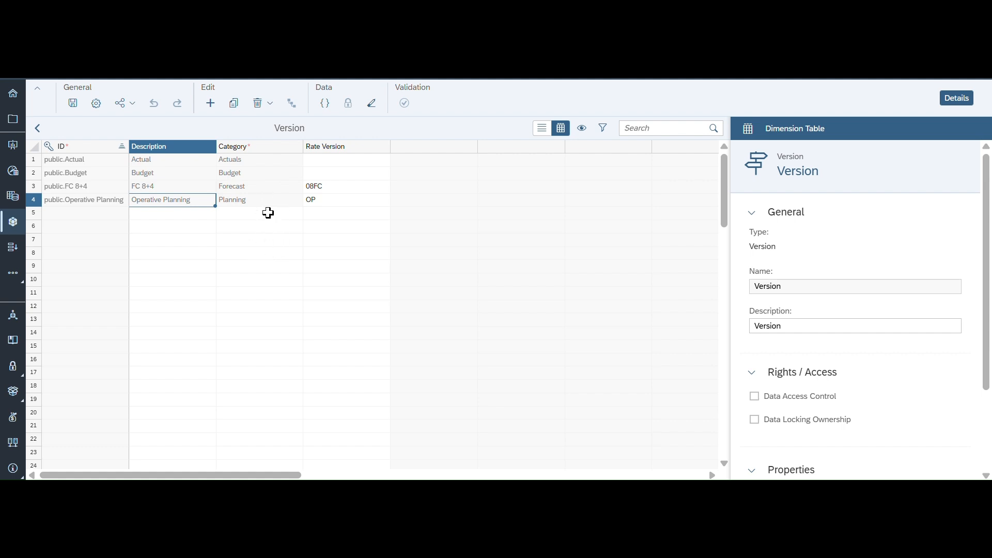
click(39, 127)
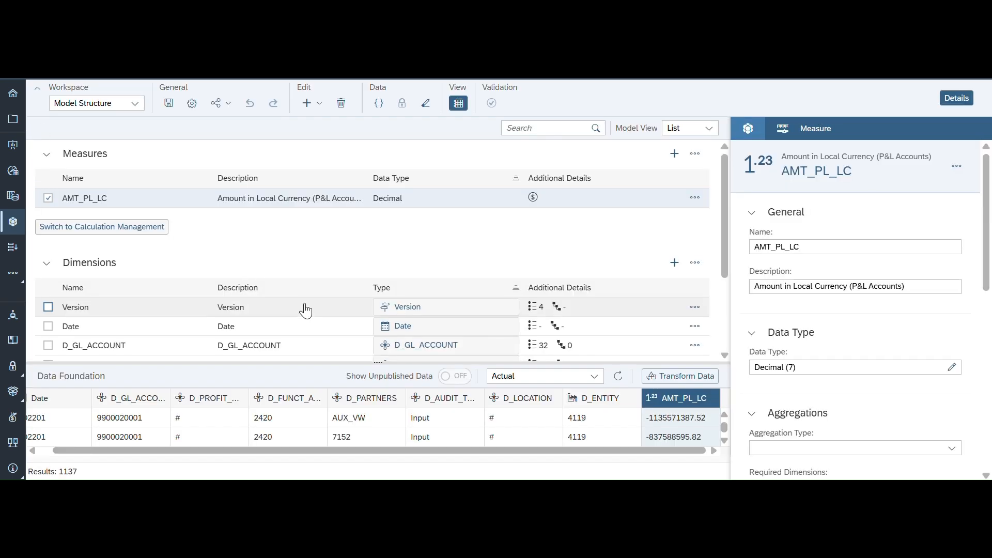
Step: Look over the model's dimensions and the calculated and conversion measures in the Calculations workspace, returning to Model Structure
scroll(304, 308, down, 1)
scroll(306, 310, down, 1)
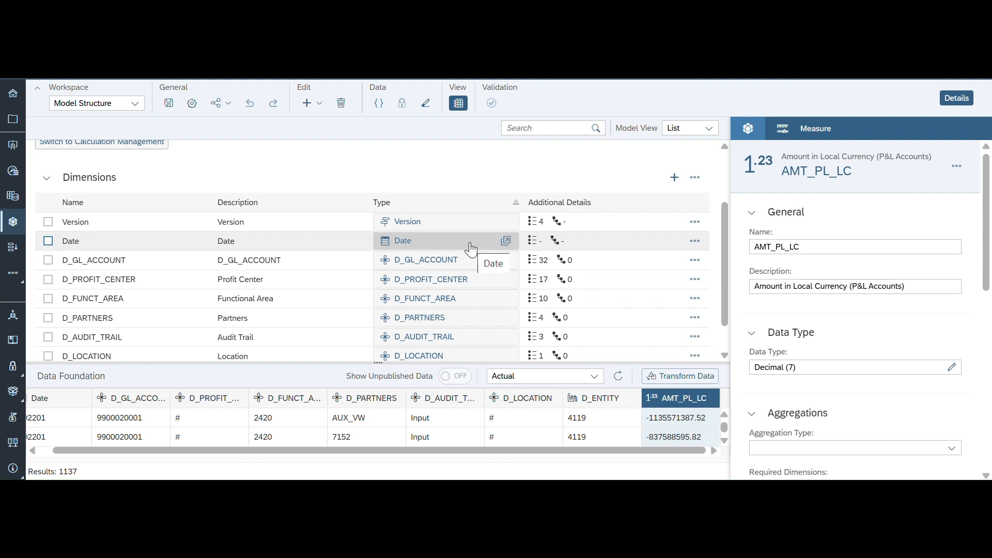
scroll(470, 250, down, 1)
scroll(471, 249, up, 3)
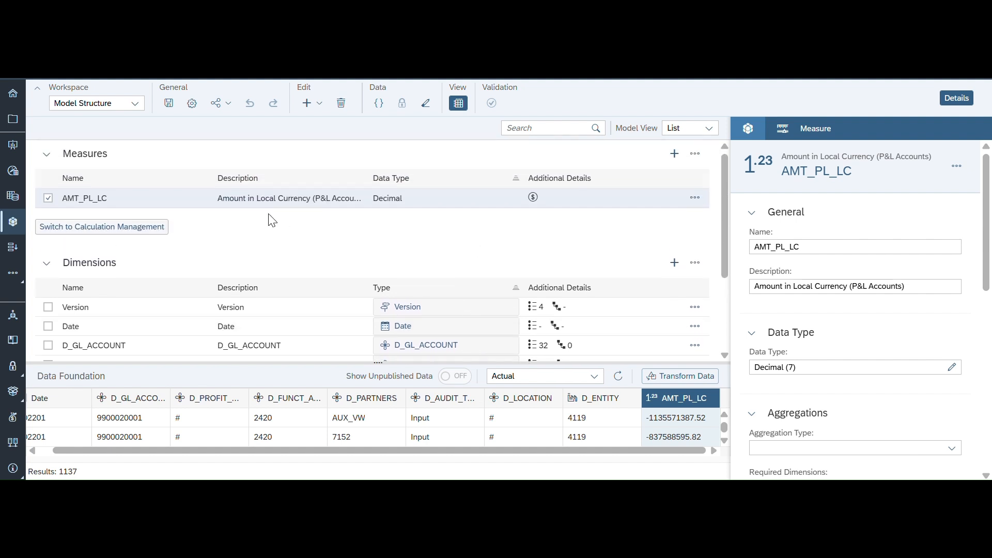
click(129, 232)
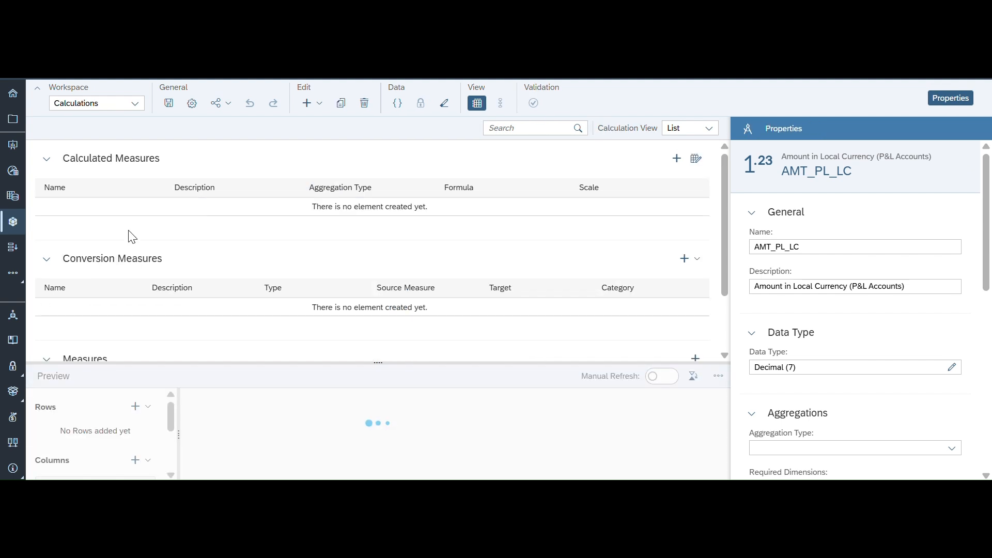
scroll(298, 285, down, 2)
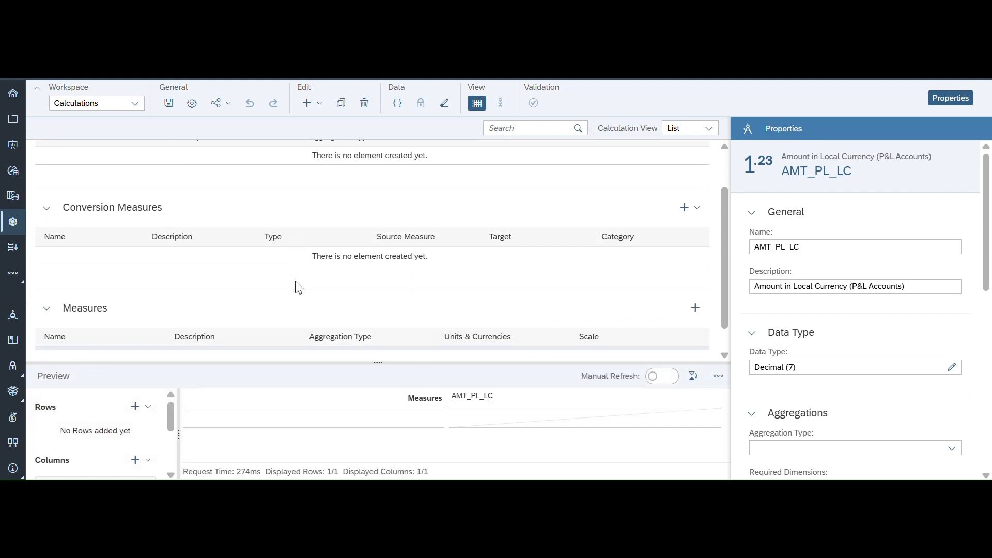
scroll(281, 248, up, 1)
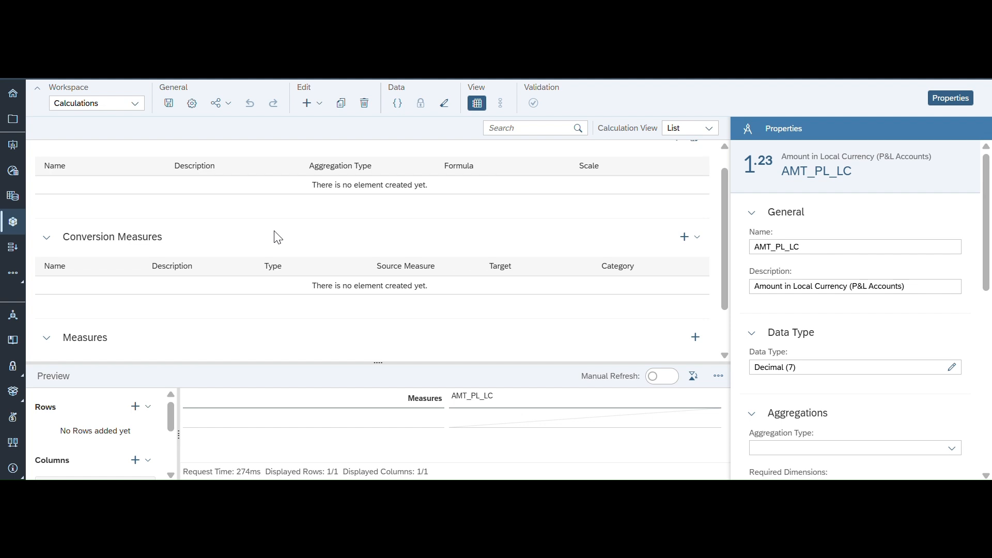
click(135, 104)
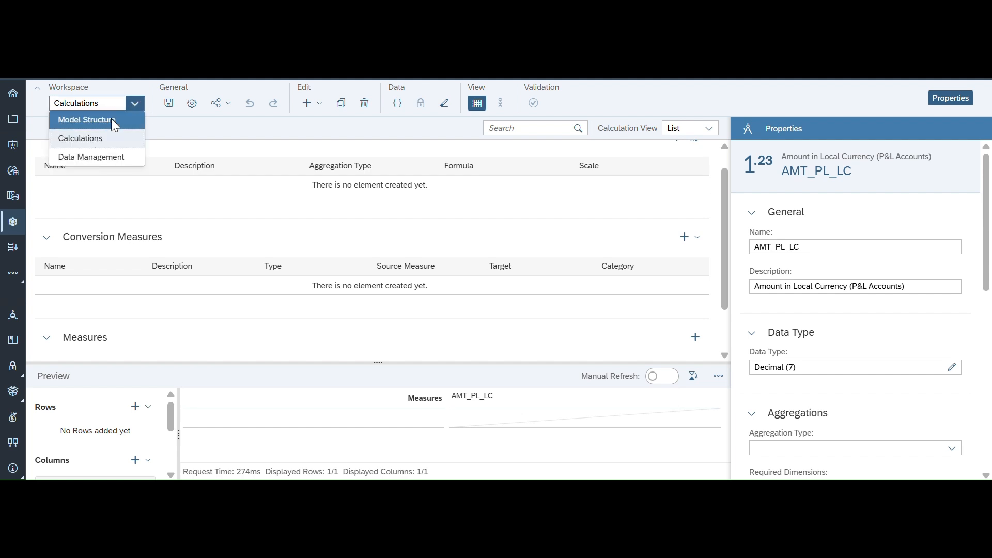
click(112, 122)
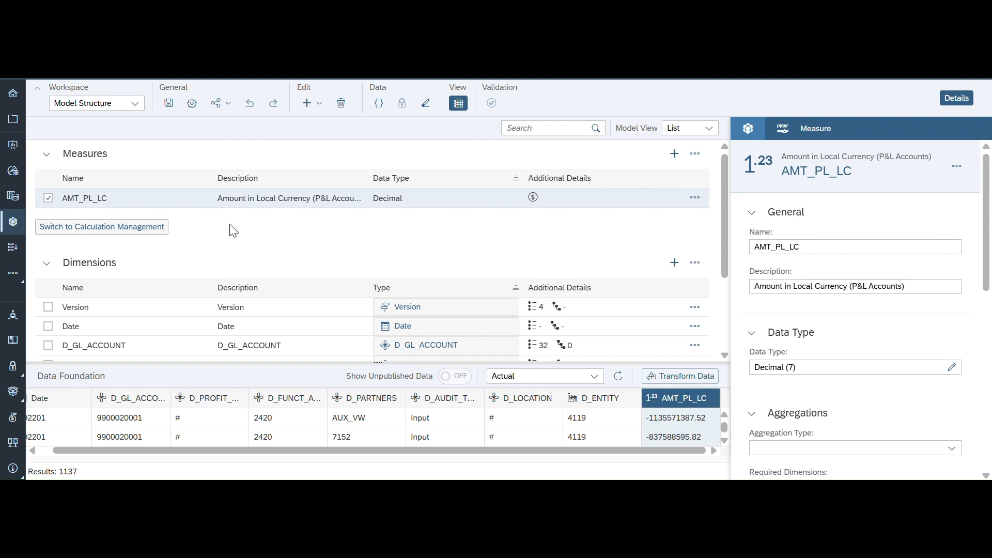
Step: Add a measure named AMT_PL_GC with the description "Amount in Group Currency"
click(675, 155)
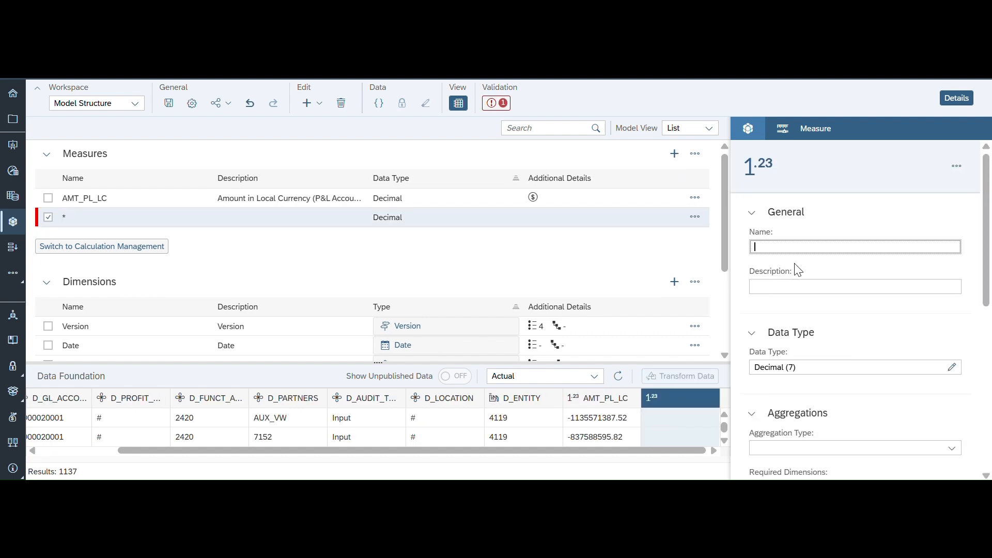
click(778, 248)
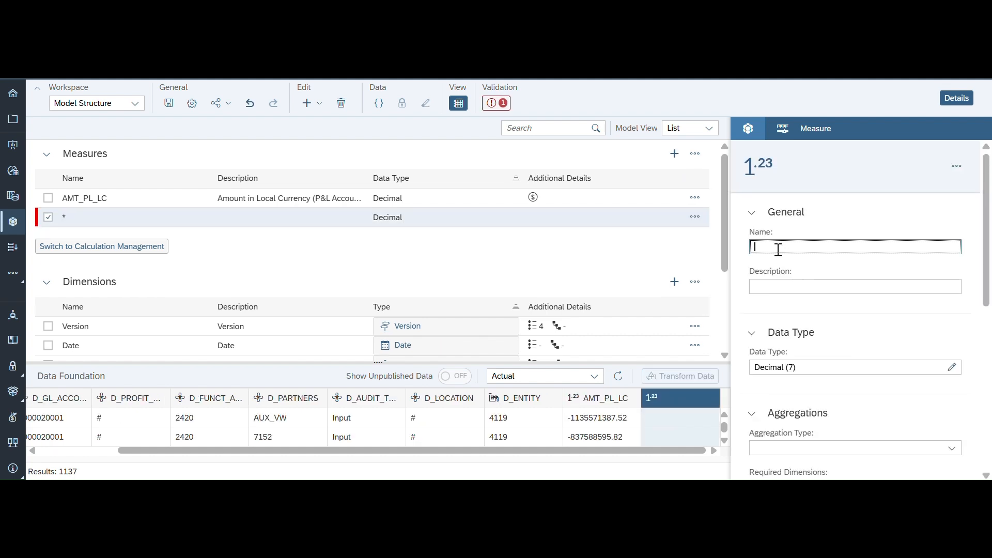
text(AMT)
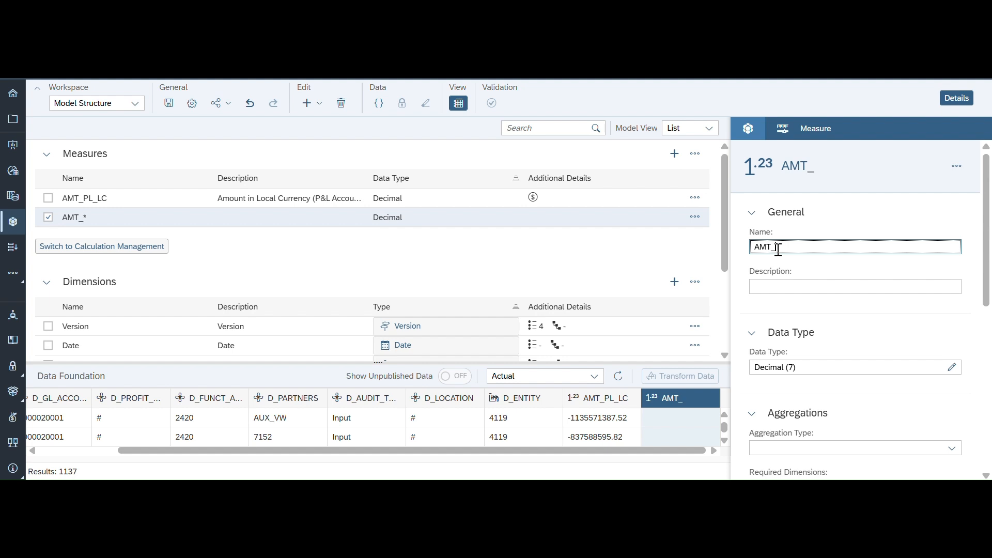
text(_PL_GC)
click(770, 288)
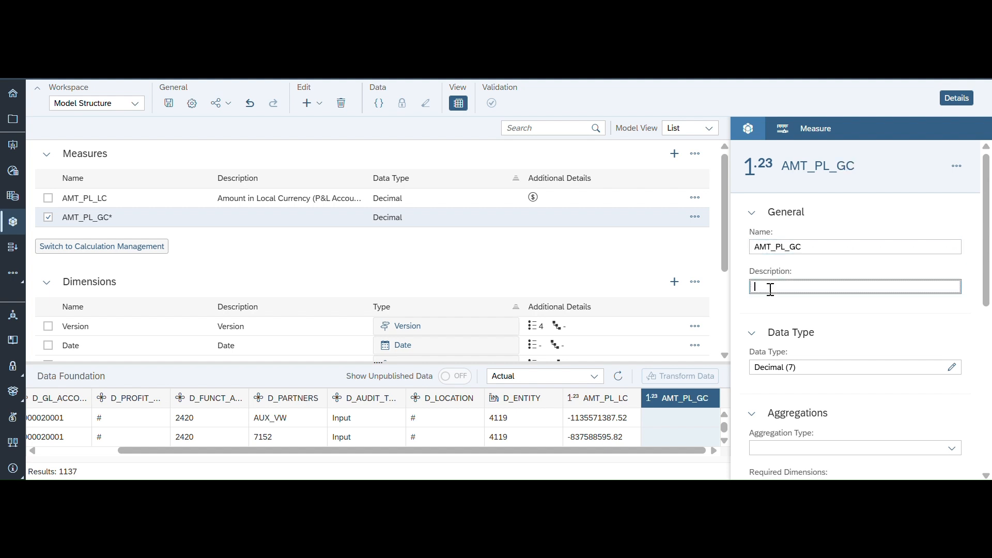
text(Amount in Gro)
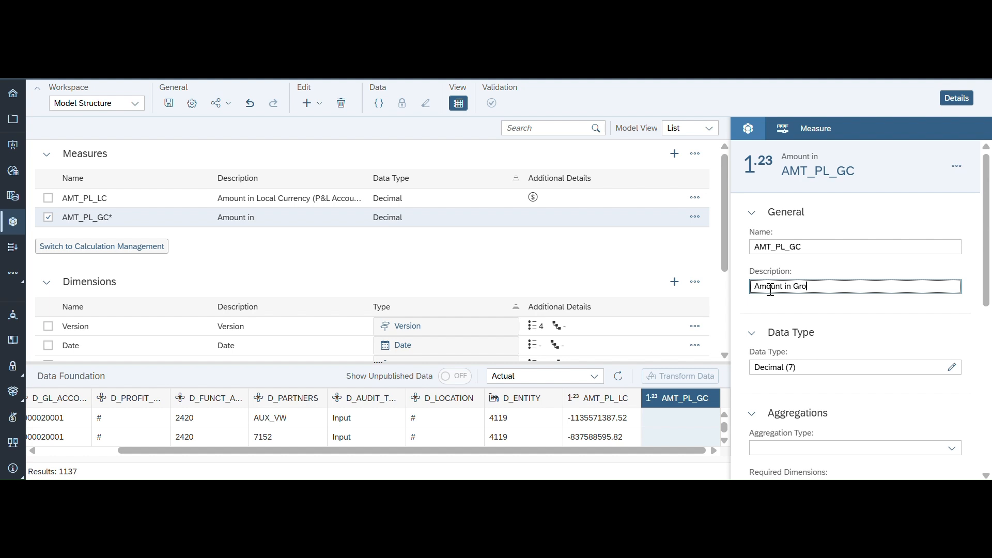
text(up Currency)
Step: Set the AMT_PL_GC measure's unit type to Currency with EUR as its fixed currency
scroll(770, 290, down, 3)
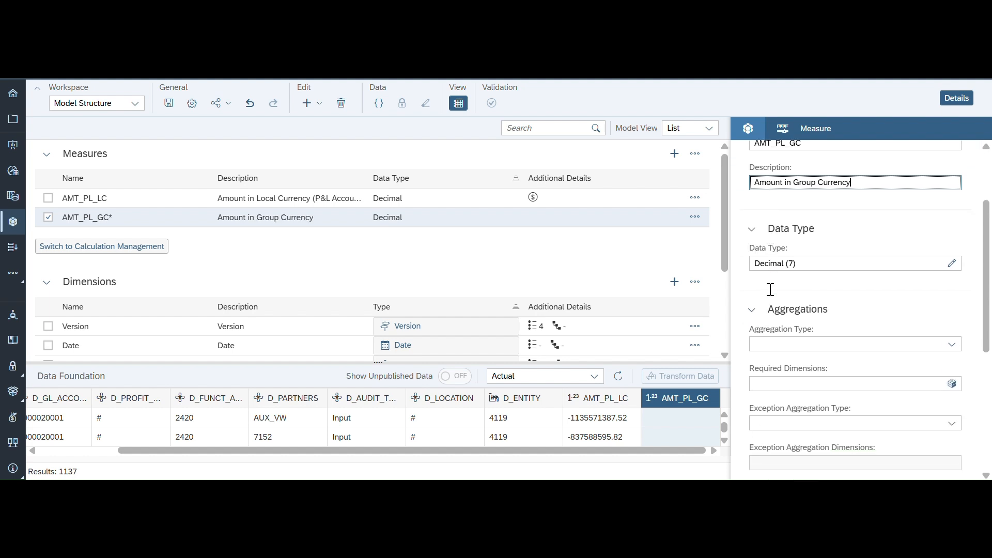
scroll(769, 290, down, 5)
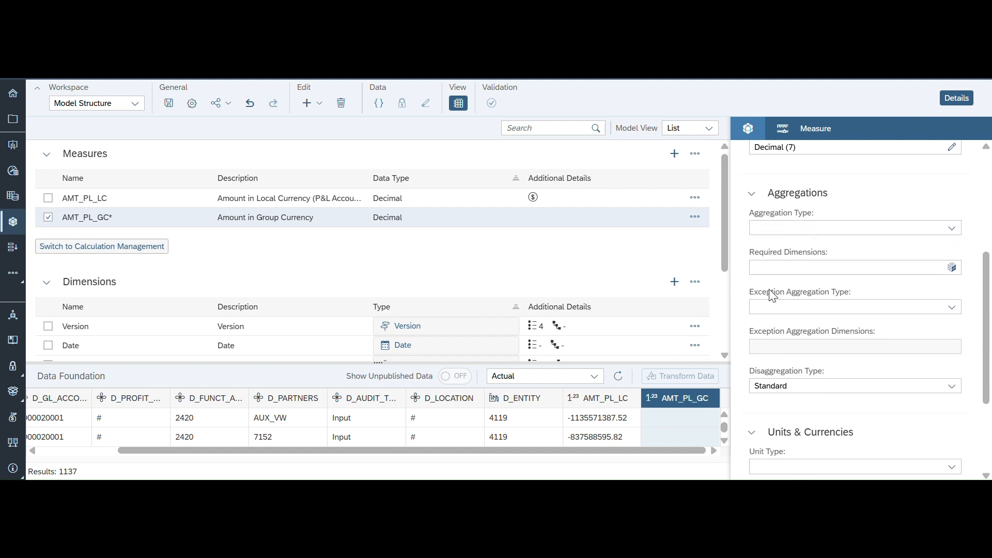
scroll(770, 290, down, 2)
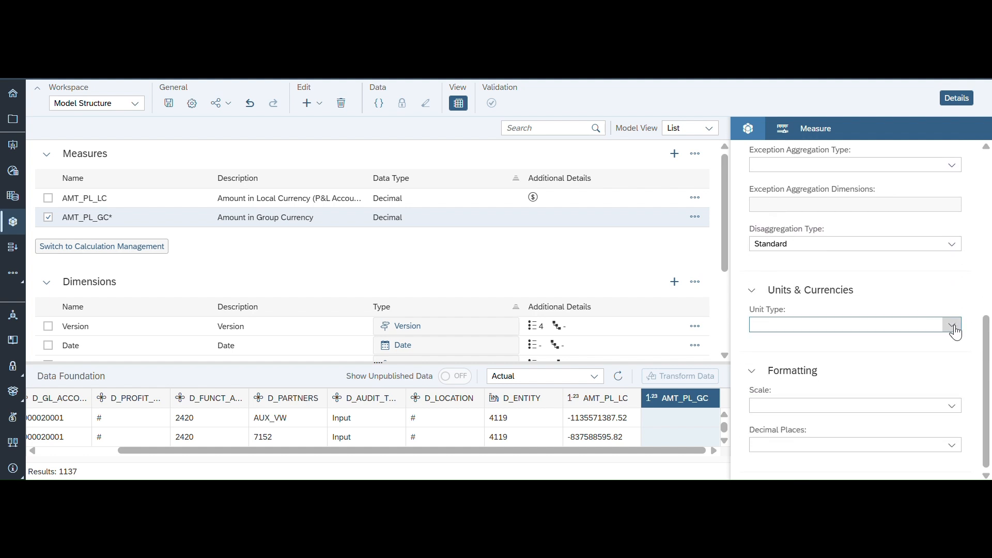
click(953, 326)
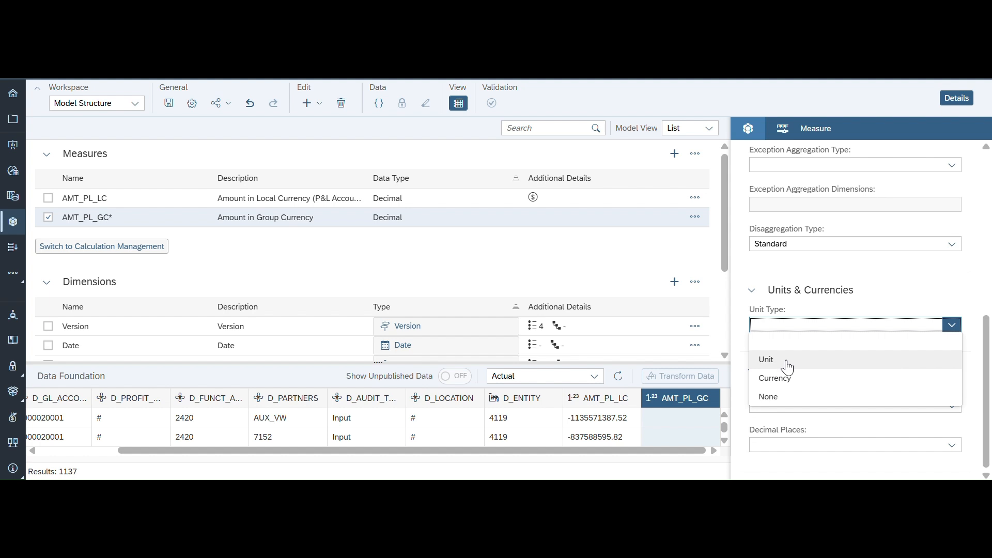
click(782, 381)
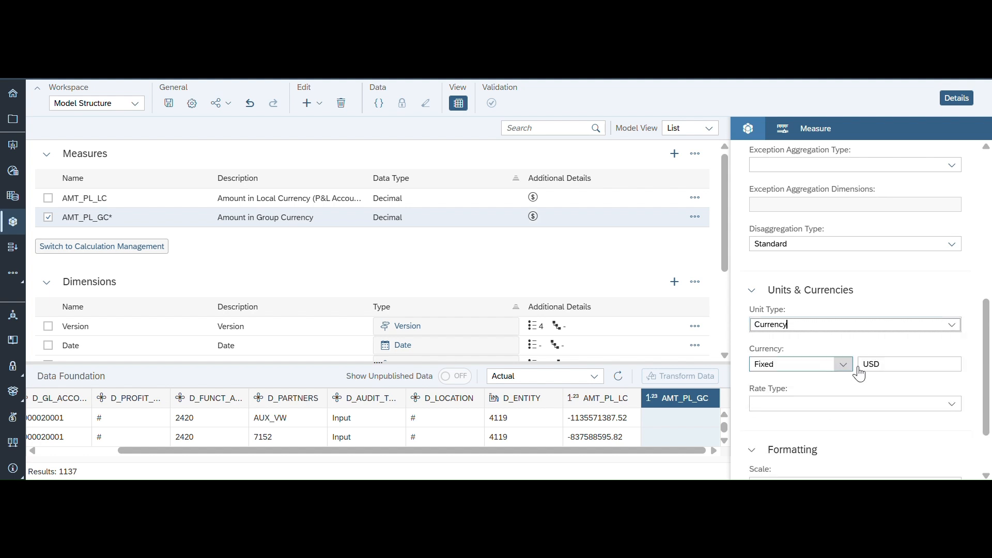
click(888, 365)
key(BackSpace)
key(BackSpace)
key(BackSpace)
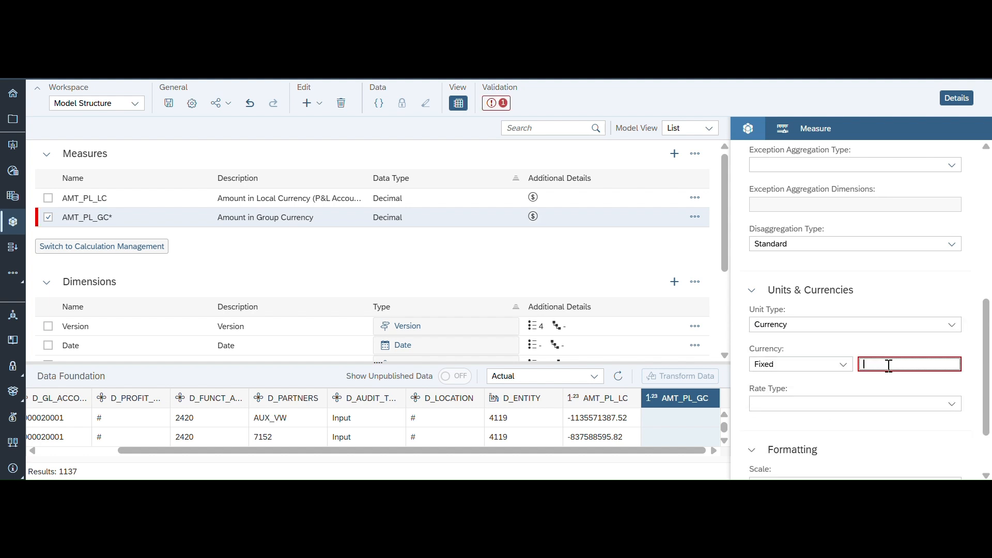
text(EUR)
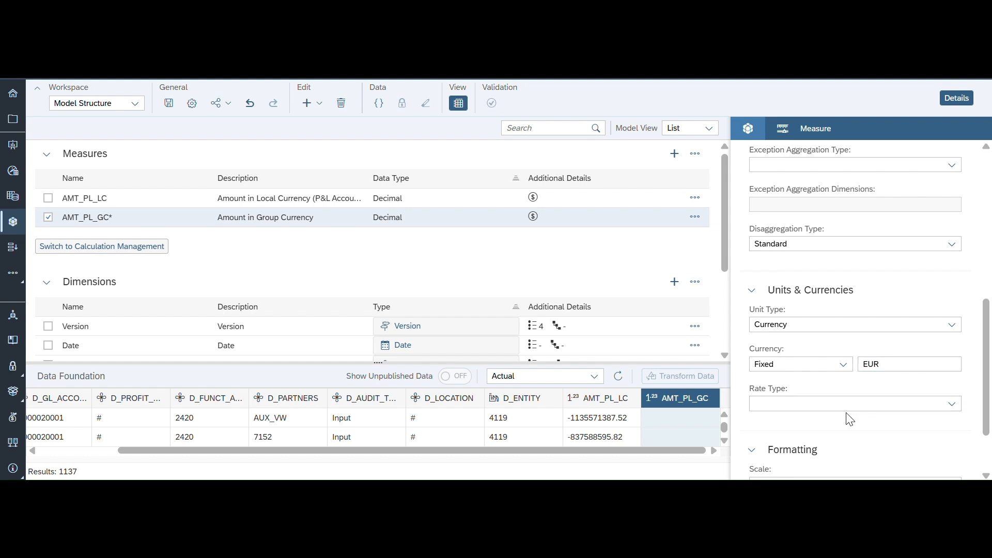
Step: Set the AMT_PL_GC measure's rate type to Average and save the model
click(846, 404)
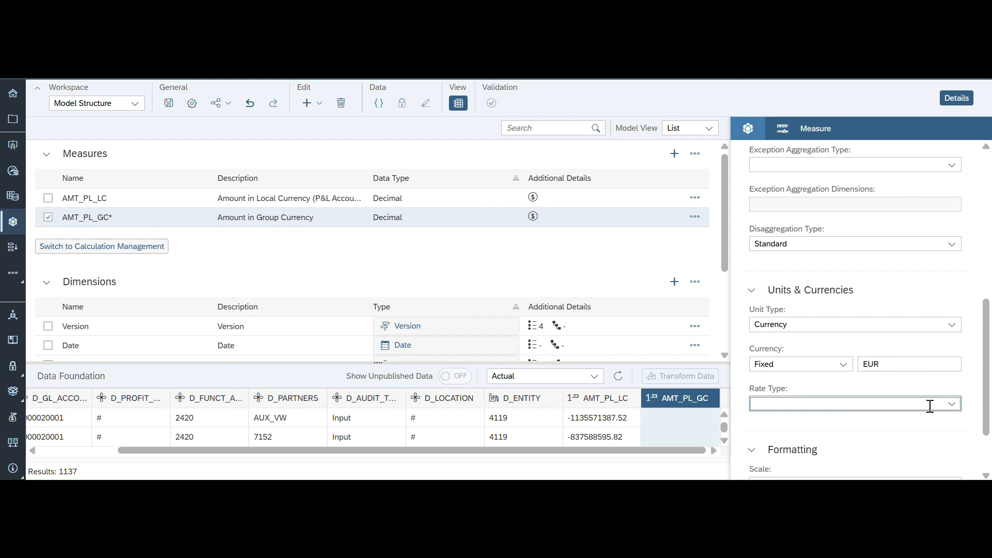
click(952, 404)
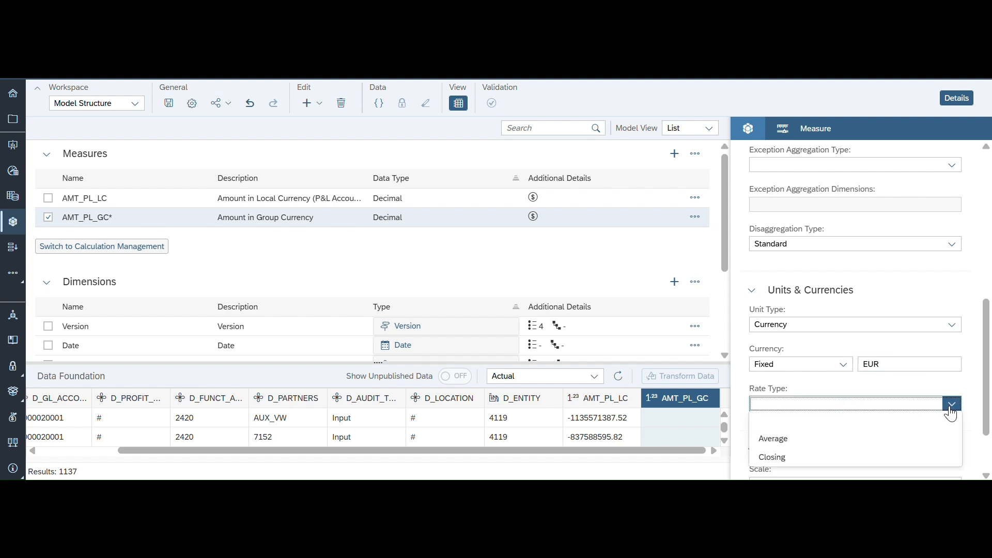
click(797, 443)
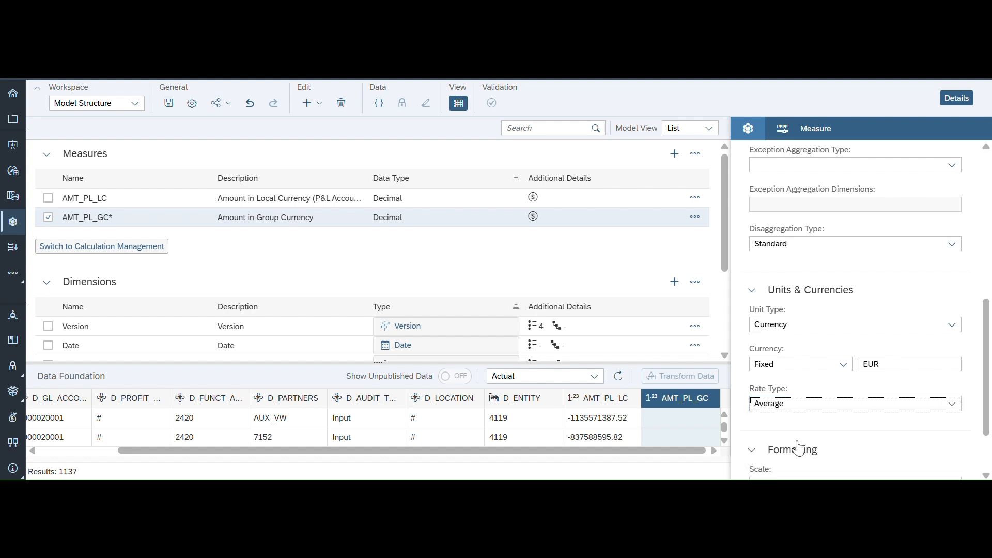
click(168, 104)
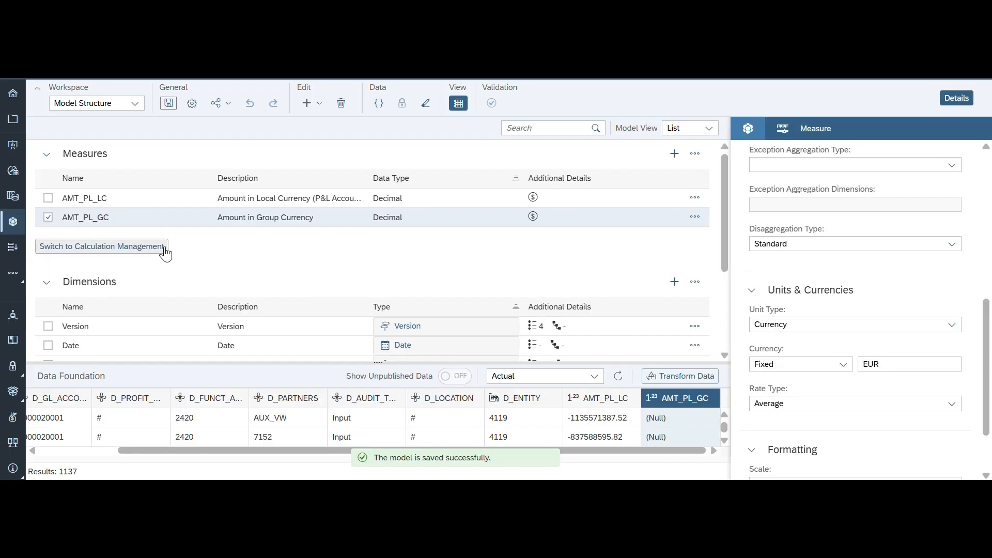
Step: Switch to calculation management, enlarge the Preview area and include AMT_PL_GC in its Measures filter
click(149, 252)
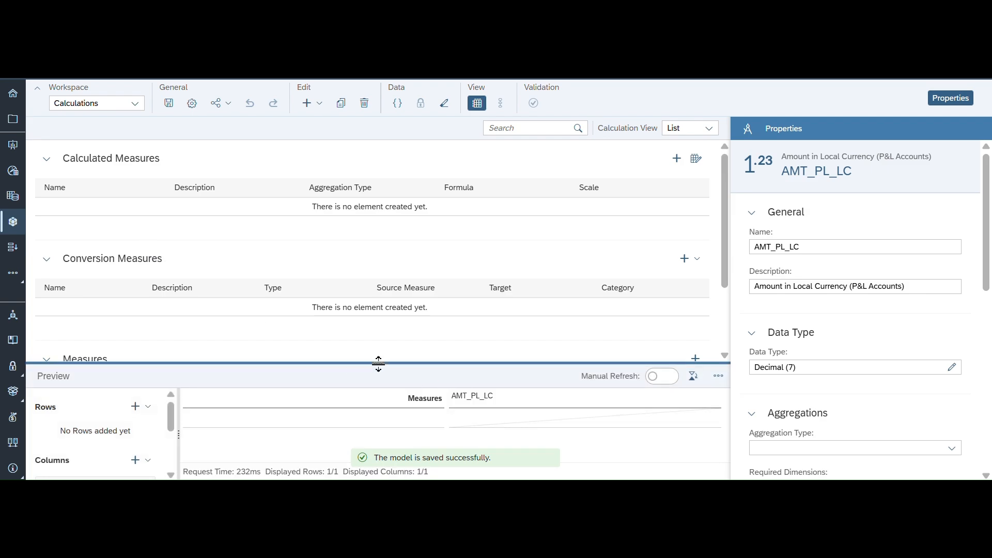
drag(378, 363, 379, 235)
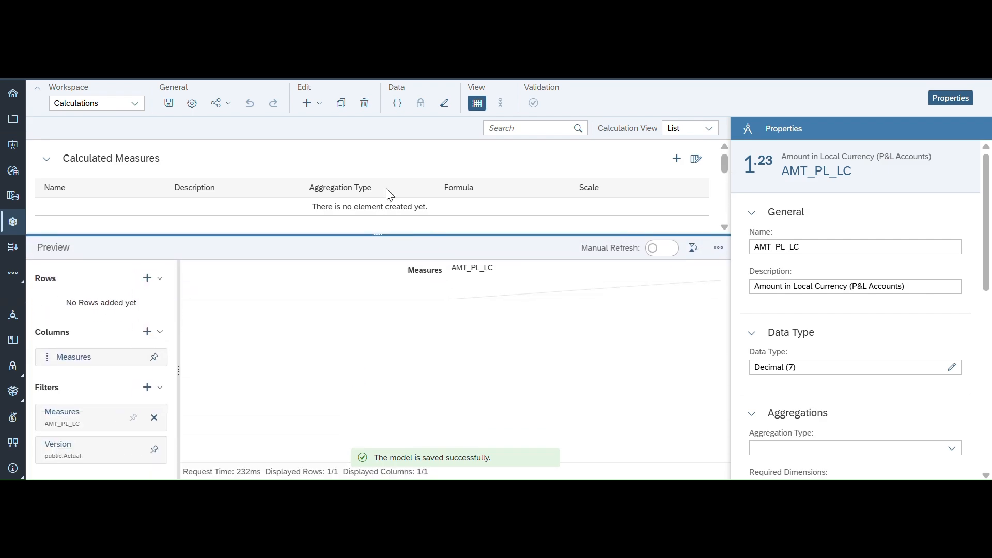
click(86, 421)
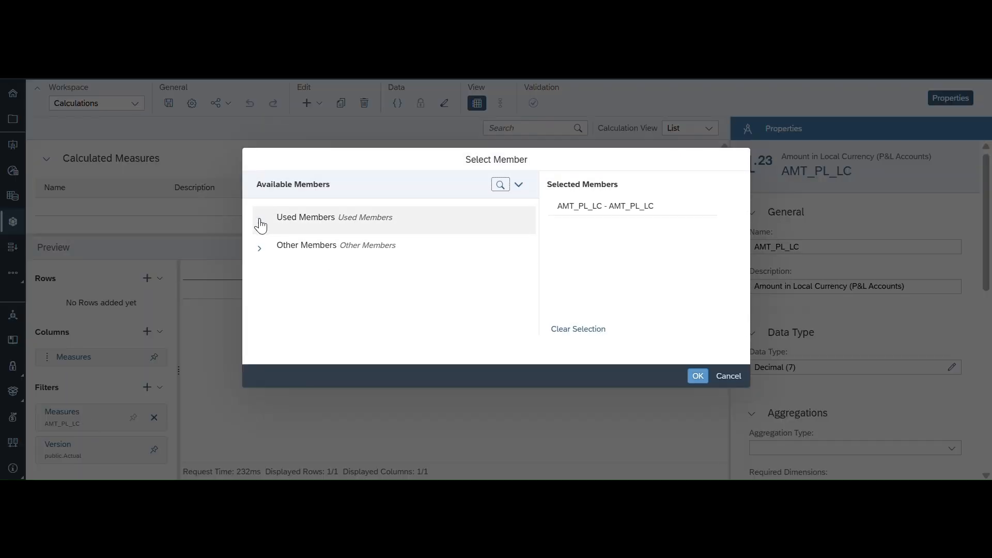
click(259, 223)
click(258, 280)
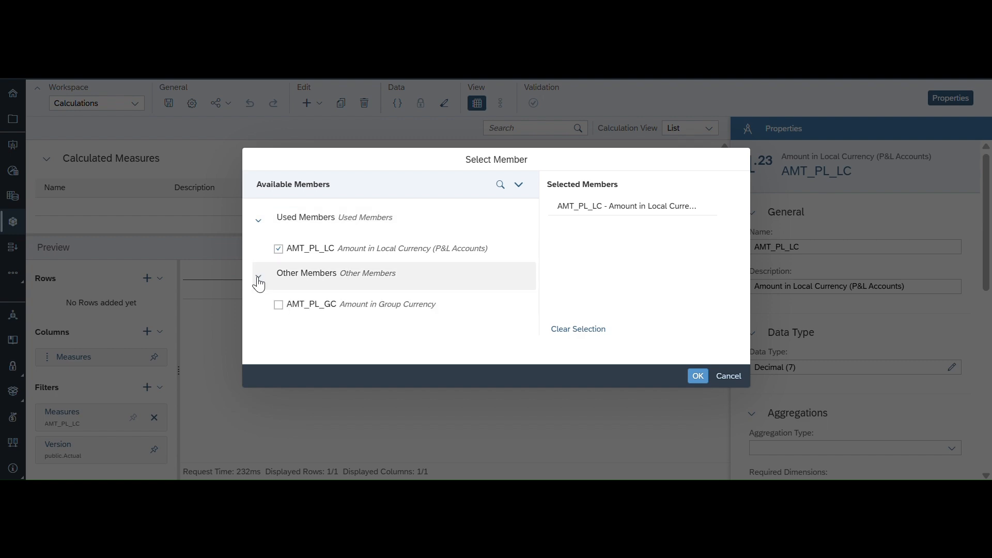
click(278, 305)
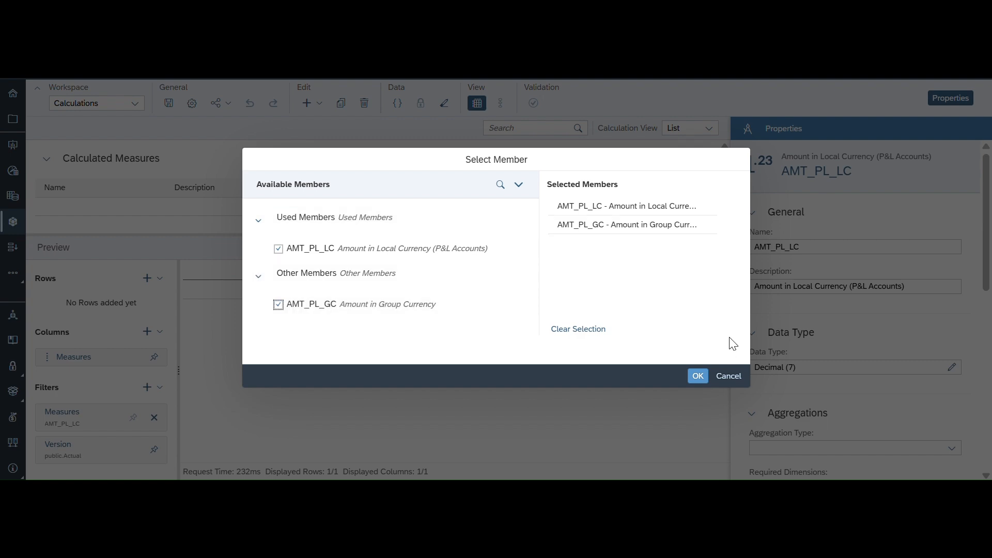
click(698, 376)
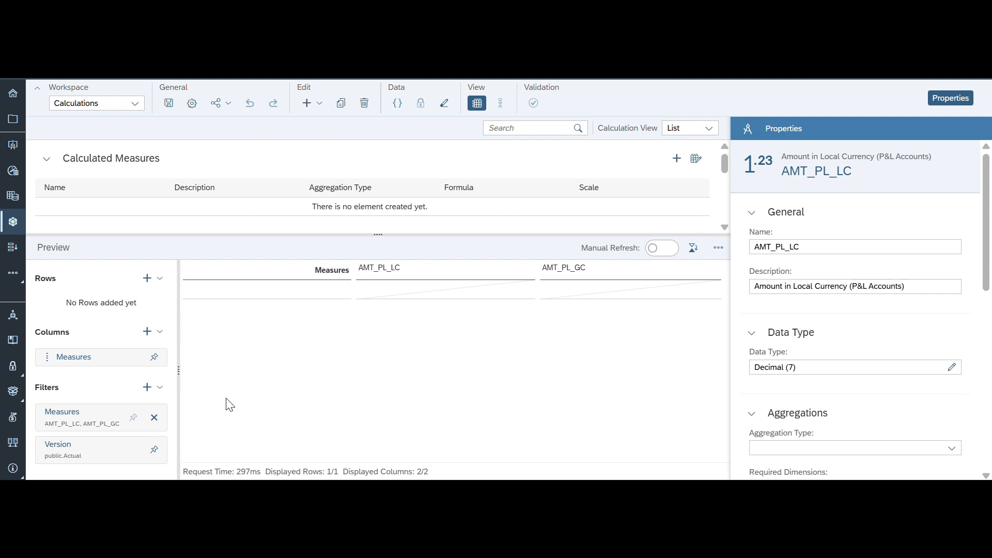
Step: Add the D_ENTITY dimension to the preview rows, leaving the version filter on public.Actual, and save the model
click(112, 453)
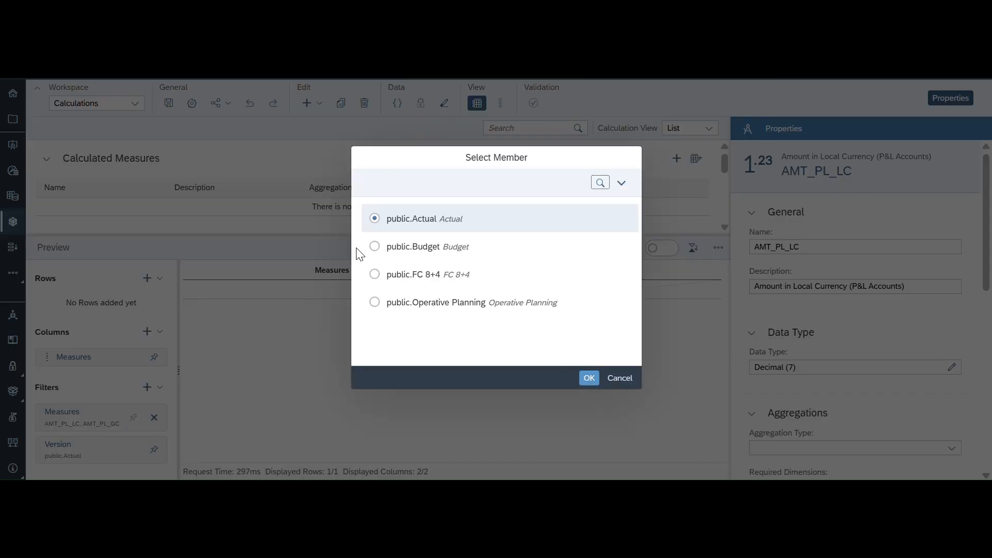
click(623, 378)
click(146, 283)
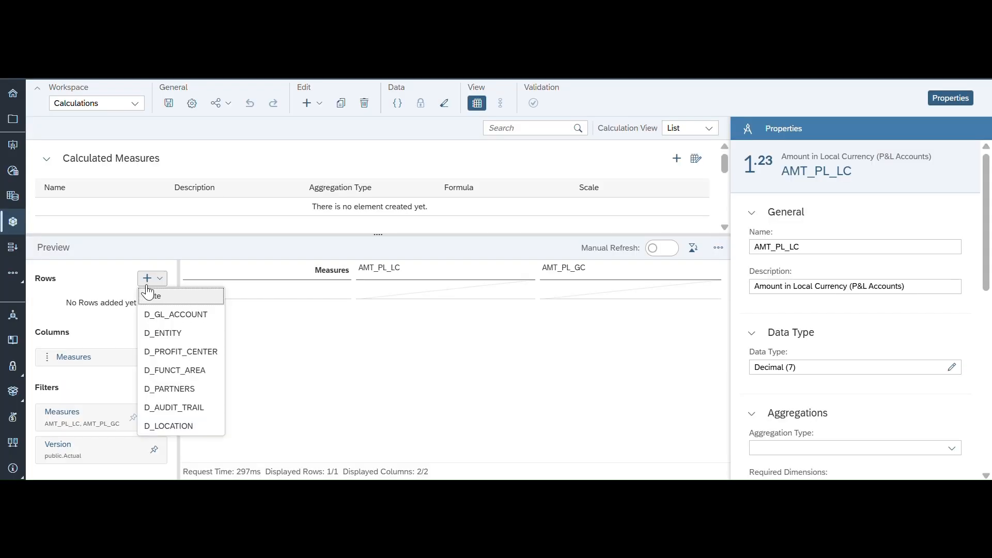
click(177, 335)
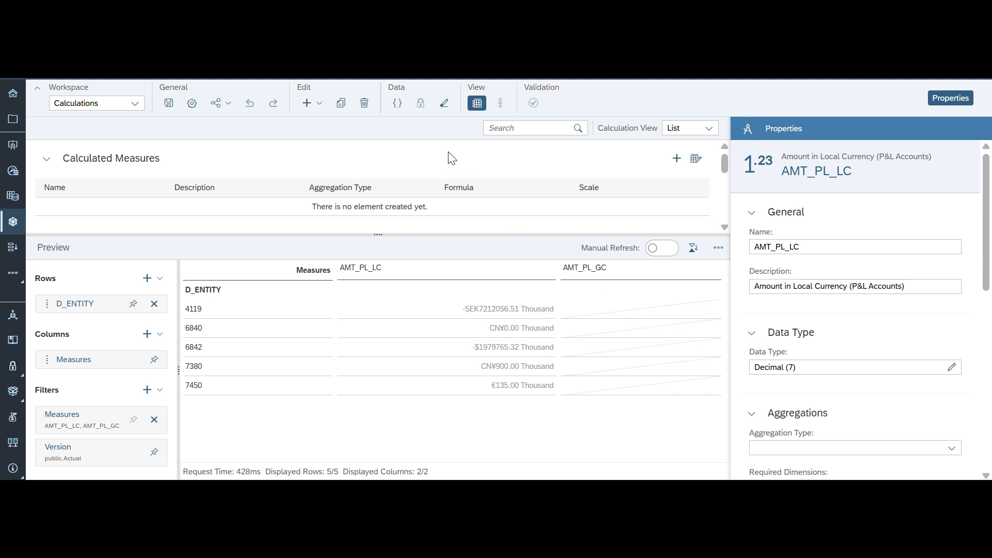
click(169, 106)
click(169, 106)
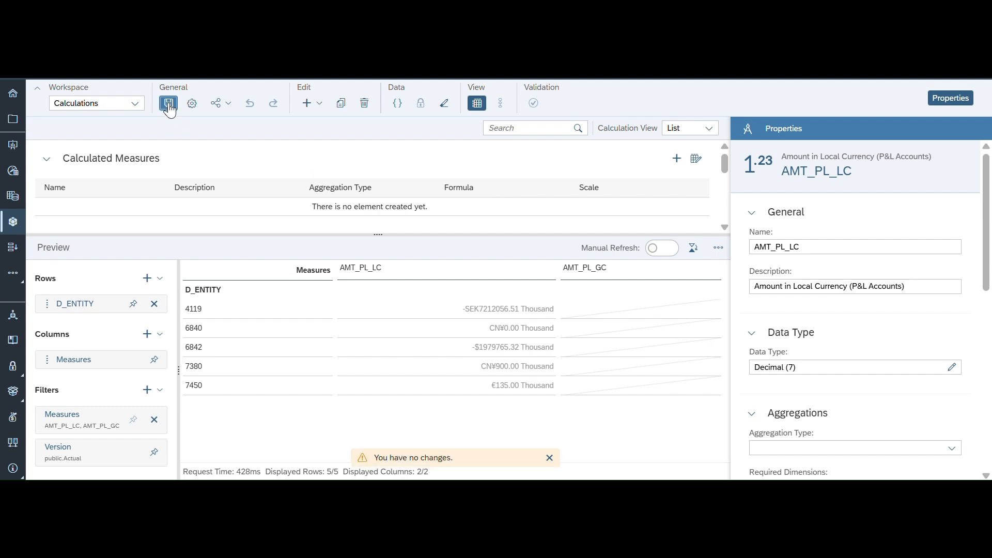
Step: Return to Model Structure, hide the measure details and examine the AMT_PL_GC column across the enlarged Data Foundation, then save
click(135, 104)
click(98, 116)
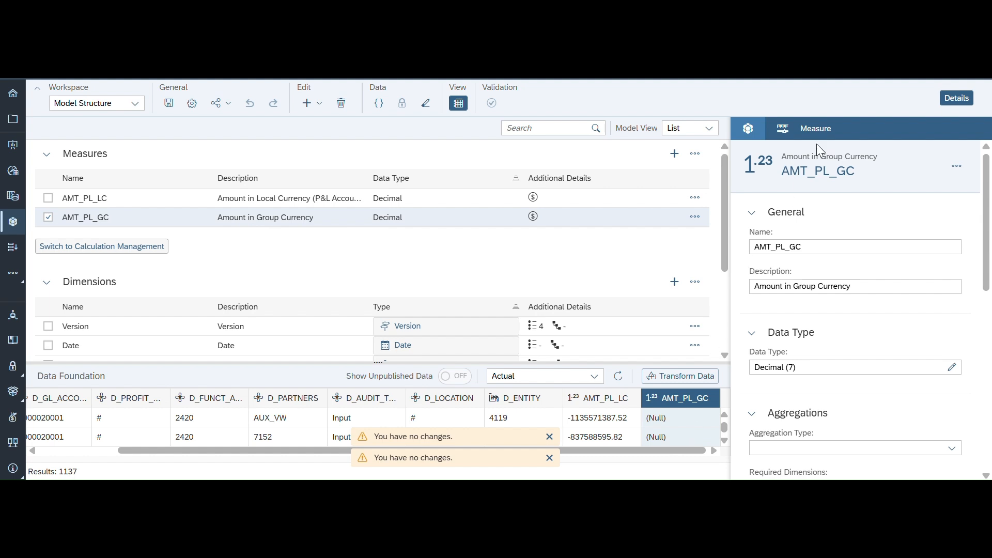
click(957, 99)
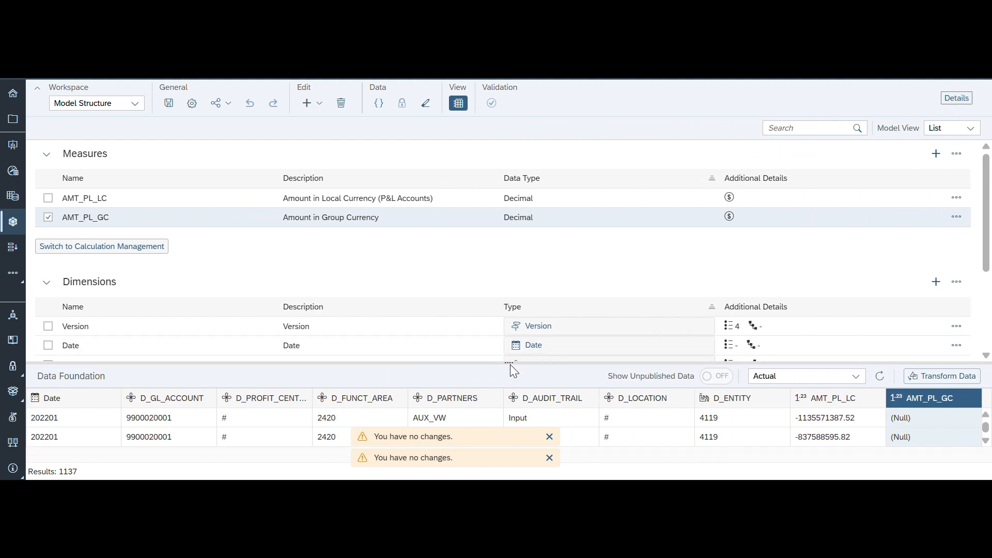
drag(510, 364, 504, 210)
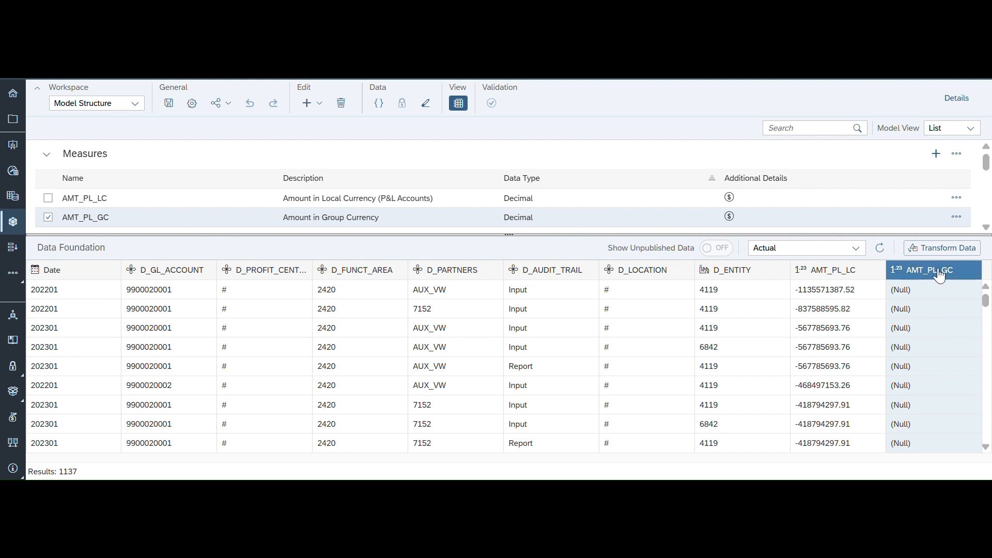
scroll(935, 338, down, 10)
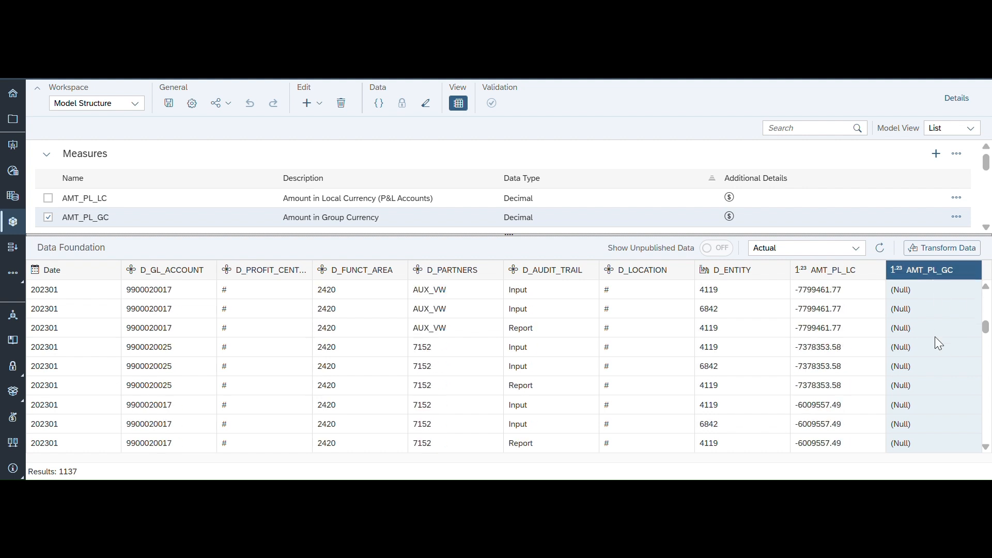
scroll(936, 338, down, 12)
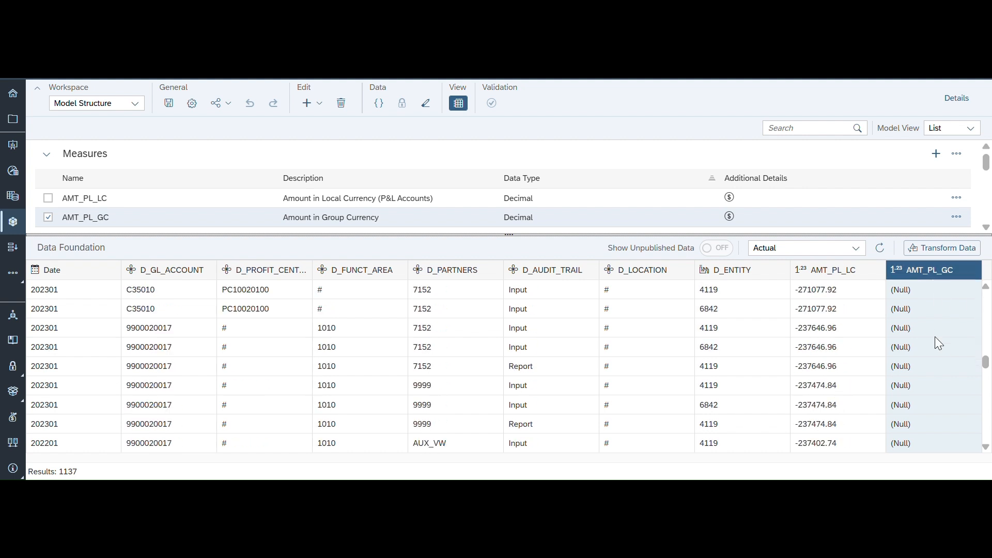
scroll(935, 336, down, 5)
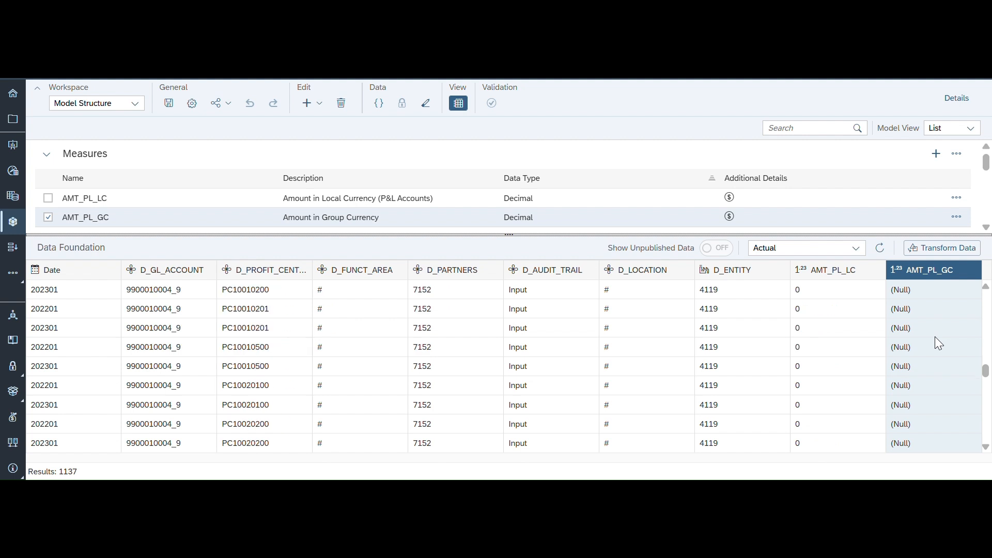
click(169, 105)
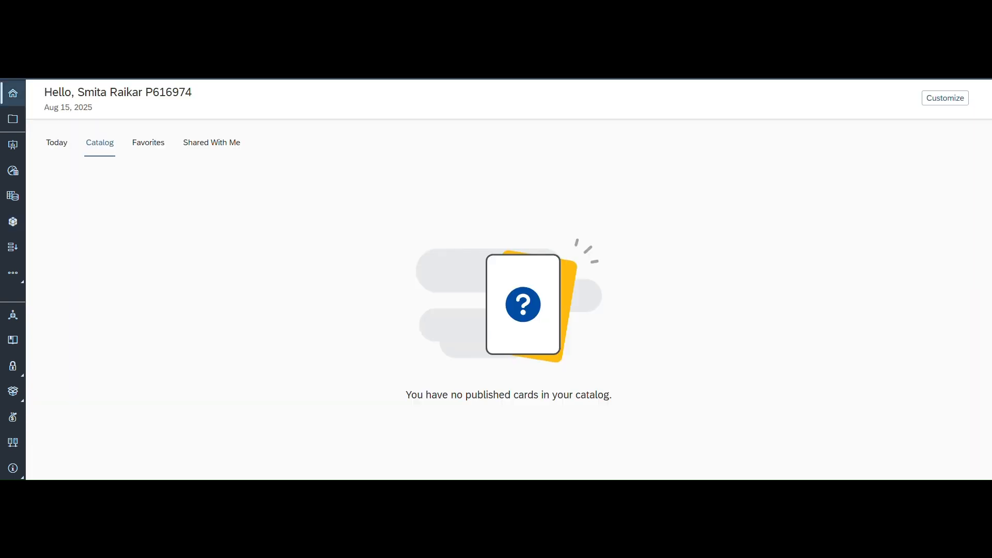
Step: Open the D_Currency conversion table from the Modeler and examine its exchange rates by category, rate version and rate type
click(13, 222)
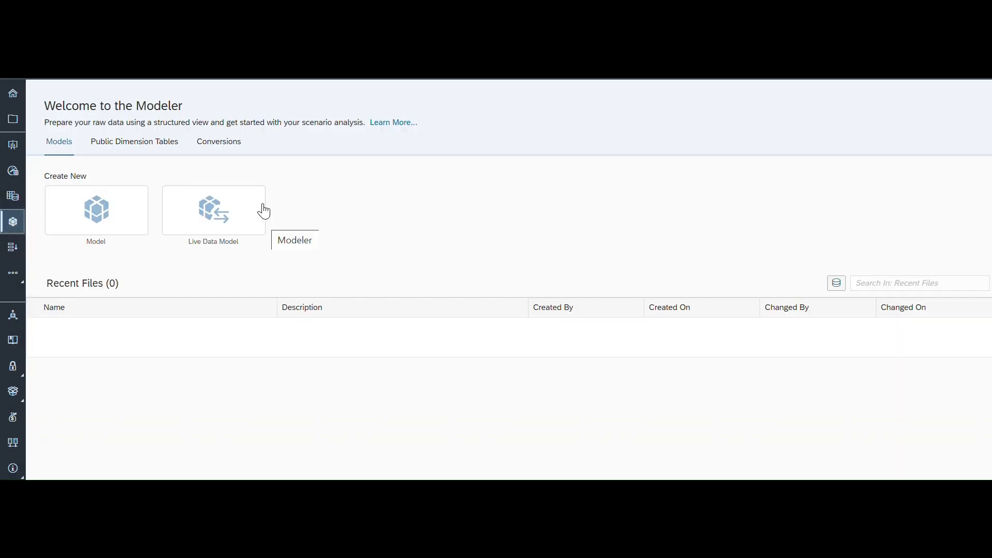
click(222, 145)
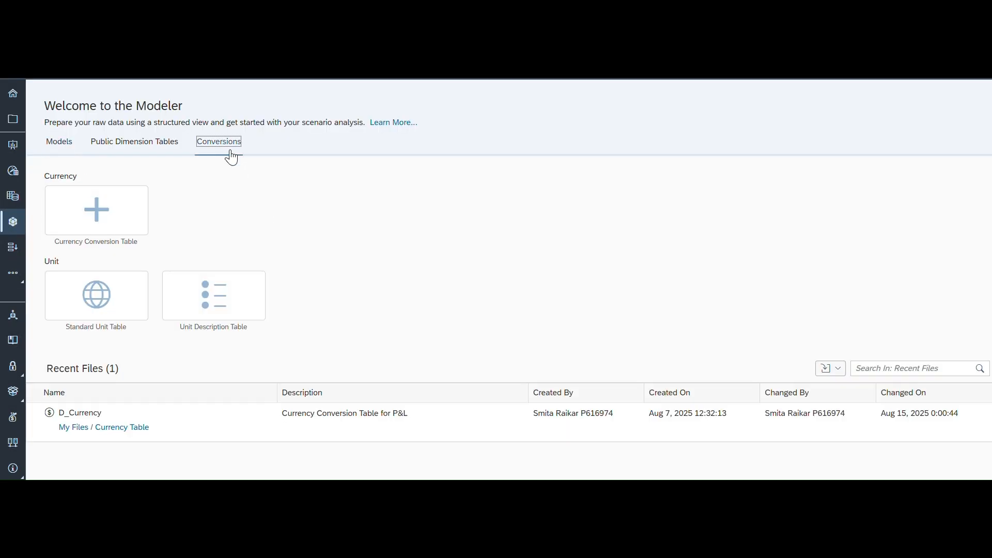
click(80, 423)
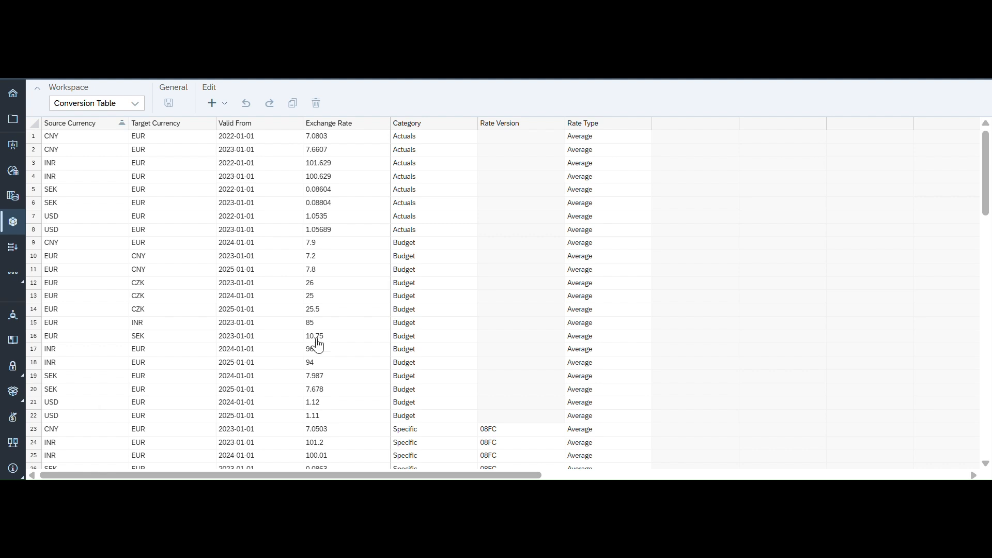
click(436, 137)
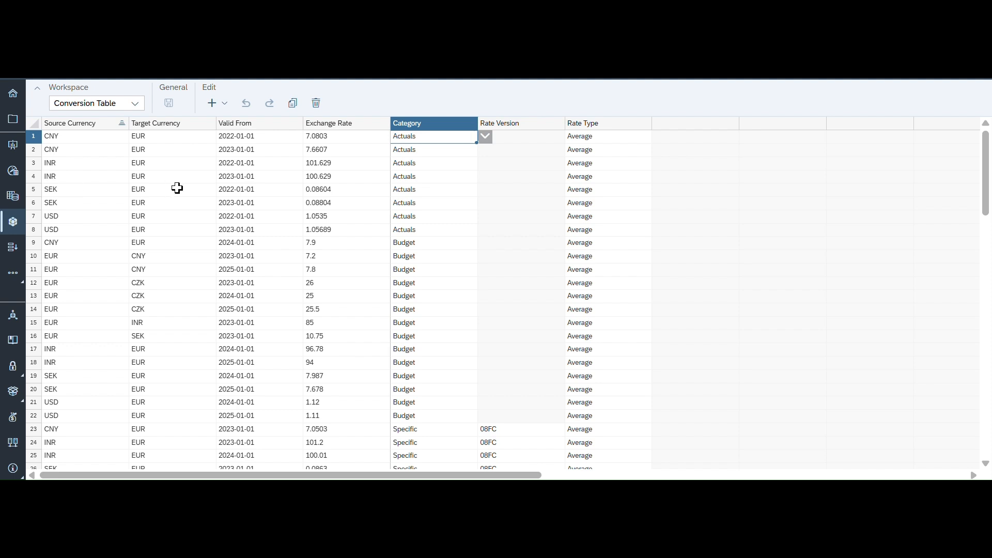
click(426, 246)
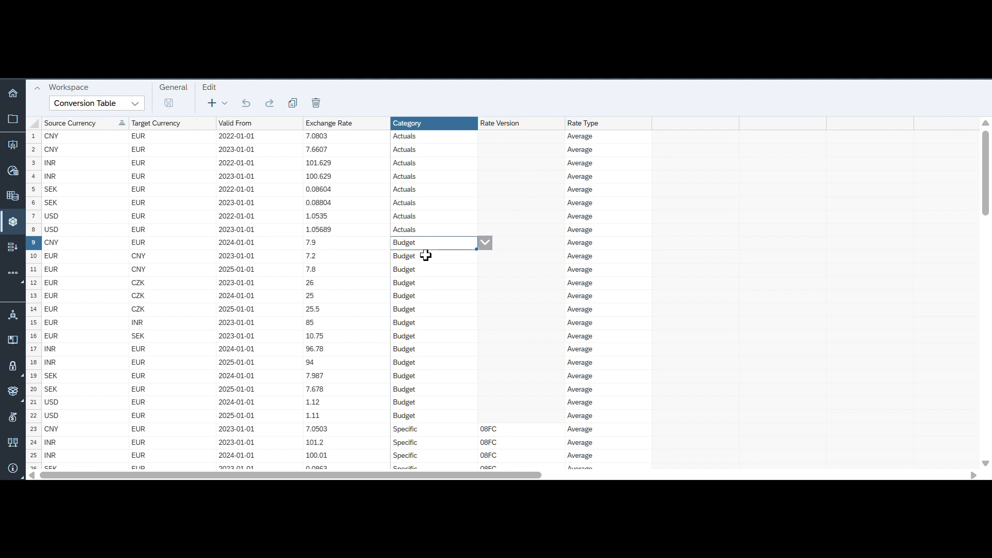
scroll(423, 394, down, 5)
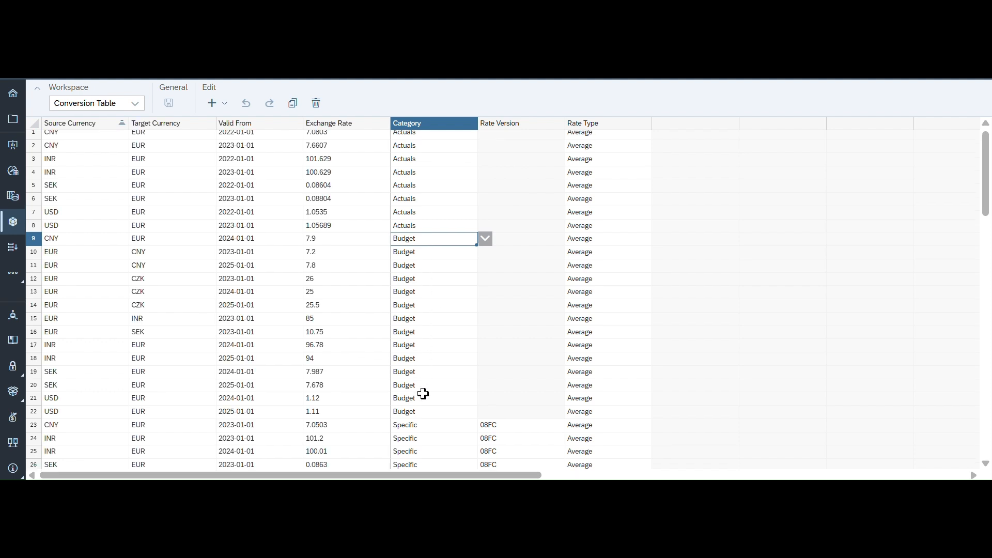
scroll(423, 394, down, 4)
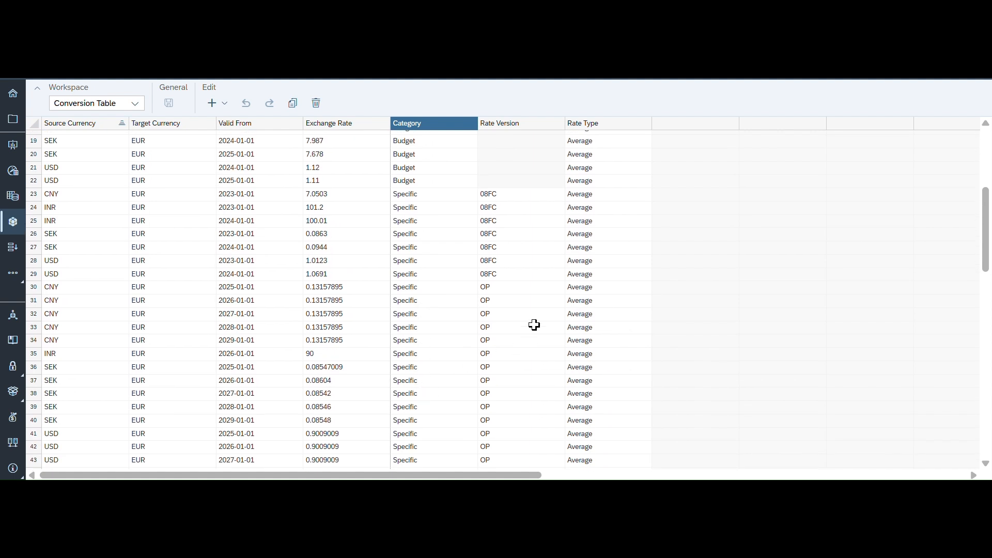
Step: Compare the rate version entries 08FC and OP with the Budget category entries in the conversion table
click(501, 273)
click(502, 289)
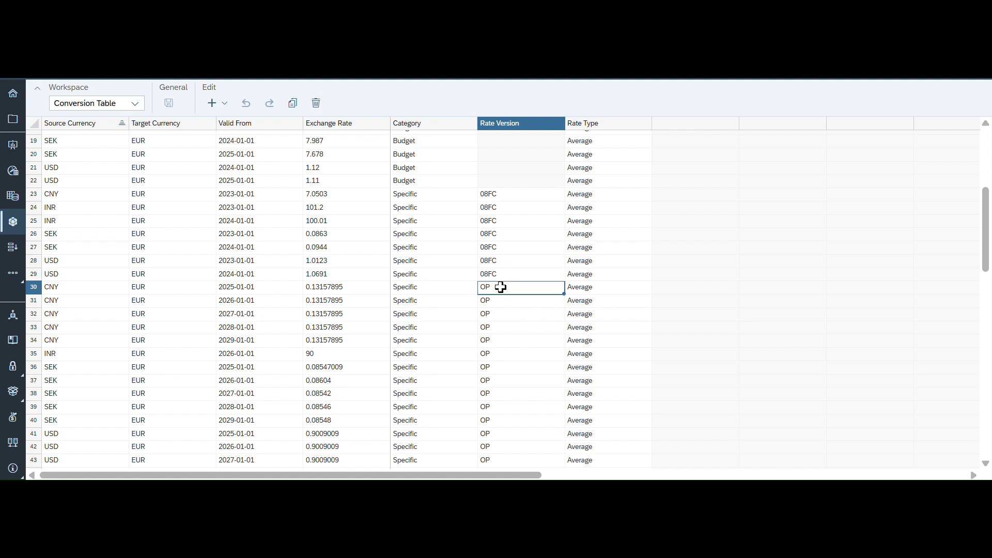
click(434, 179)
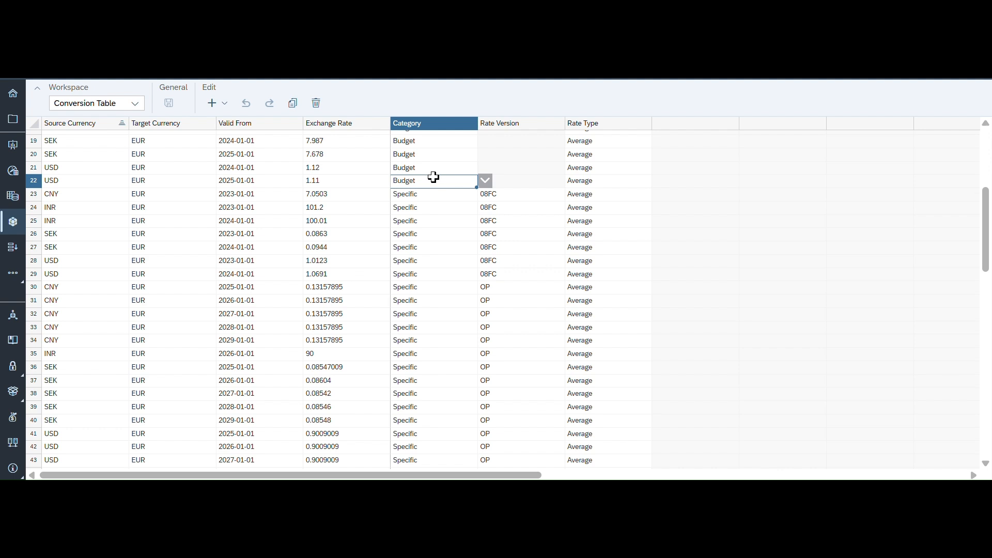
Step: Try the Planning category in the first empty row of the conversion table
scroll(441, 248, down, 5)
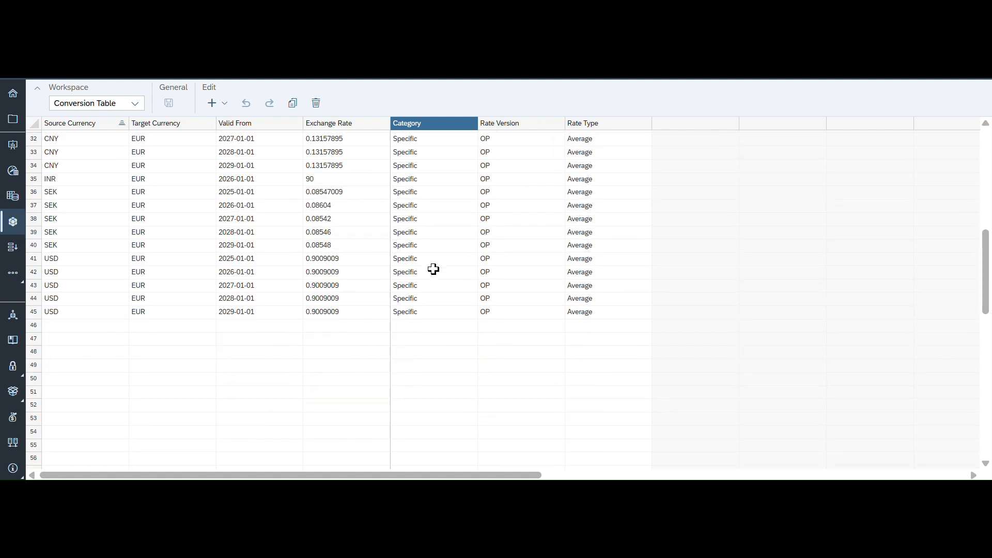
click(428, 290)
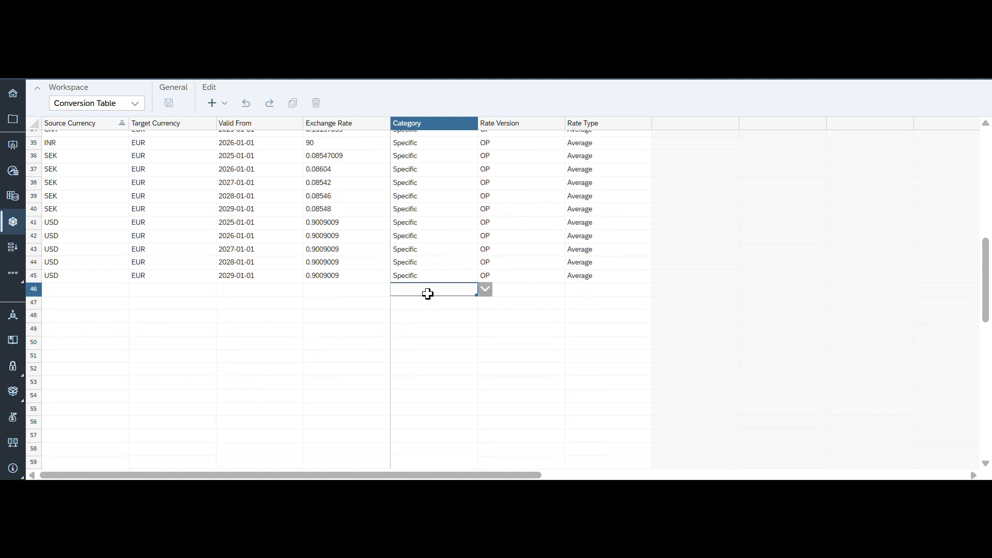
click(486, 291)
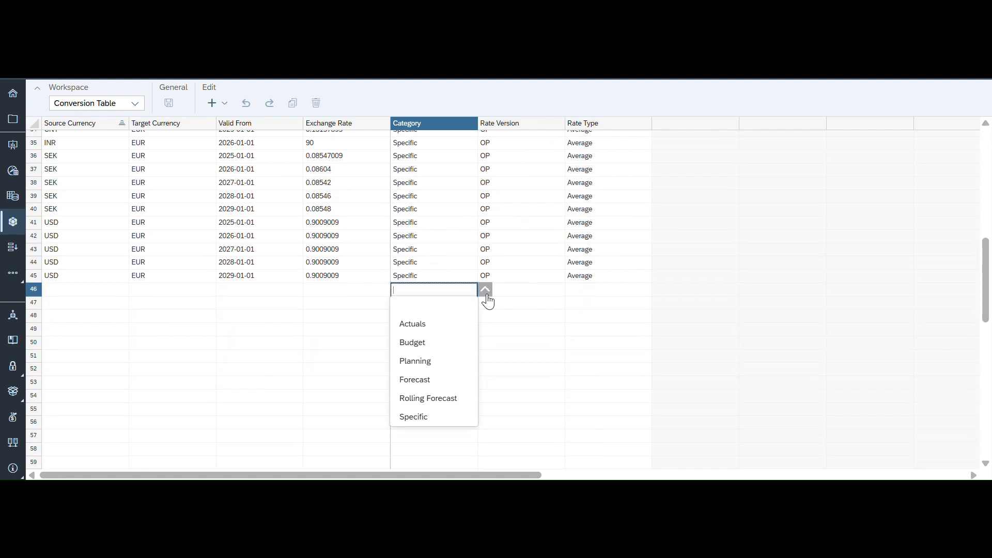
click(430, 364)
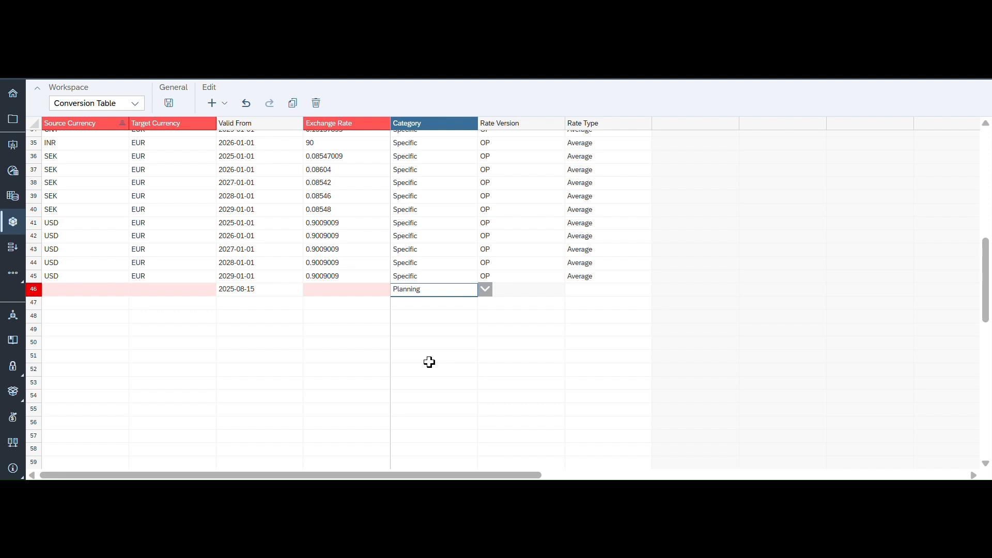
Step: Review the Specific category rates and their rate versions against the new Planning row
scroll(429, 362, up, 5)
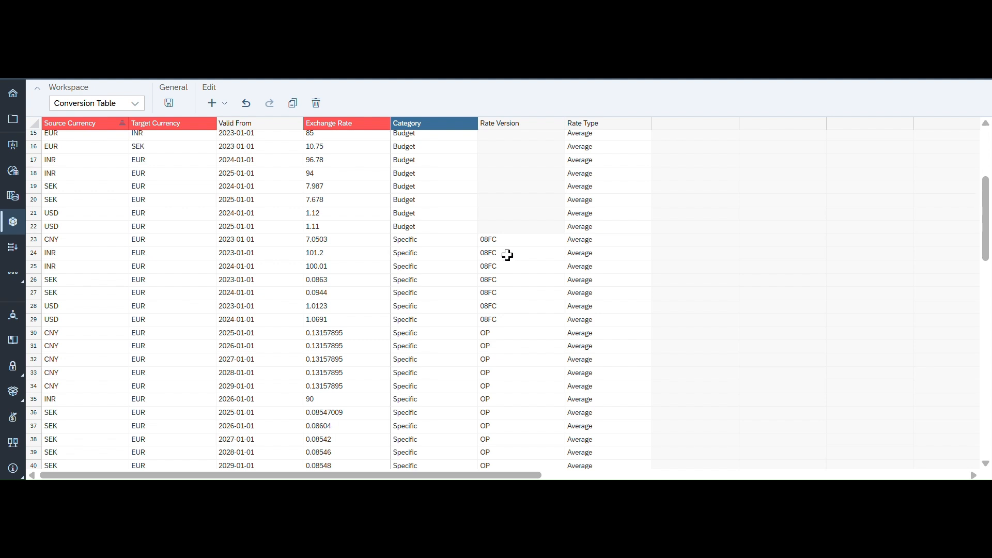
scroll(508, 255, down, 3)
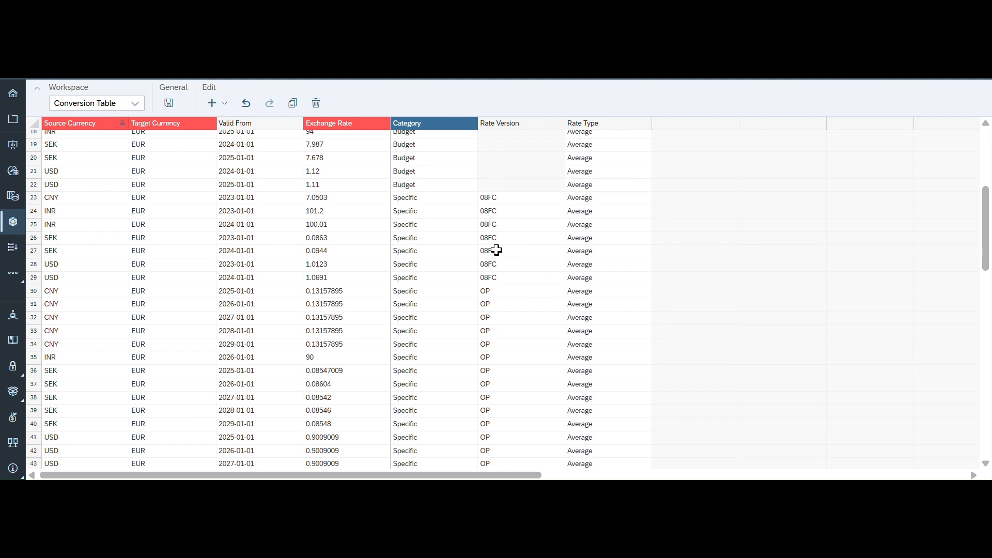
click(436, 198)
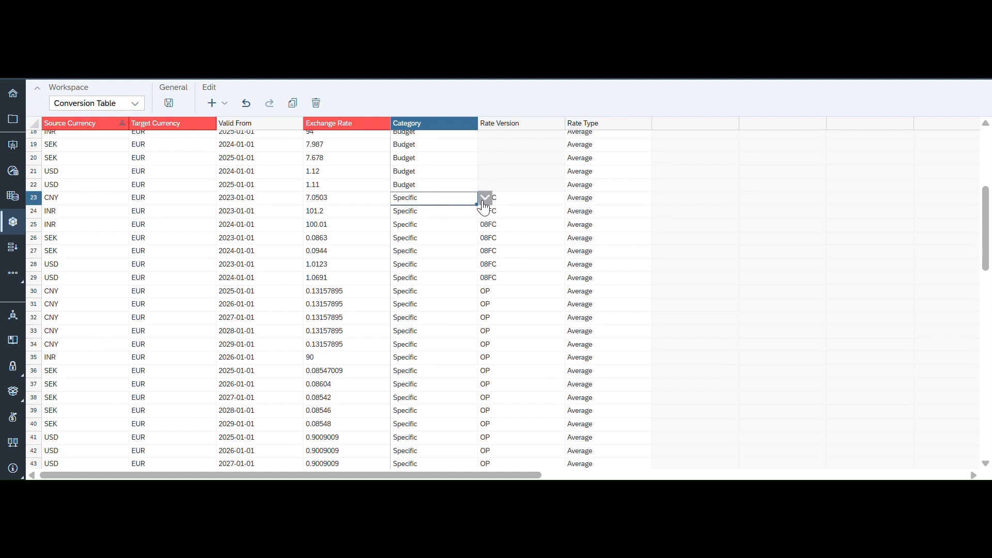
scroll(424, 382, down, 3)
scroll(424, 382, down, 9)
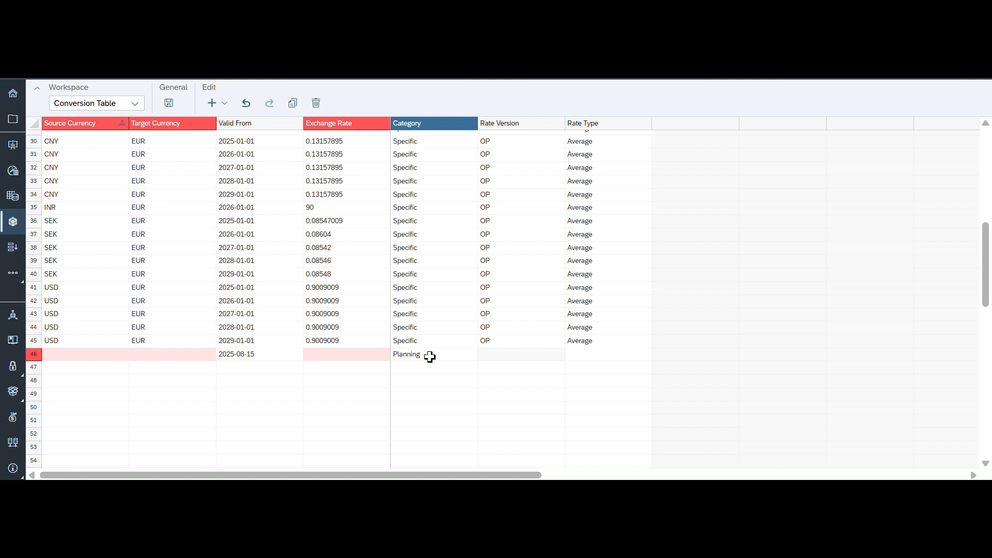
Step: Show the category choices for the new row and undo its Planning entry
click(429, 357)
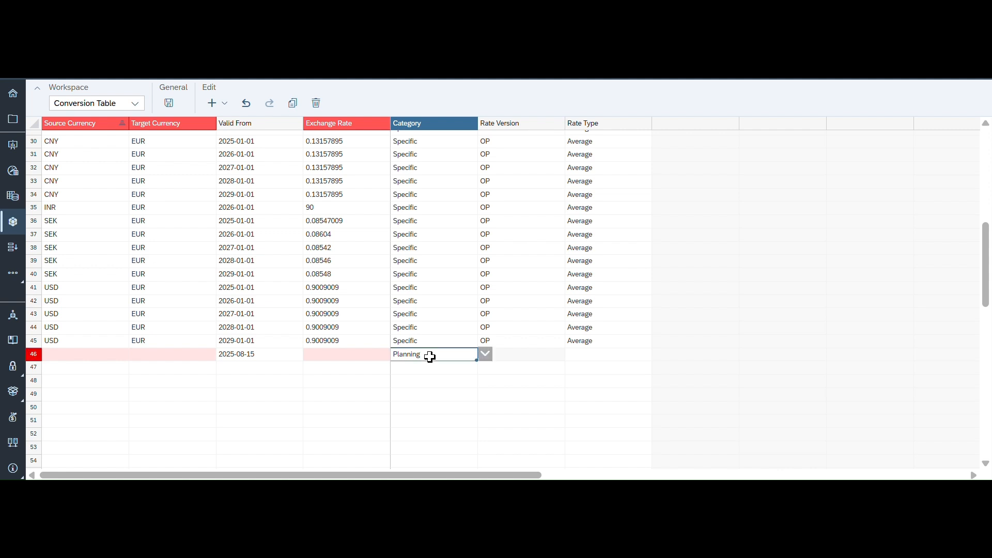
click(486, 356)
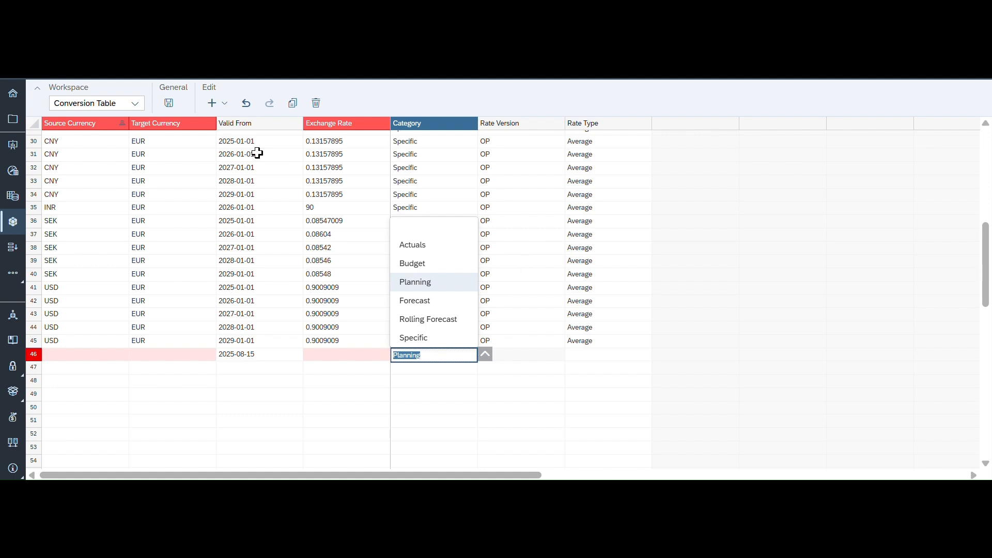
click(247, 104)
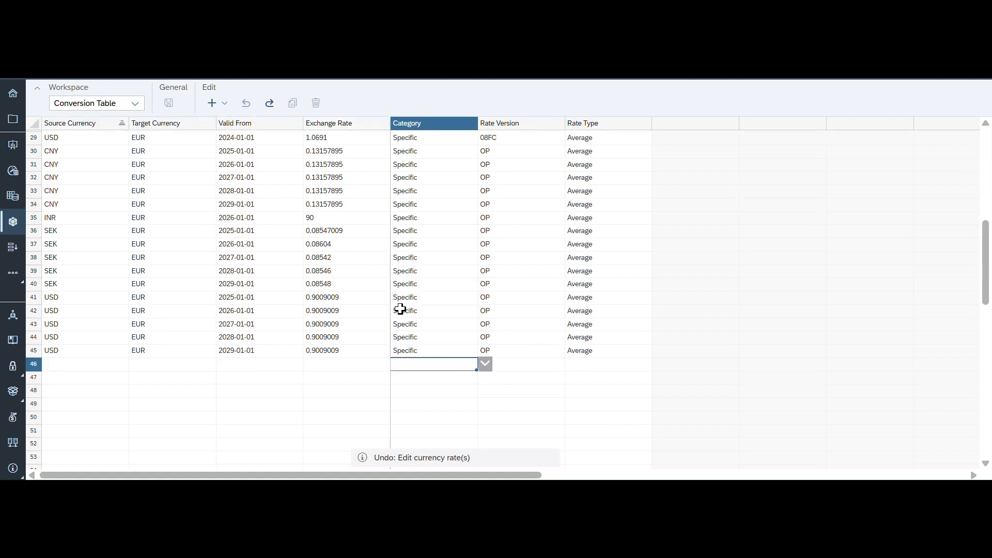
Step: Examine the Specific exchange rates grouped under rate versions 08FC and OP
scroll(400, 309, up, 8)
scroll(401, 309, down, 4)
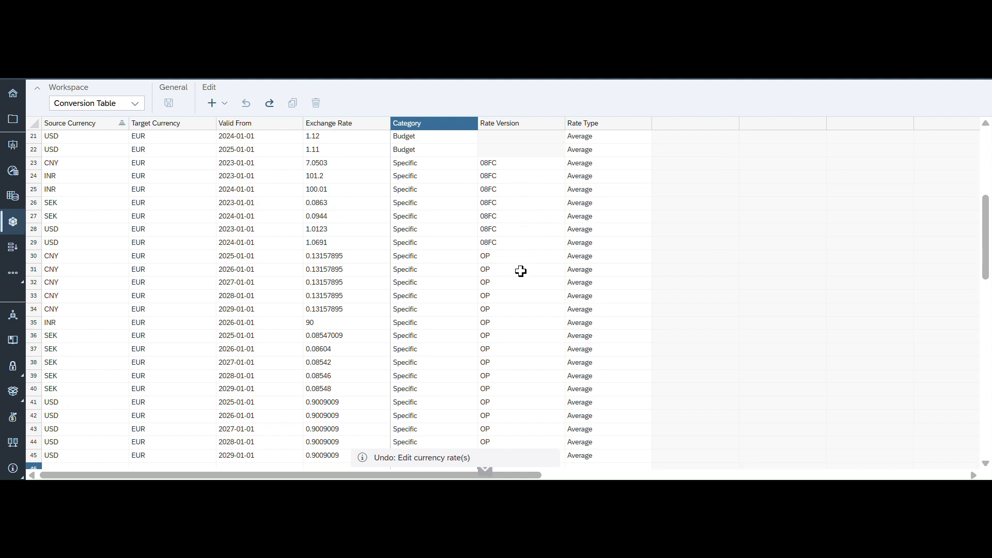
scroll(521, 272, down, 3)
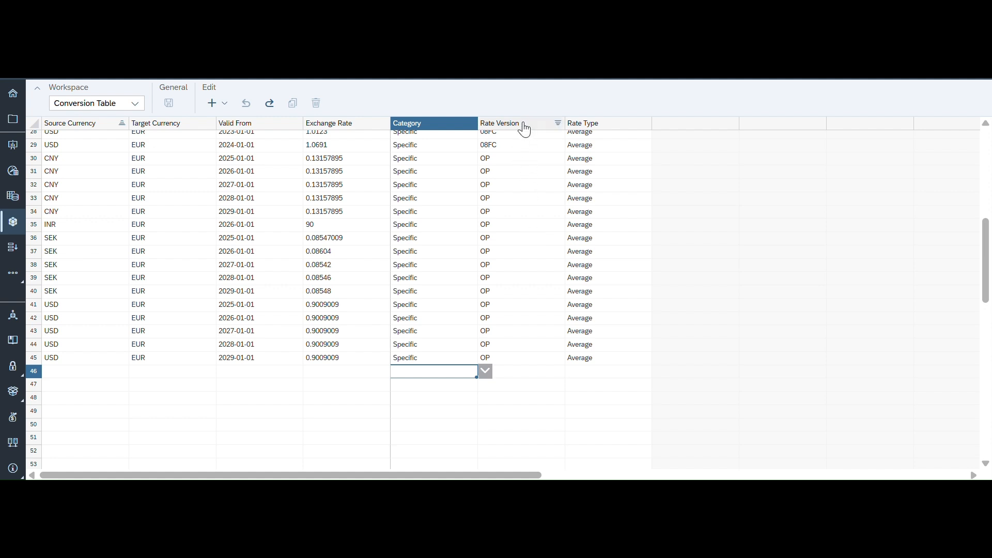
click(514, 257)
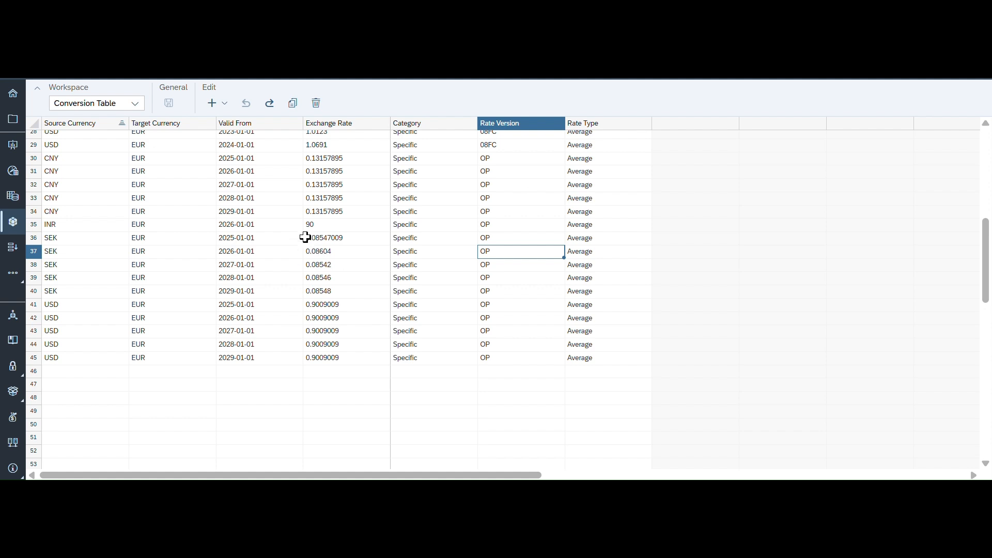
scroll(561, 202, up, 3)
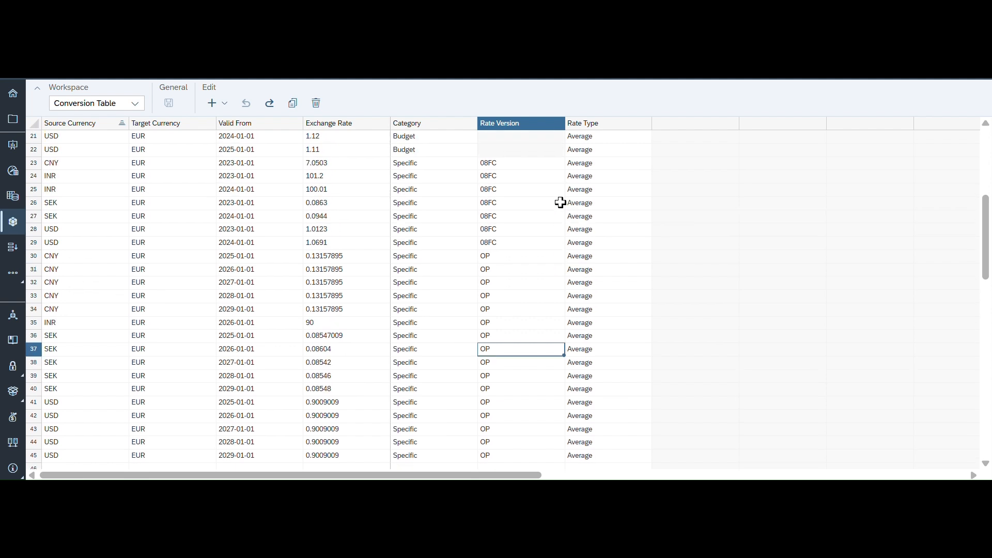
click(499, 164)
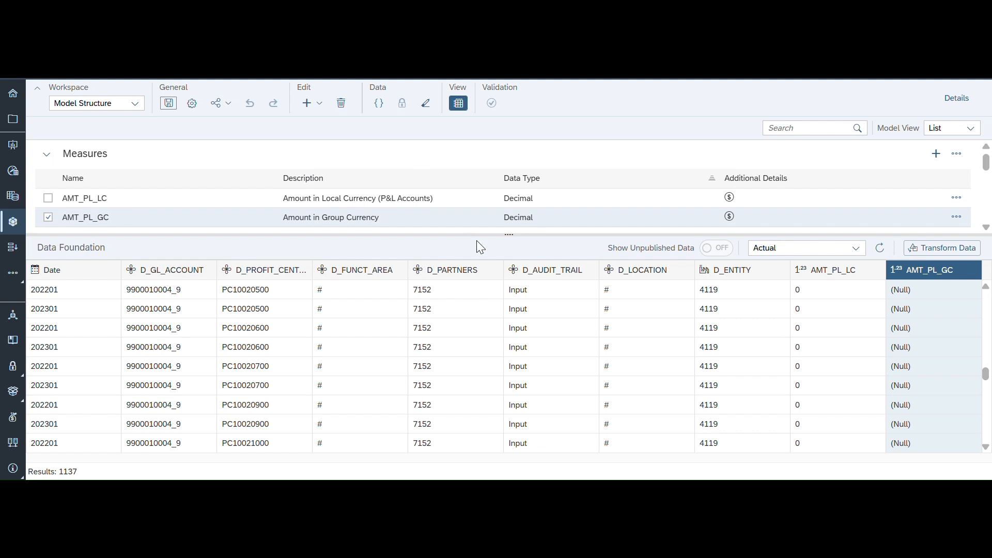
Step: Return to the planning model's structure, reduce the Data Foundation area and open the Version dimension
drag(508, 235, 505, 361)
scroll(189, 273, down, 2)
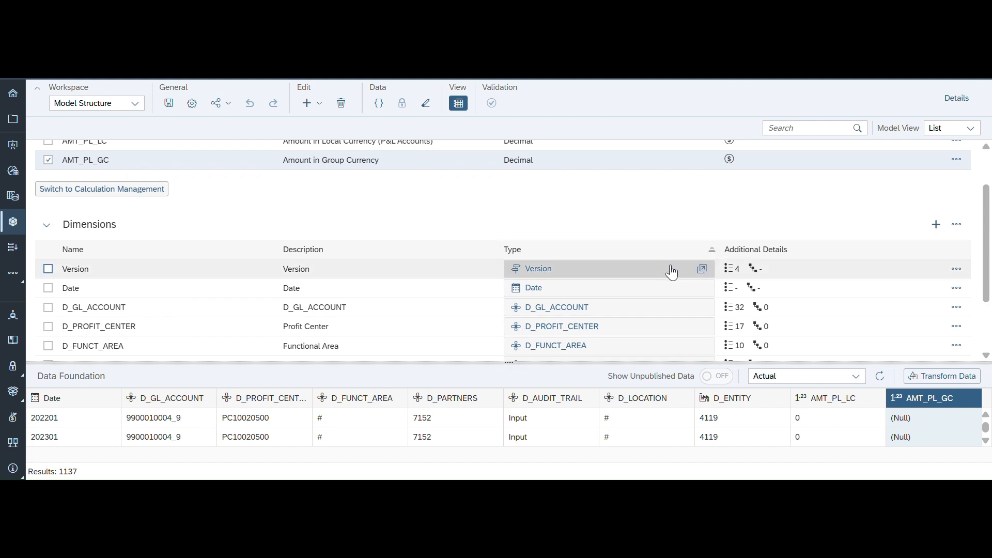
click(703, 269)
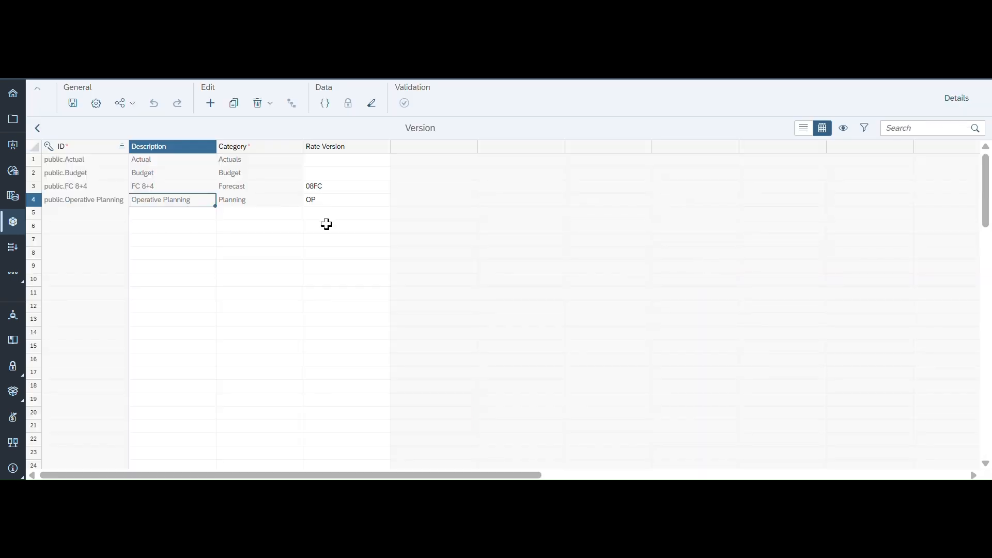
Step: Check the Operative Planning category and the rate version cells of Actual and Budget, including the choices offered for public.Actual
click(253, 201)
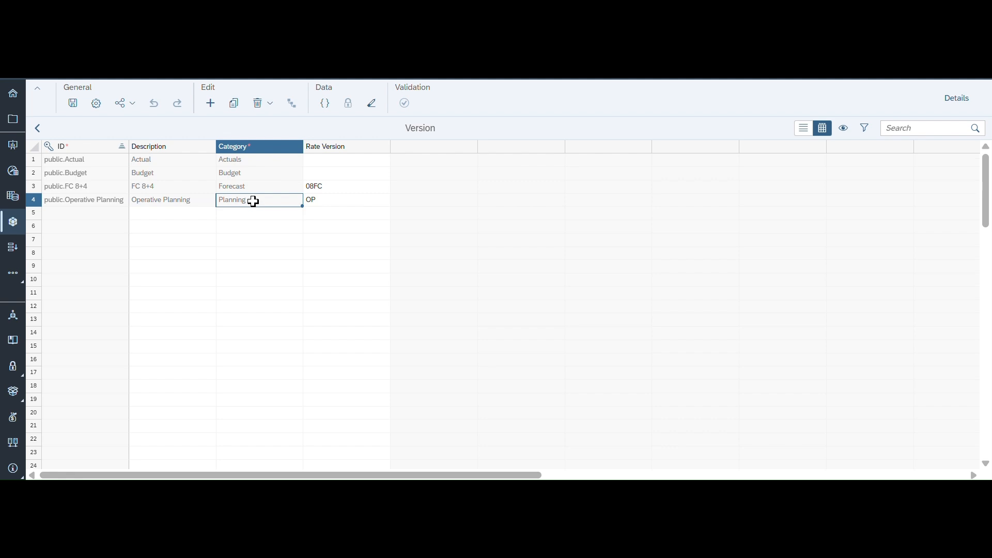
click(337, 159)
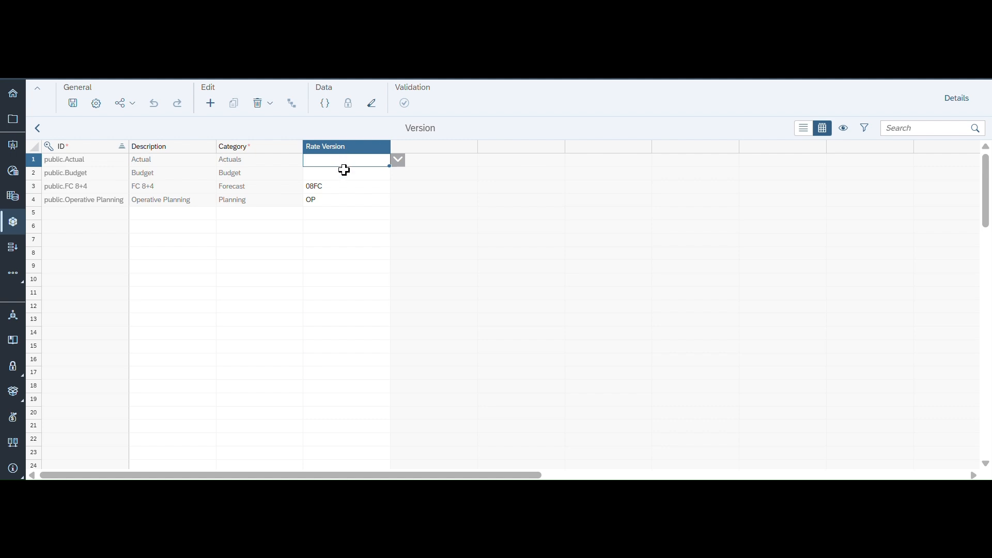
click(344, 172)
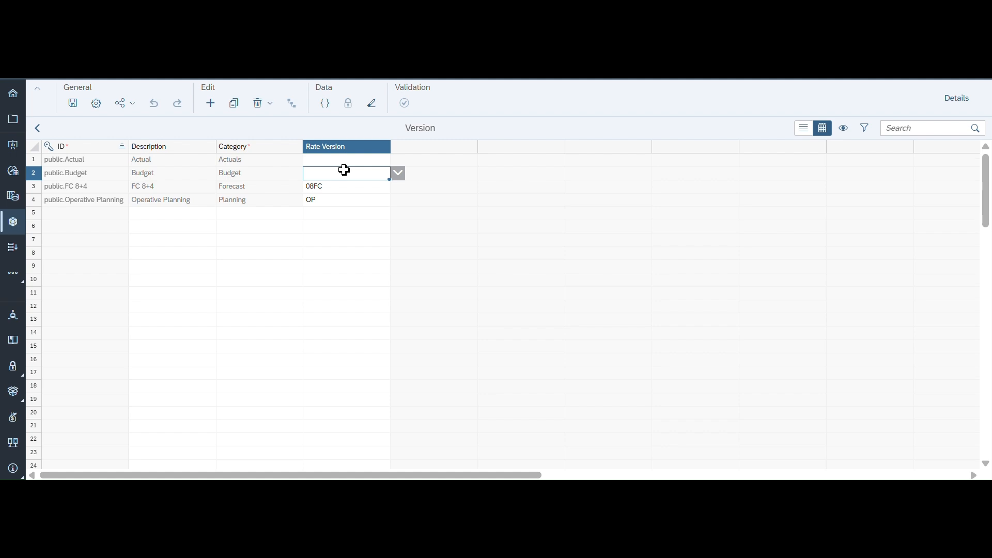
click(365, 159)
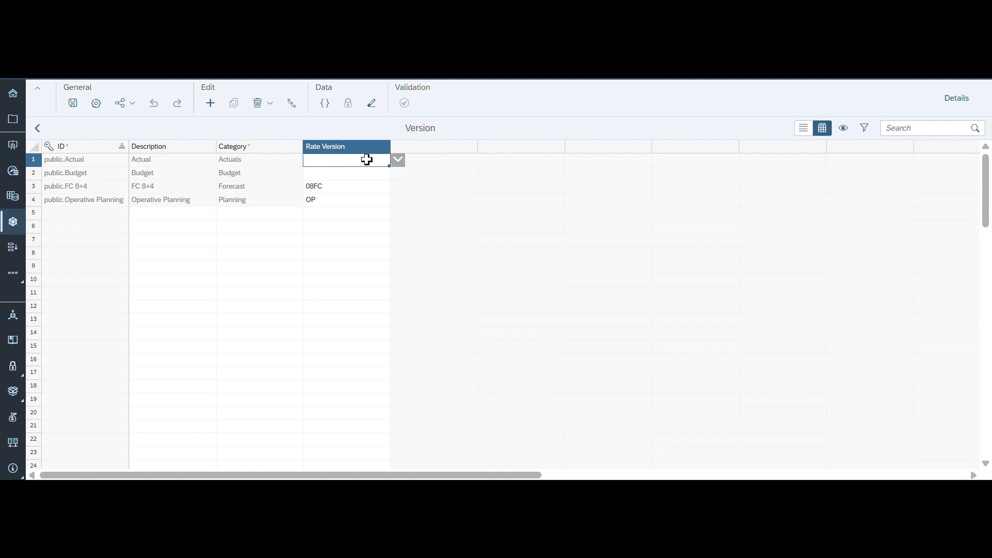
click(398, 160)
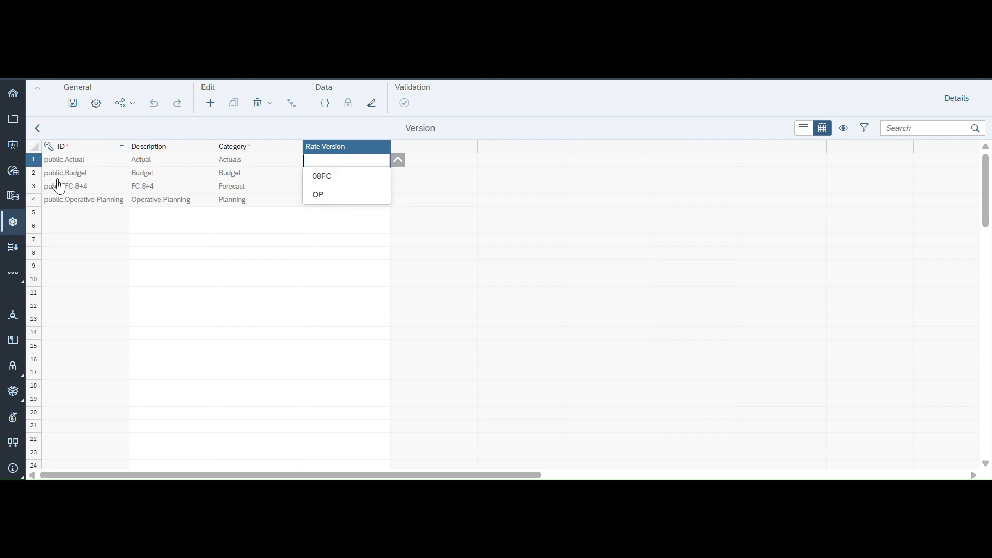
click(450, 178)
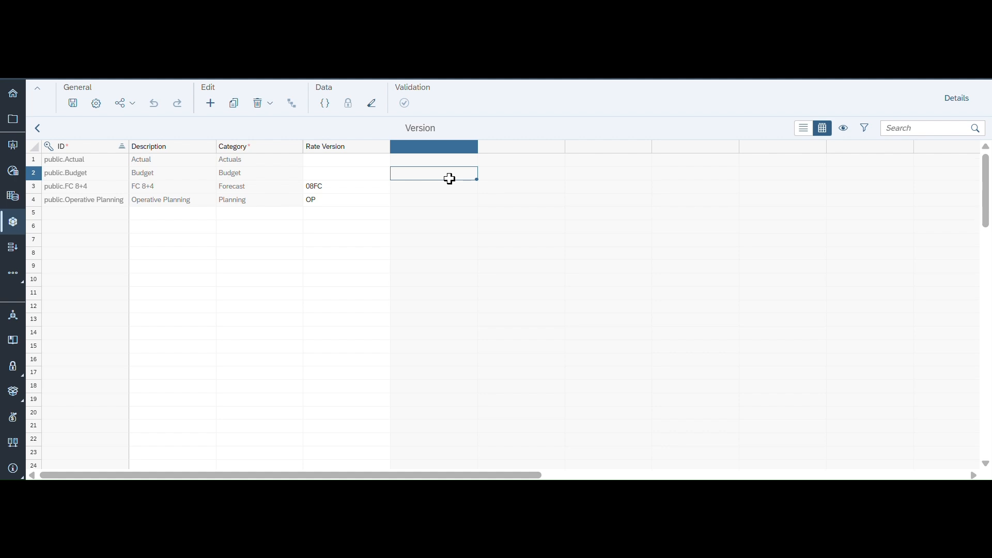
Step: Check the category of public.FC 8+4 and select 08FC as its rate version
click(331, 186)
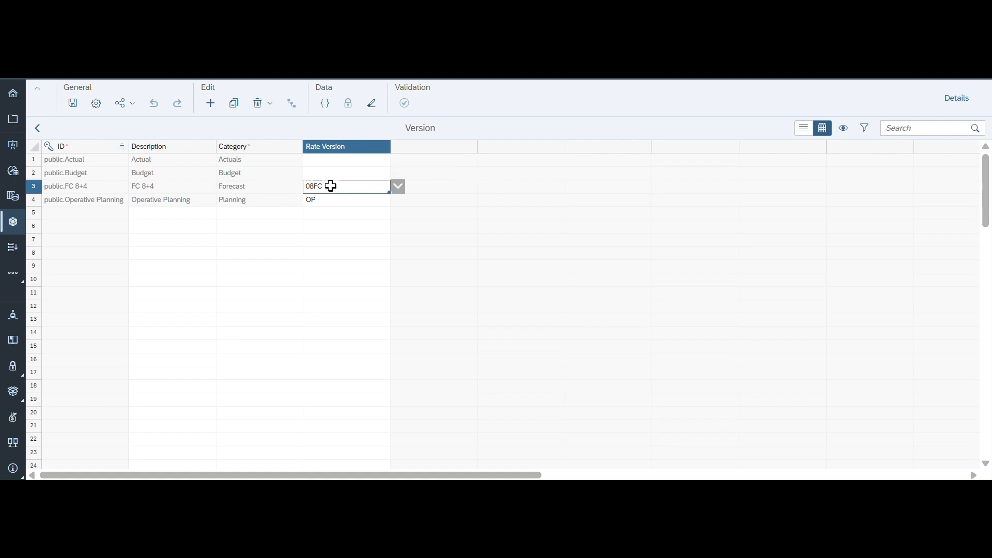
click(280, 185)
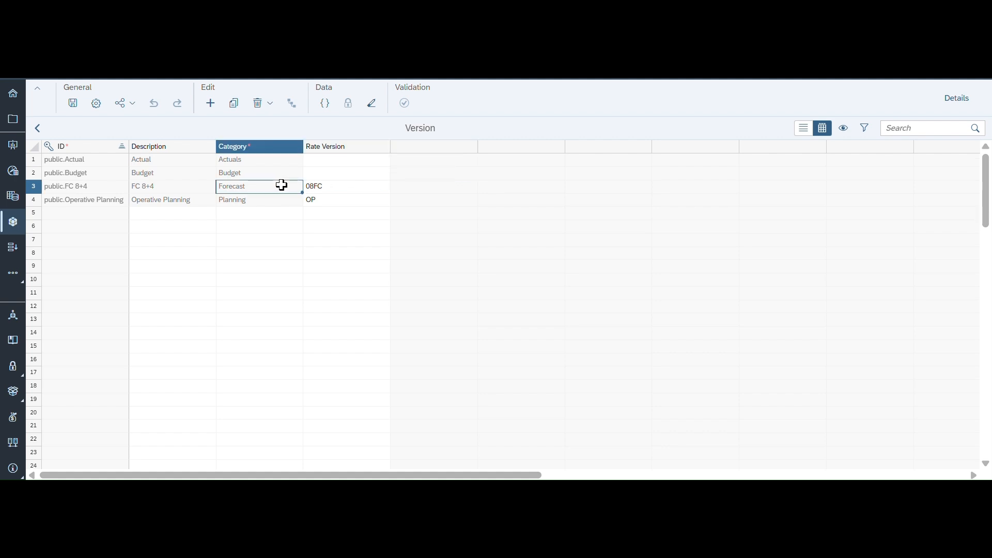
click(331, 187)
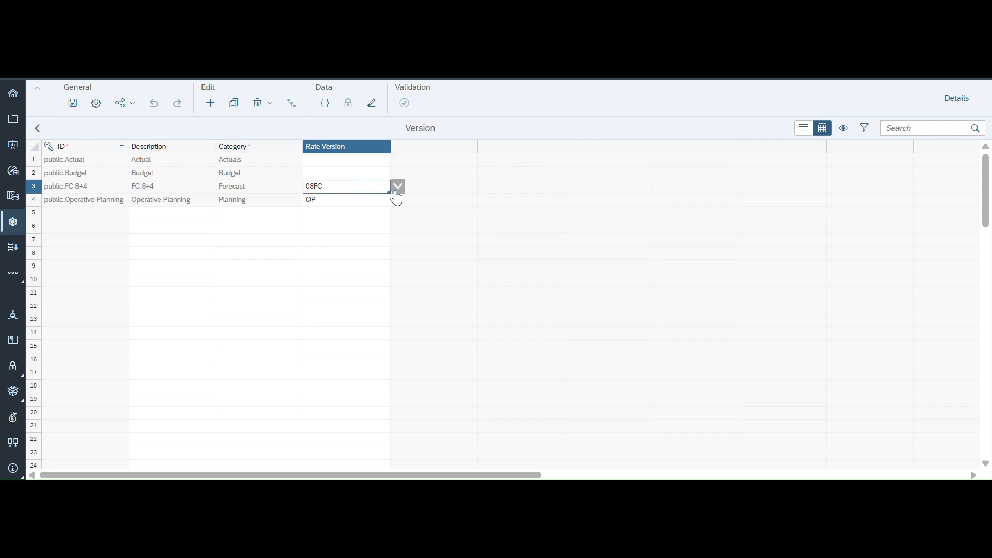
click(396, 195)
click(333, 203)
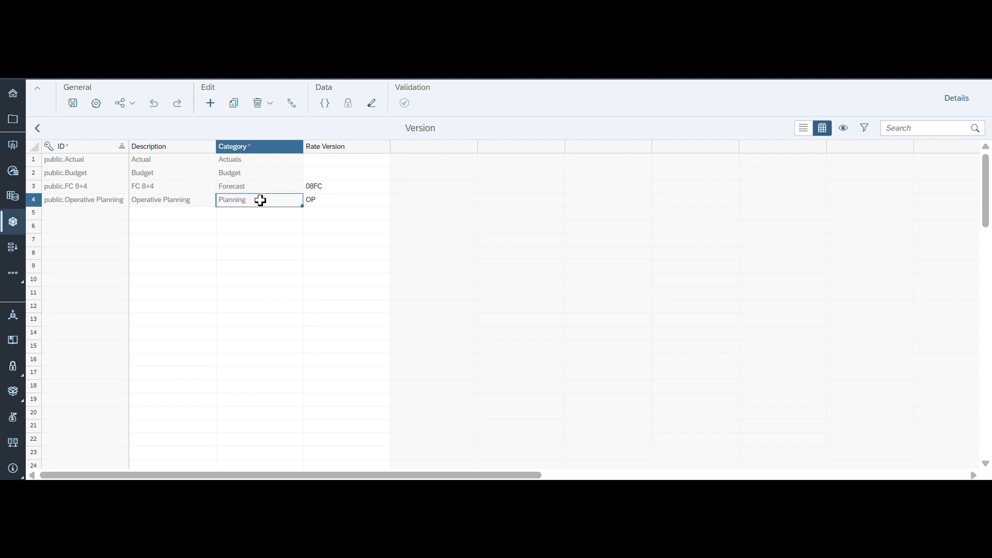
Step: Check the category of public.Operative Planning and select OP as its rate version
click(264, 202)
click(331, 201)
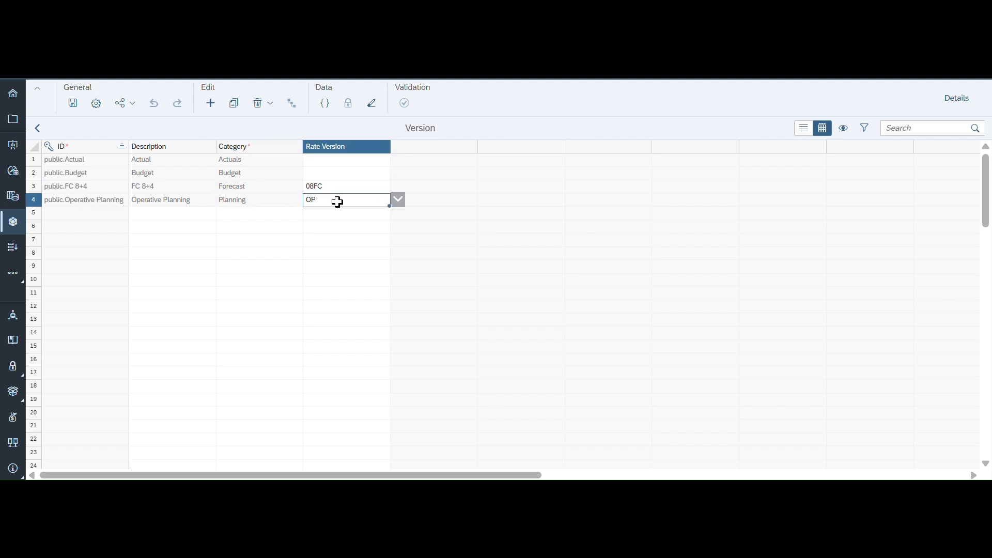
click(398, 202)
click(333, 237)
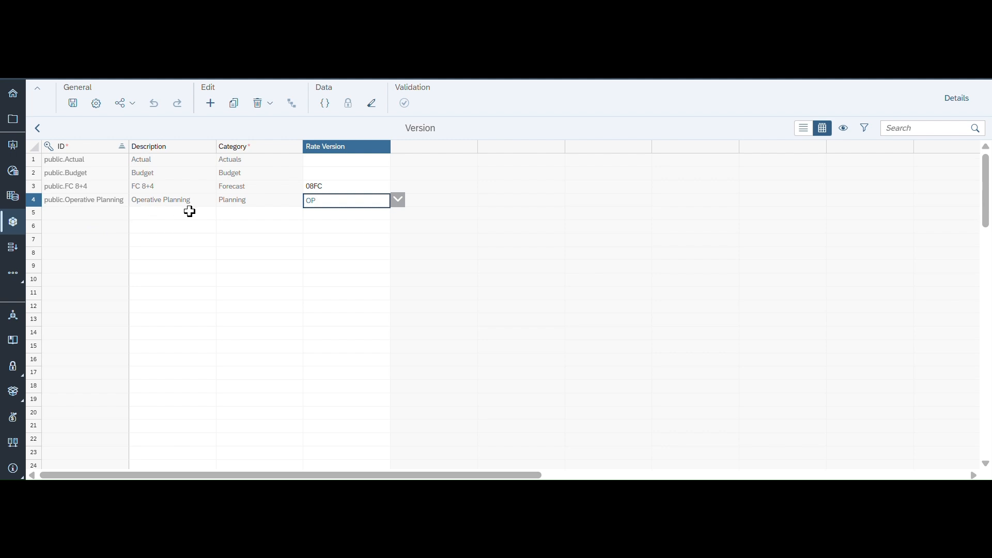
click(324, 216)
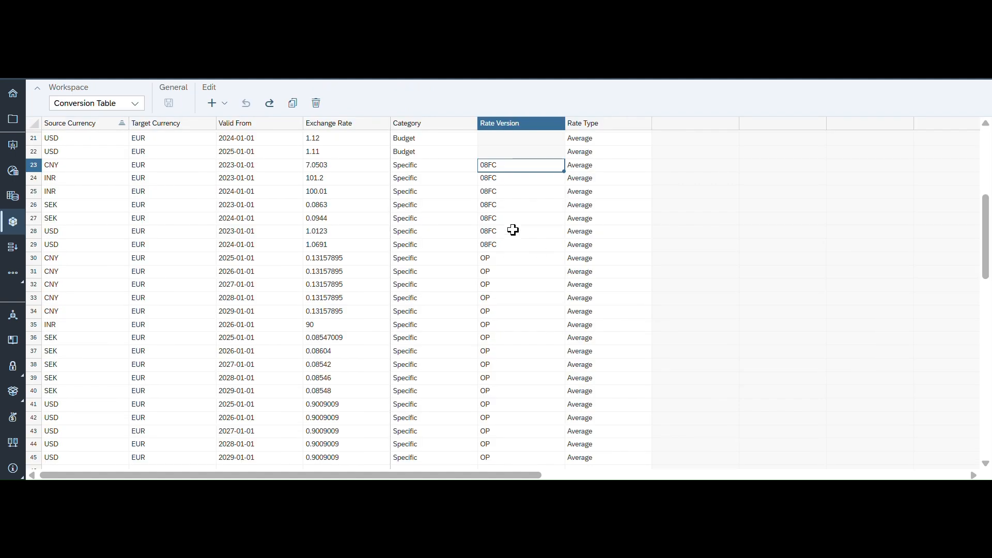
Step: Try entering SP as a rate version in the first empty conversion table row, then discard the unsaved change
scroll(520, 298, down, 5)
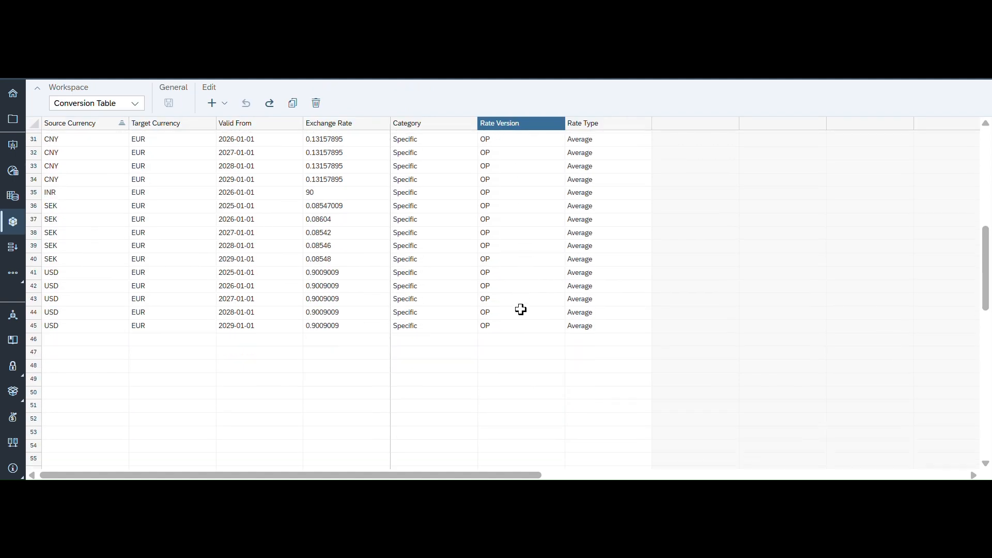
click(501, 339)
text(SP)
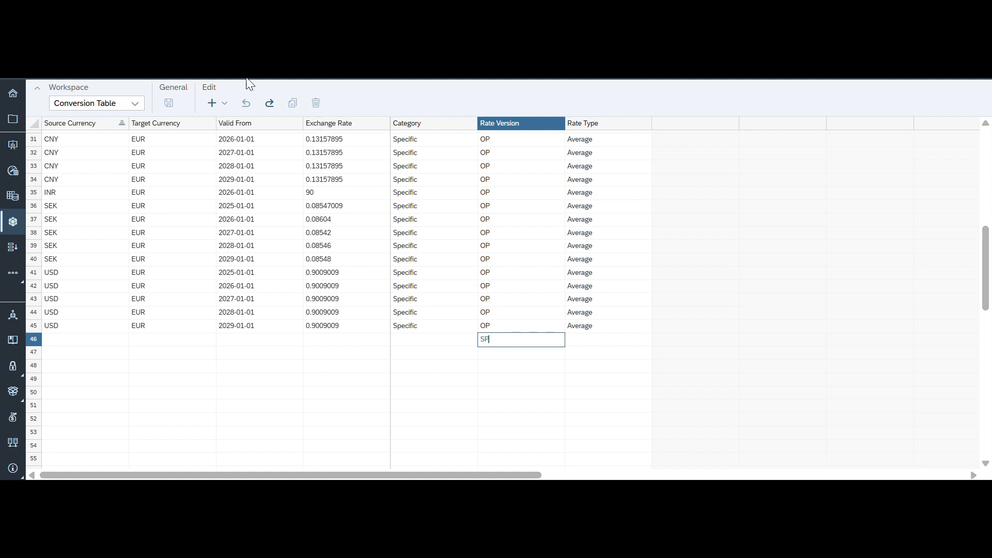
click(213, 75)
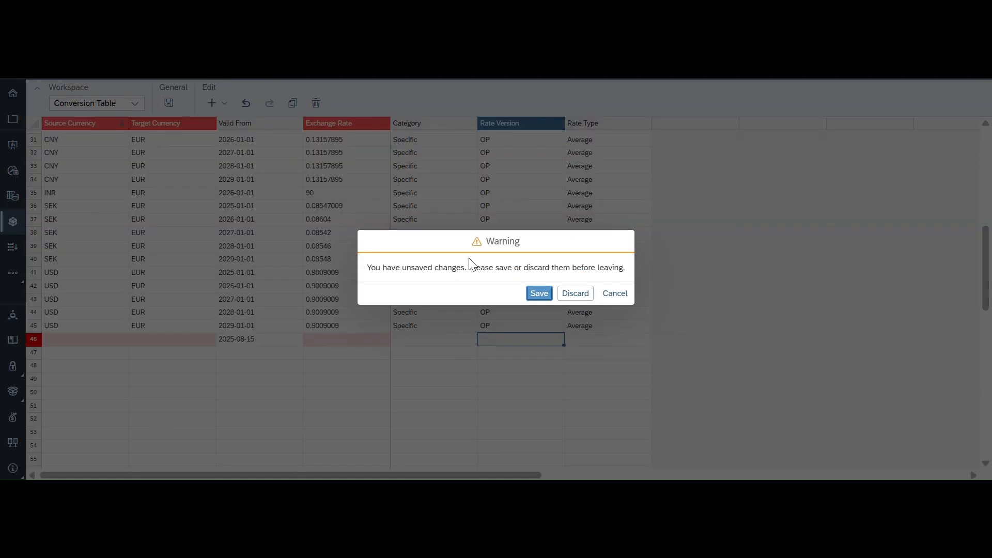
click(576, 294)
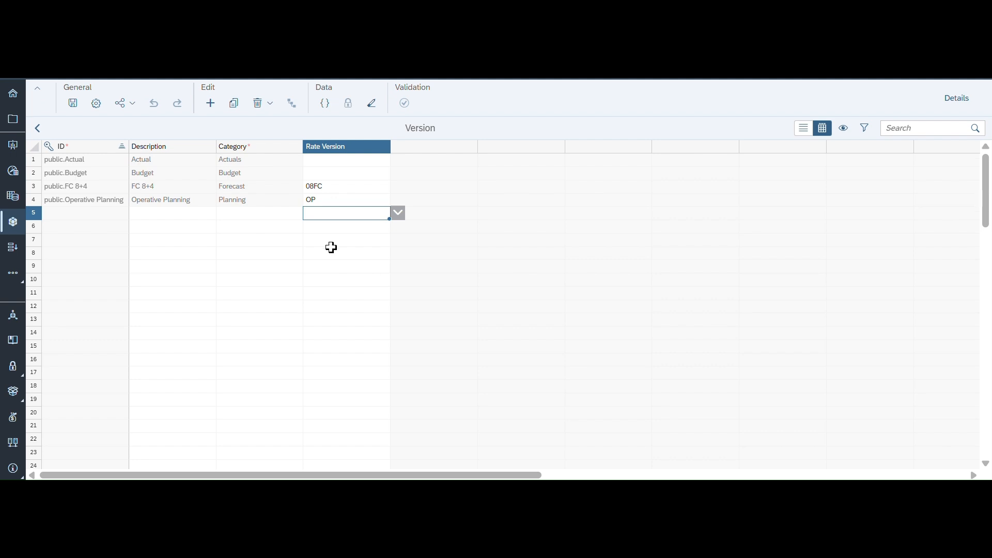
Step: Leave the Version dimension, go to Stories and open Planning Currency Story Demo
click(37, 128)
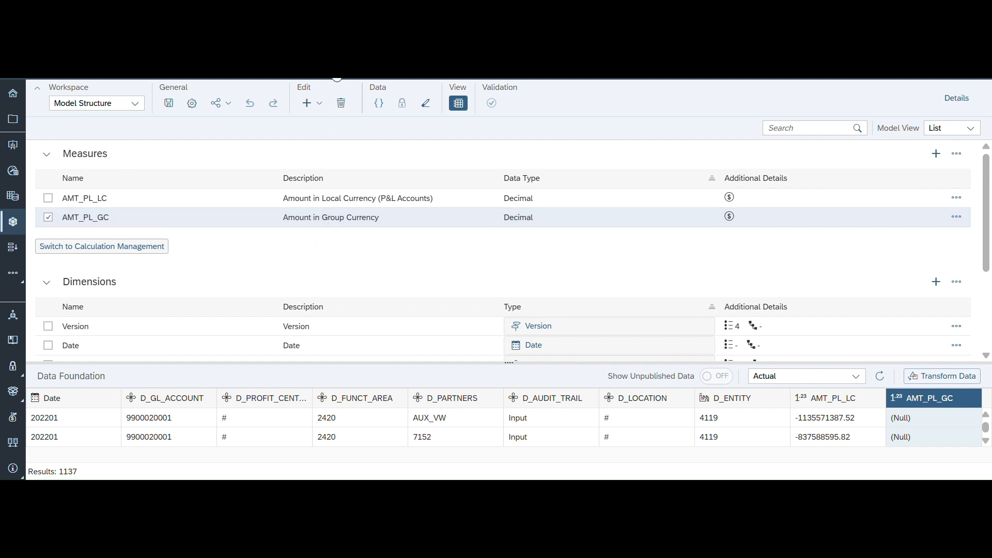
click(335, 68)
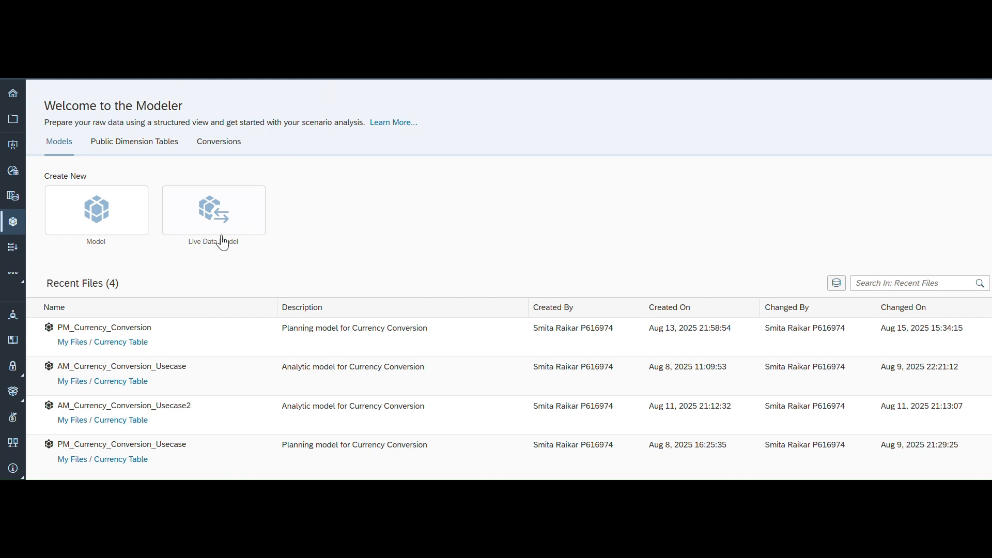
click(13, 145)
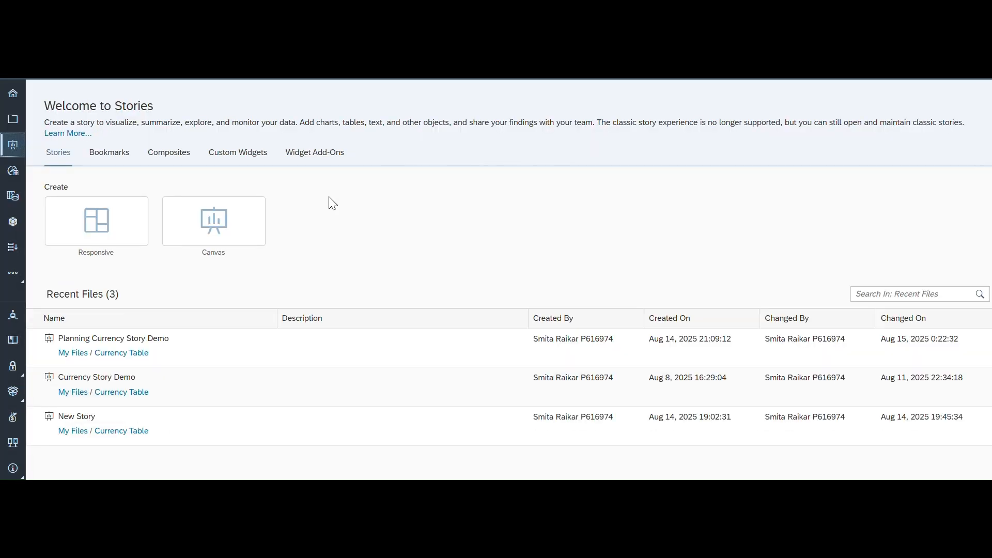
click(143, 343)
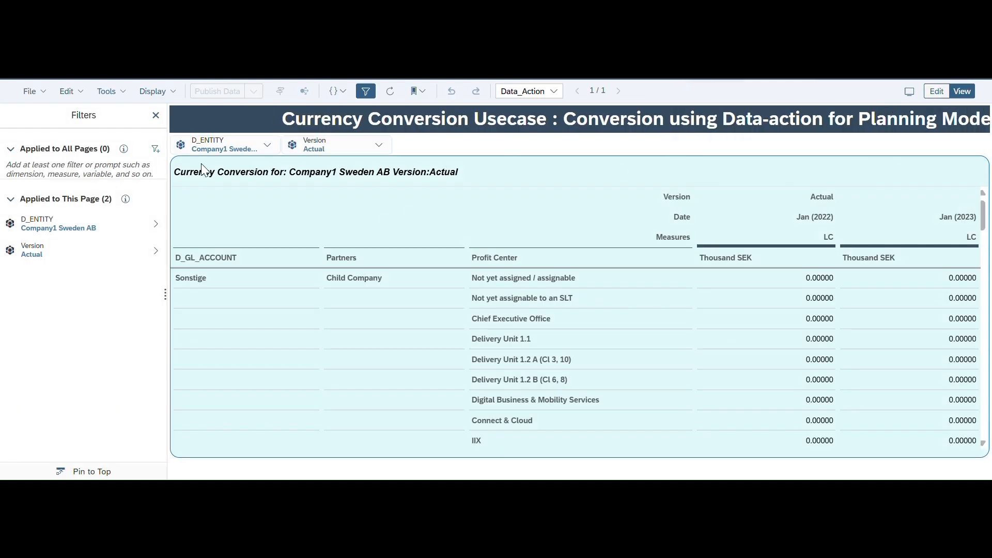
Step: Switch the Planning Currency Story Demo to edit mode and dismiss the changed-models notice
click(155, 115)
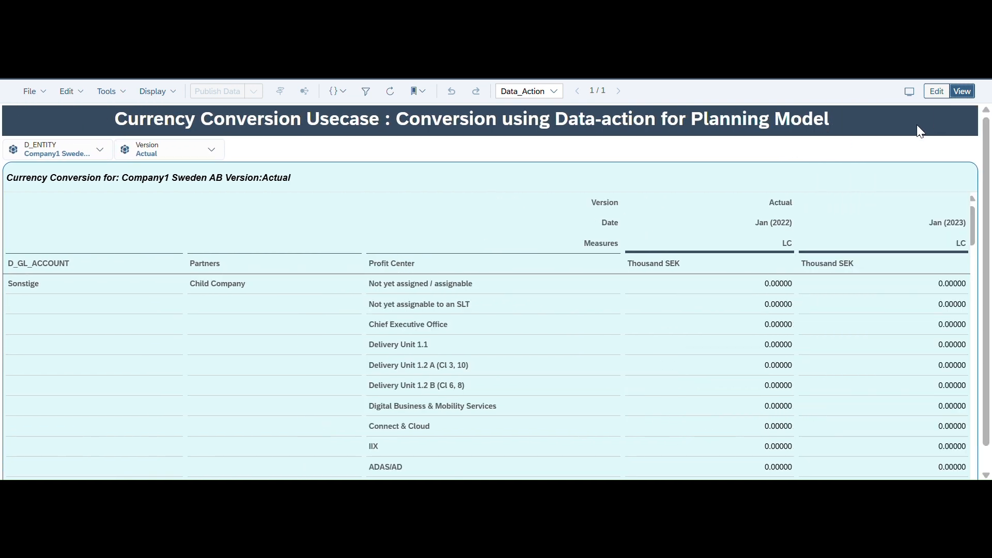
click(938, 92)
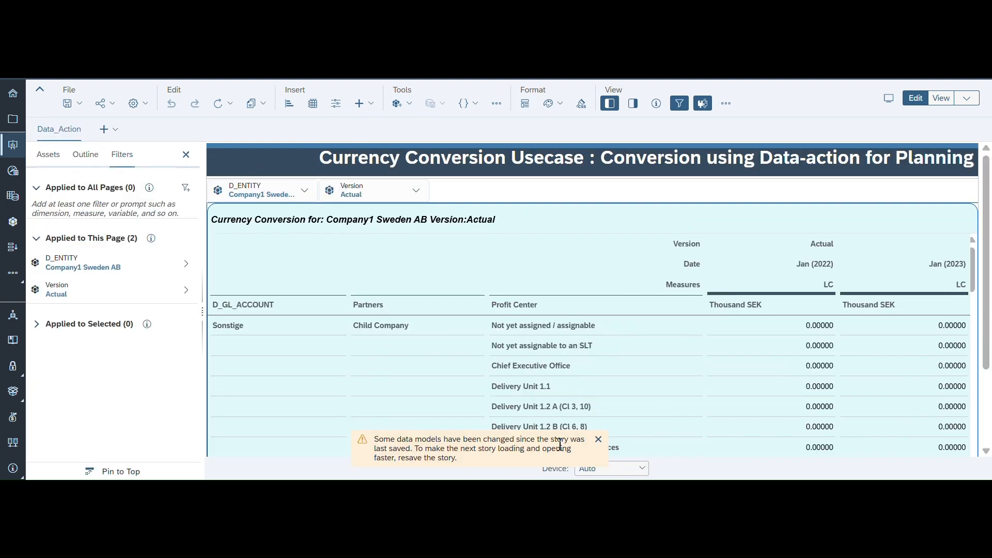
click(598, 439)
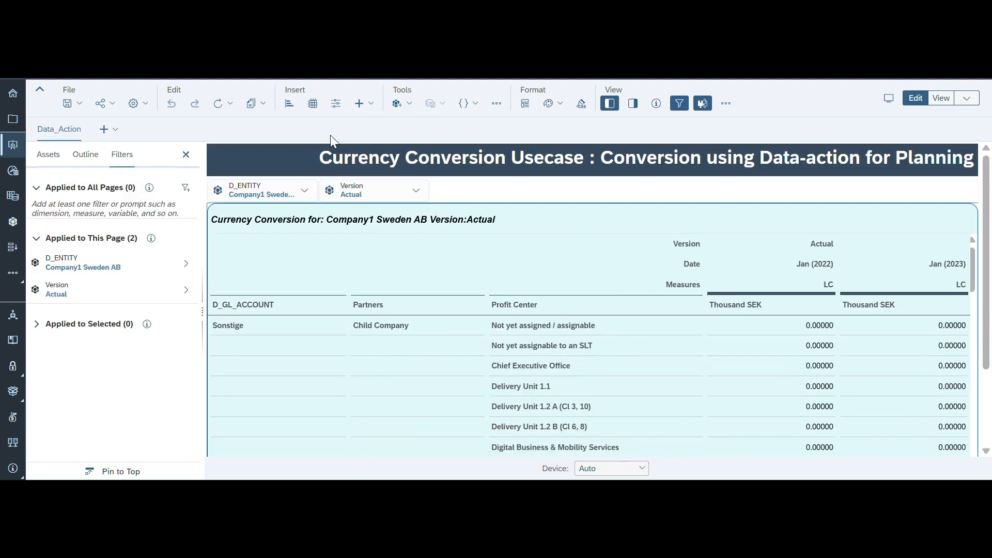
Step: Refresh the story's data, save the story and hide the filters area
click(230, 105)
click(230, 119)
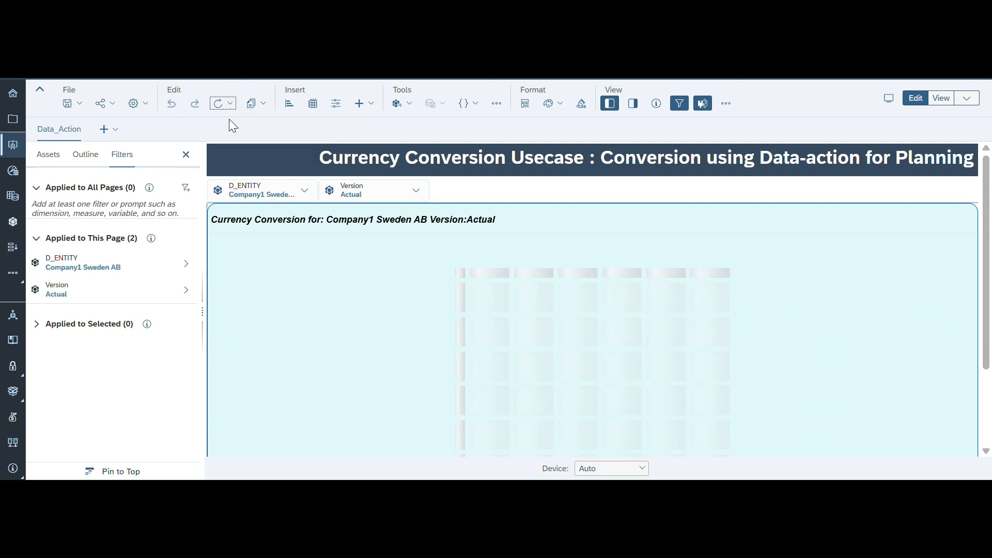
click(79, 103)
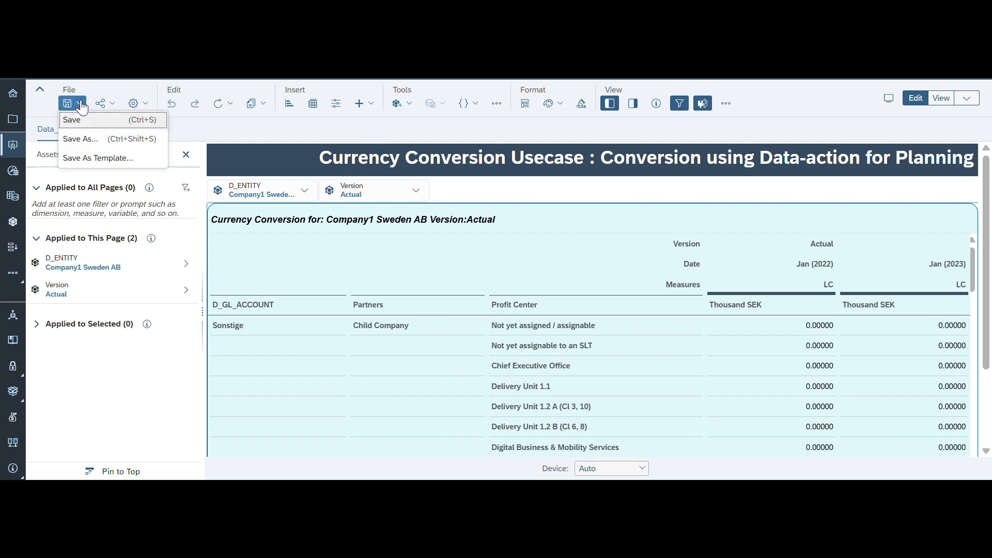
click(81, 124)
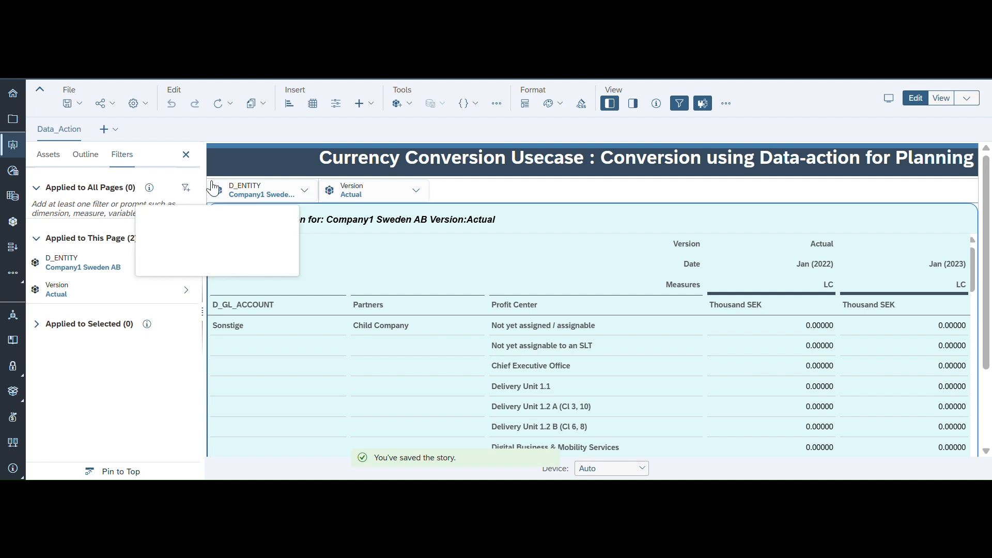
click(186, 154)
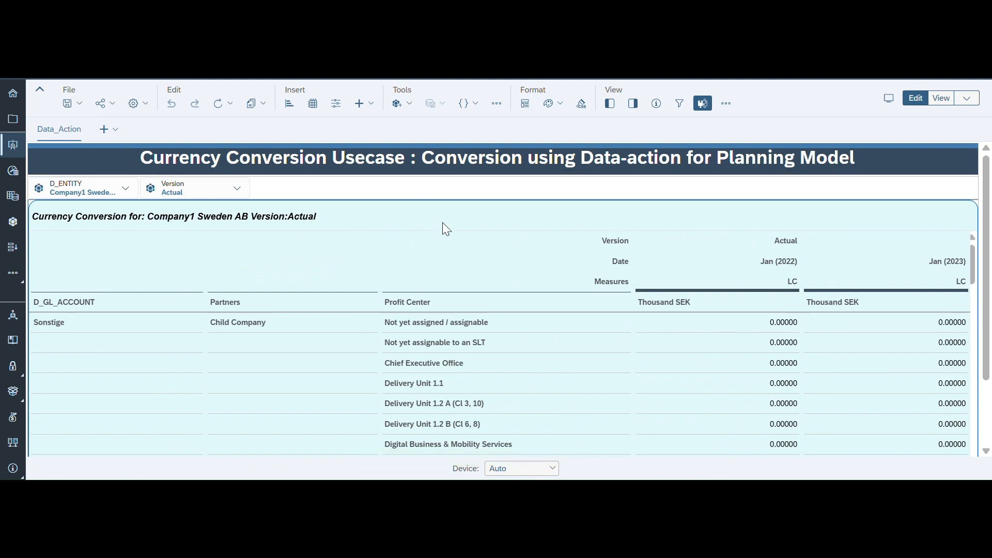
Step: Review the table's LC amounts and add Amount in Group Currency to its Measures filter alongside LC
scroll(488, 248, down, 2)
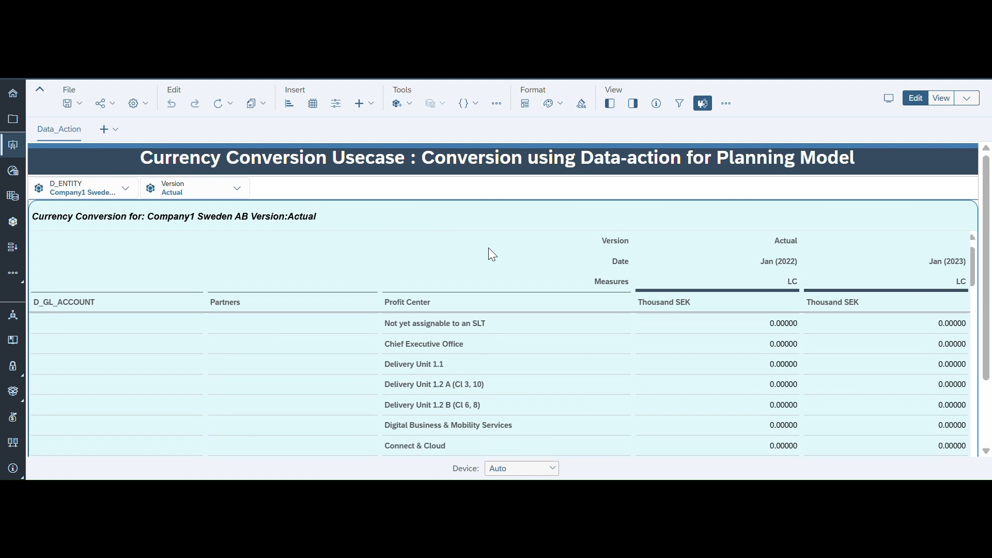
scroll(488, 247, up, 2)
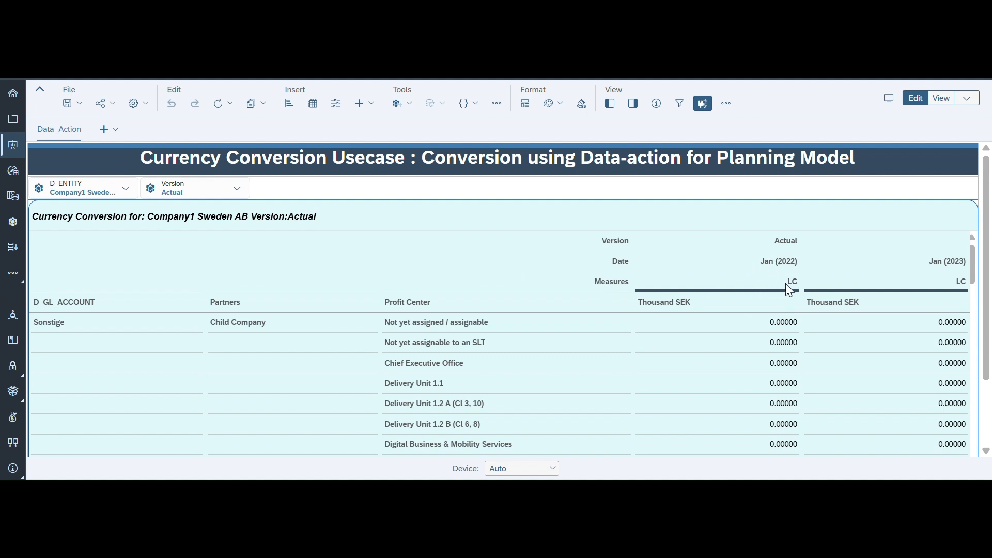
scroll(756, 381, down, 5)
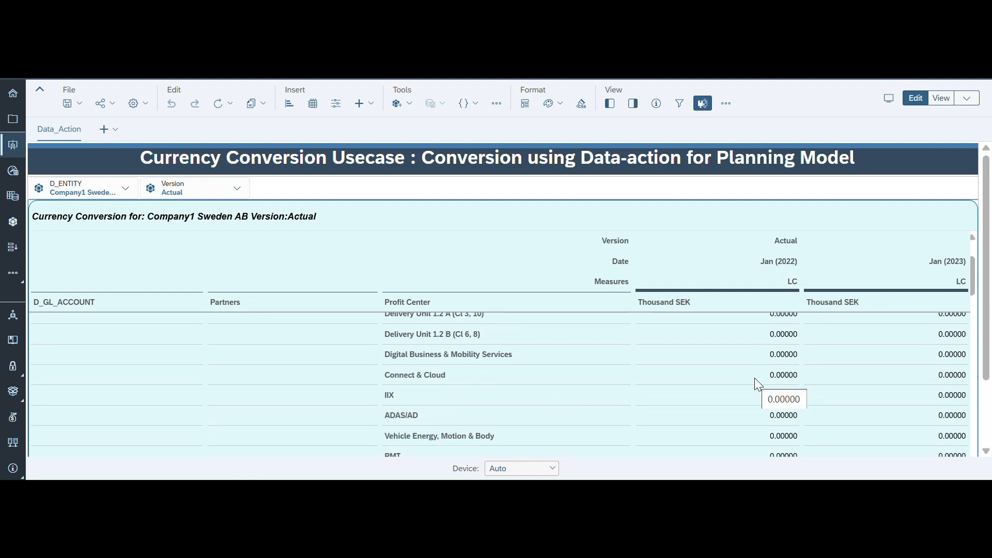
scroll(756, 384, down, 5)
scroll(755, 384, up, 2)
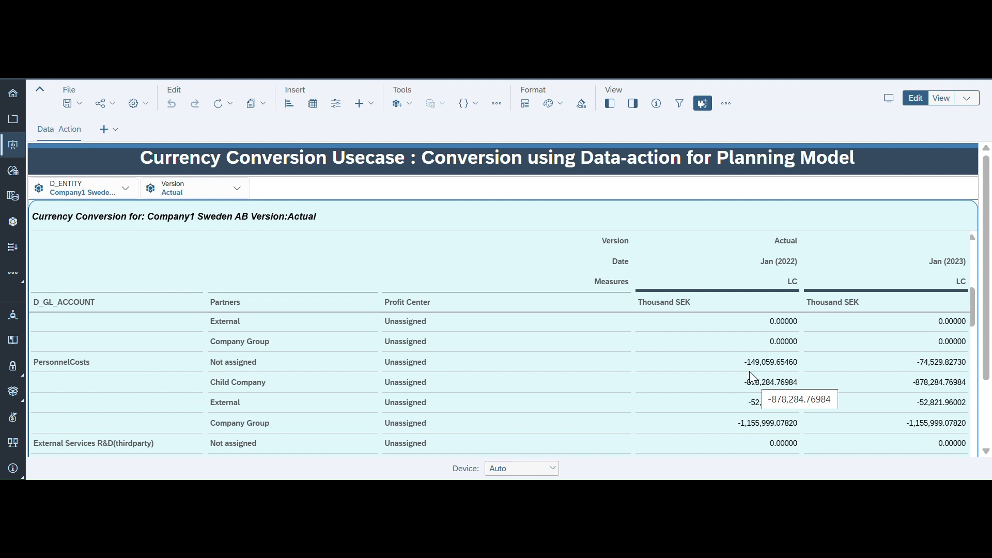
click(633, 103)
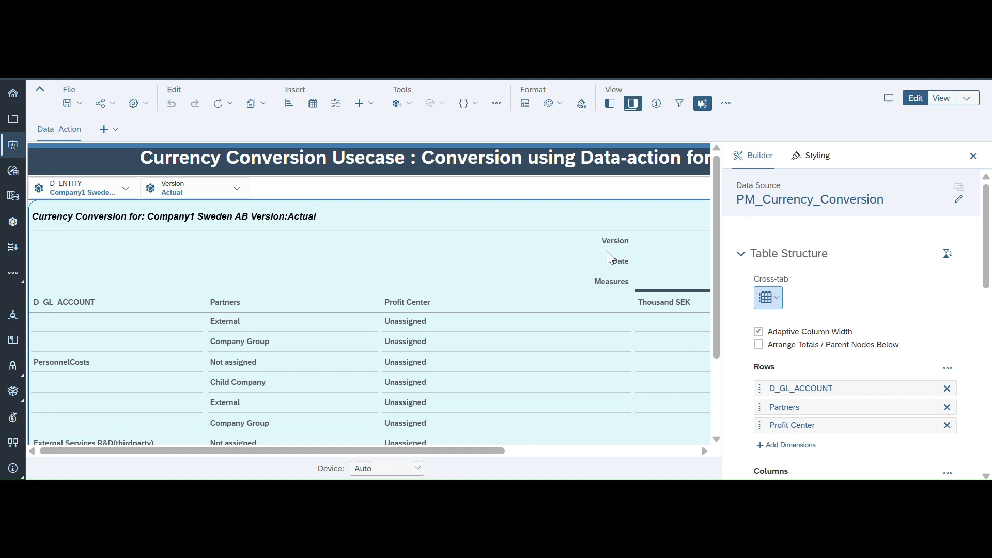
scroll(915, 434, down, 2)
scroll(916, 437, down, 2)
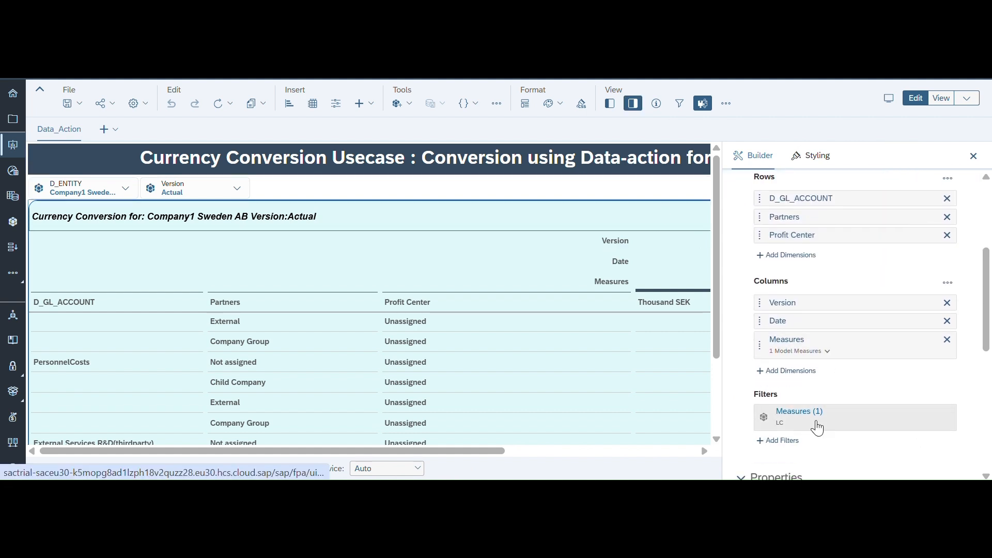
click(816, 420)
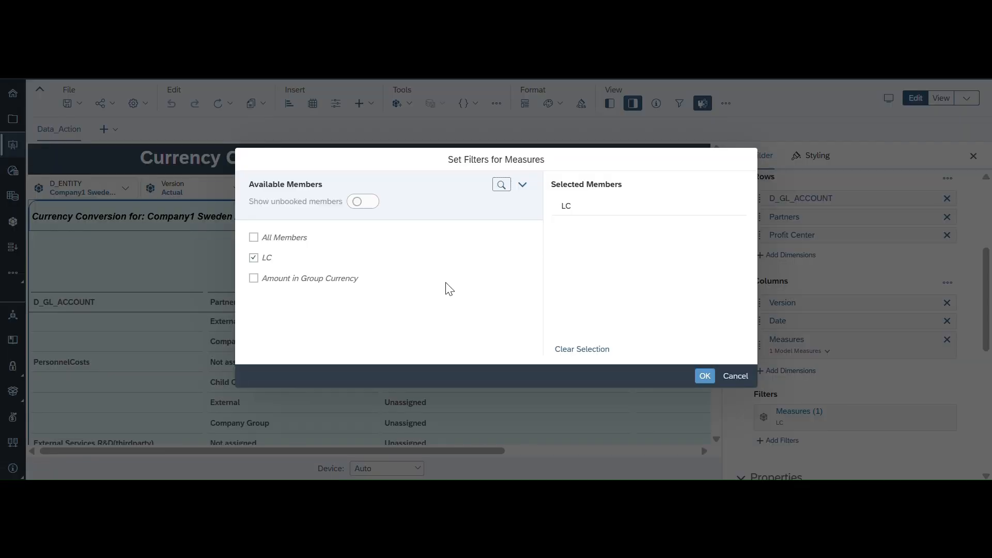
click(254, 279)
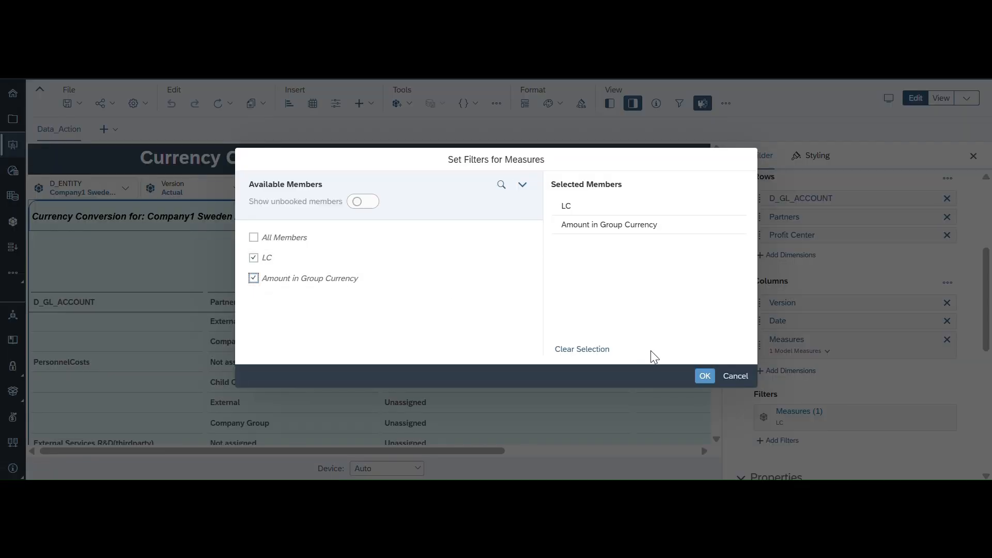
click(706, 382)
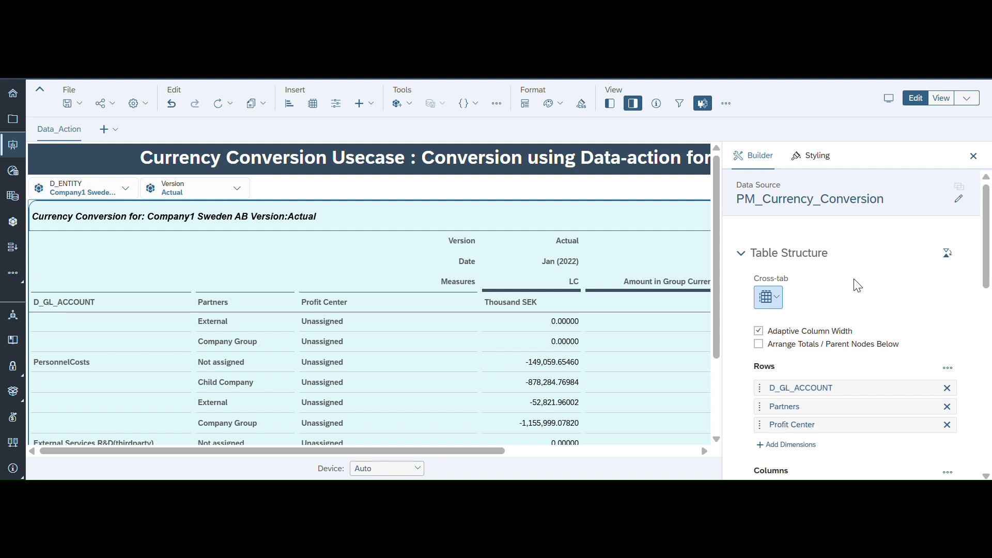
Step: Check the table's Planning Enabled property and the Amount in Group Currency columns at full width
scroll(858, 286, down, 8)
scroll(855, 286, down, 3)
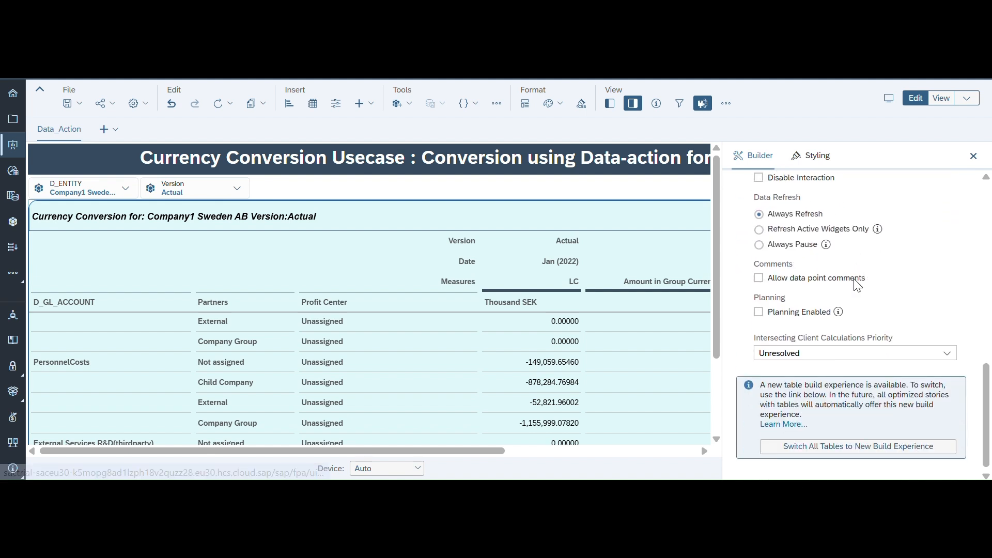
click(758, 310)
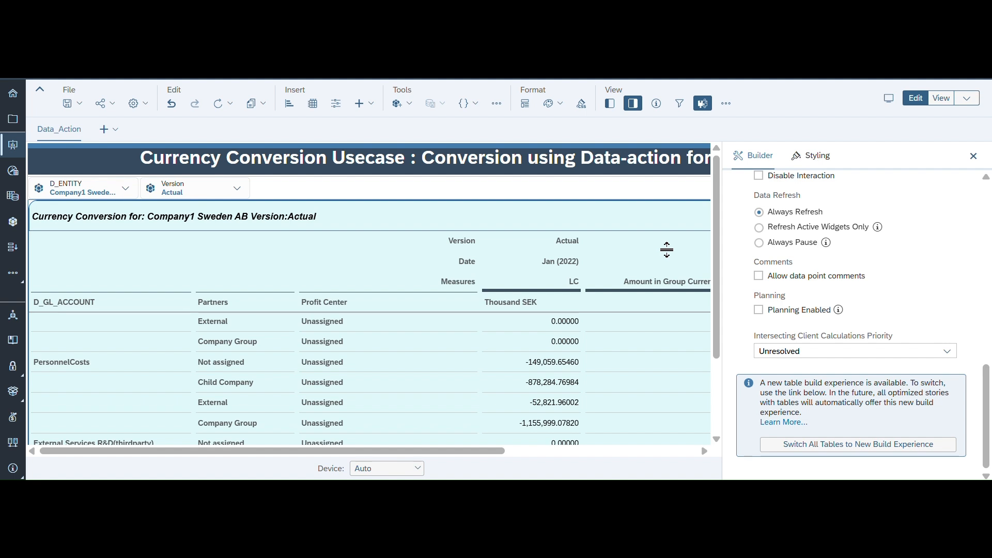
scroll(864, 269, up, 6)
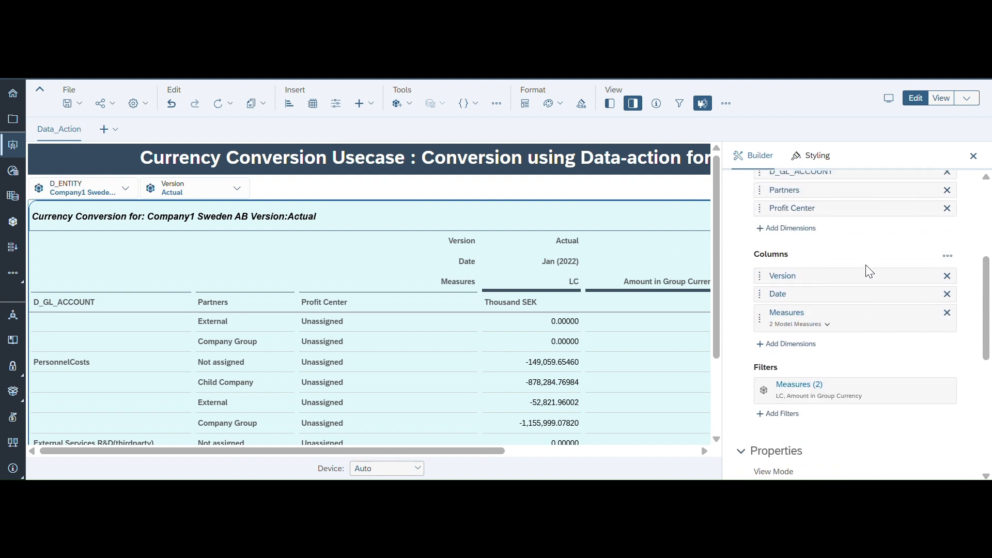
click(633, 106)
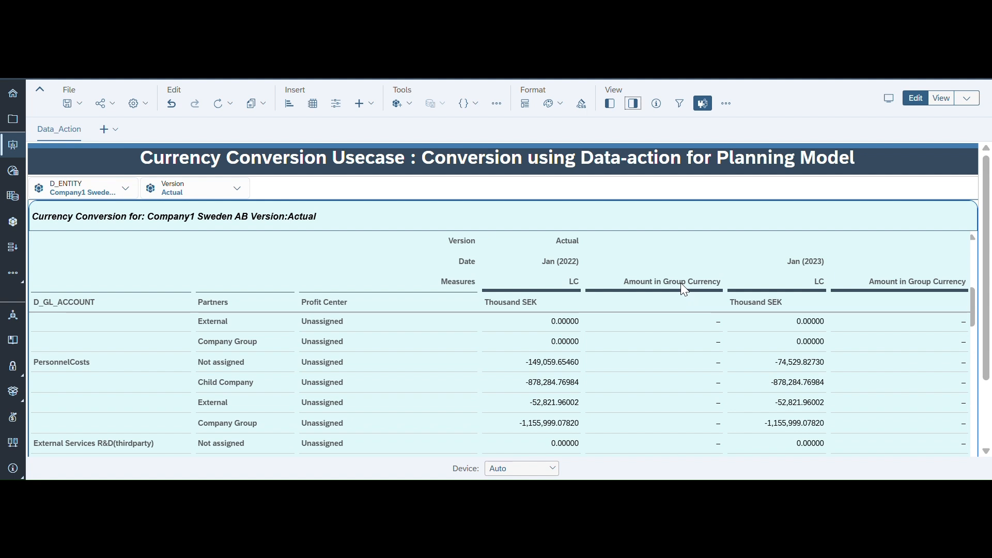
Step: Rename the table's Amount in Group Currency measure to GC and review the GC columns
click(634, 105)
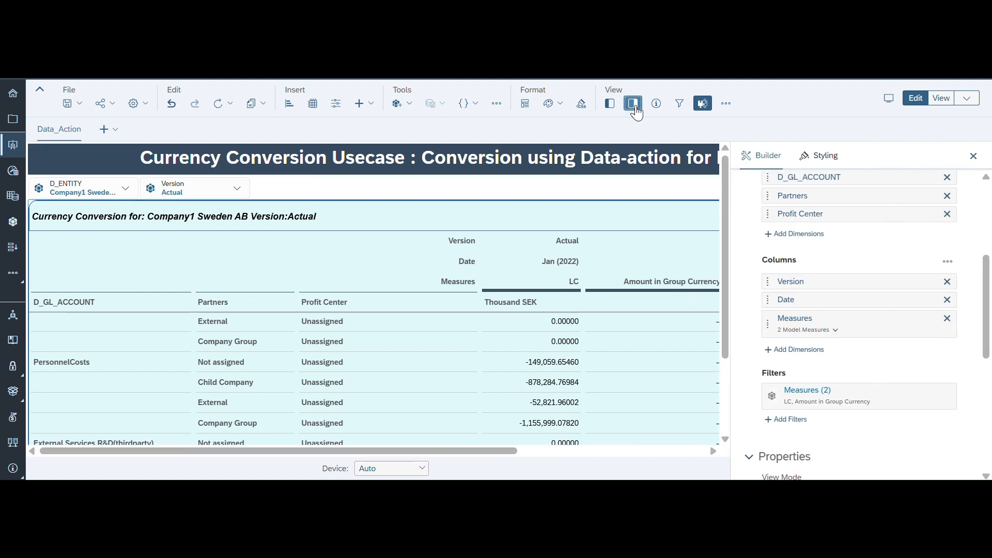
scroll(819, 324, up, 1)
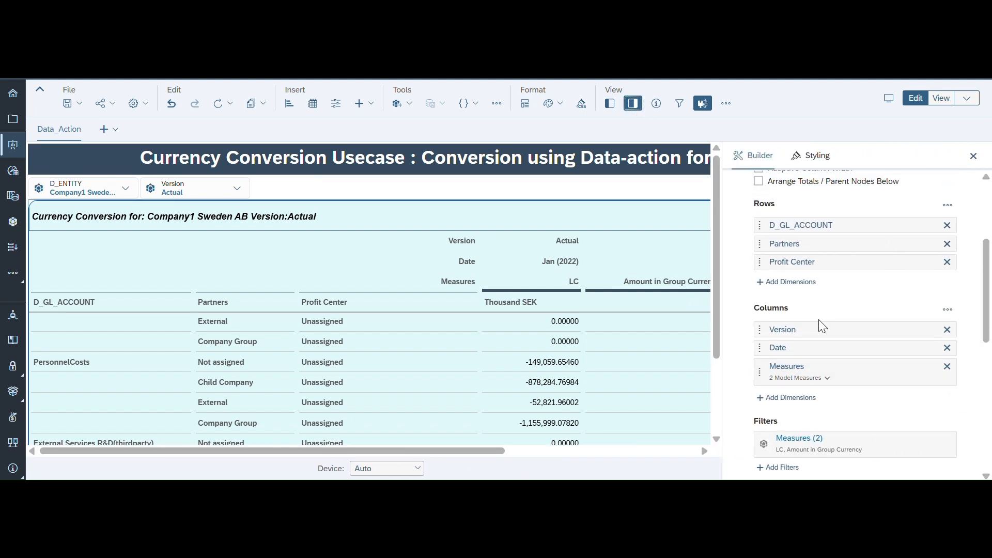
click(827, 379)
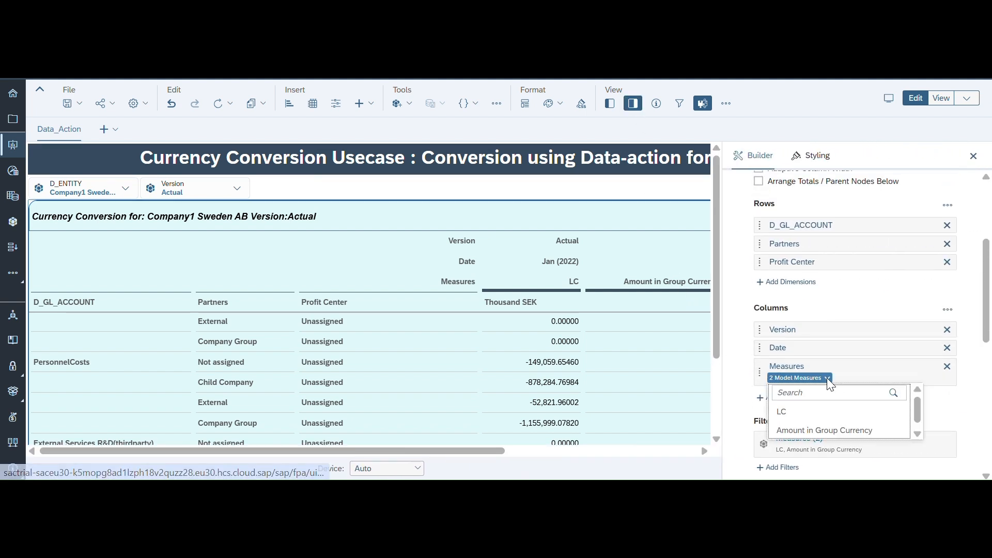
click(898, 431)
key(BackSpace)
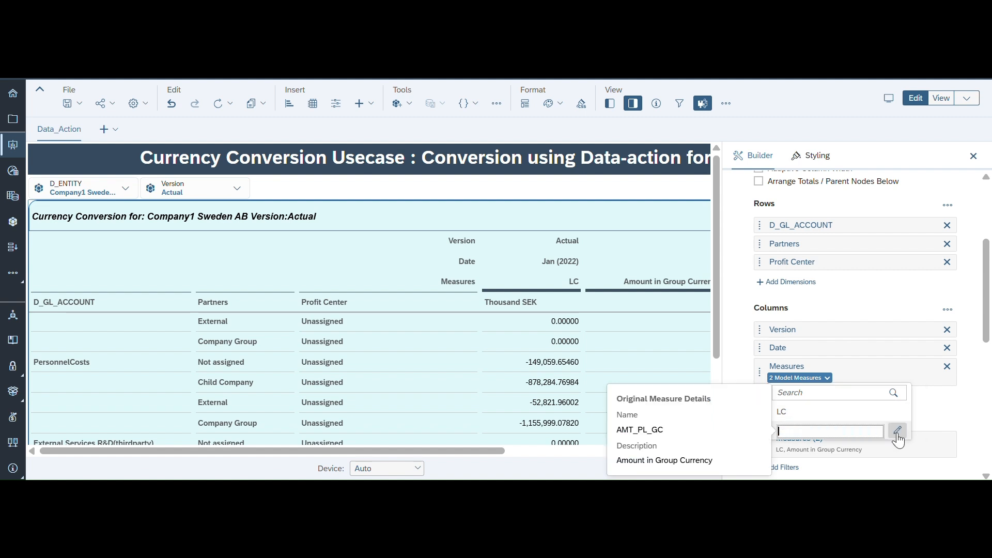
text(GC)
click(898, 433)
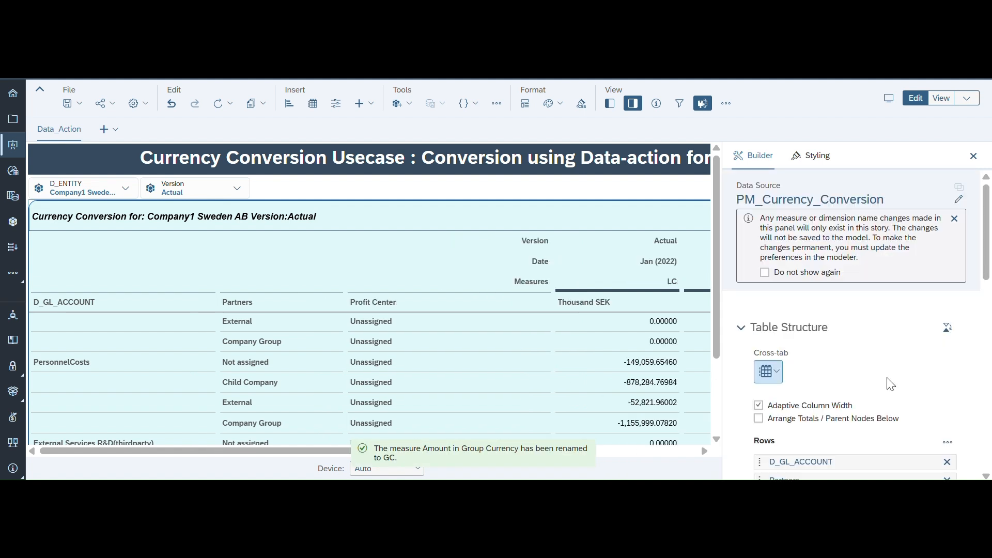
click(973, 156)
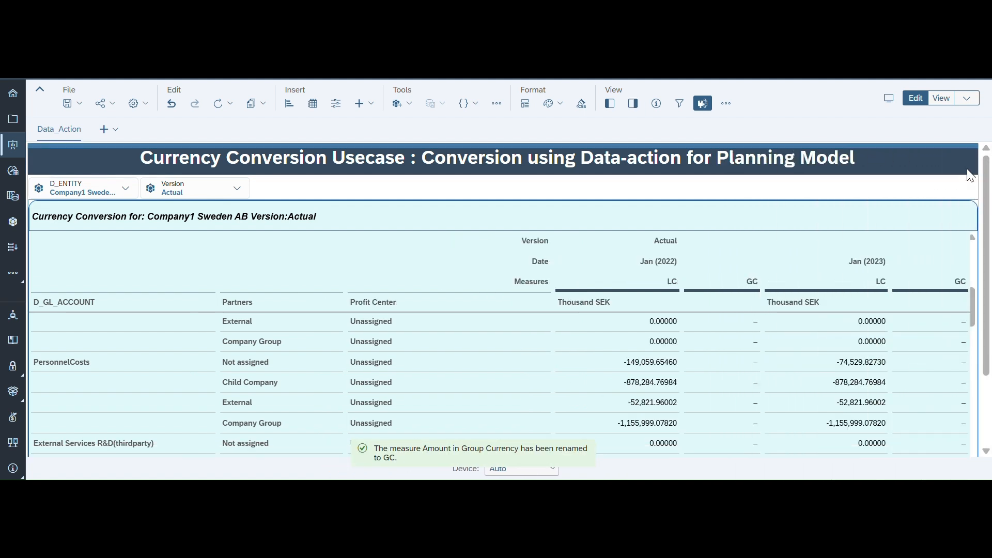
scroll(815, 336, down, 3)
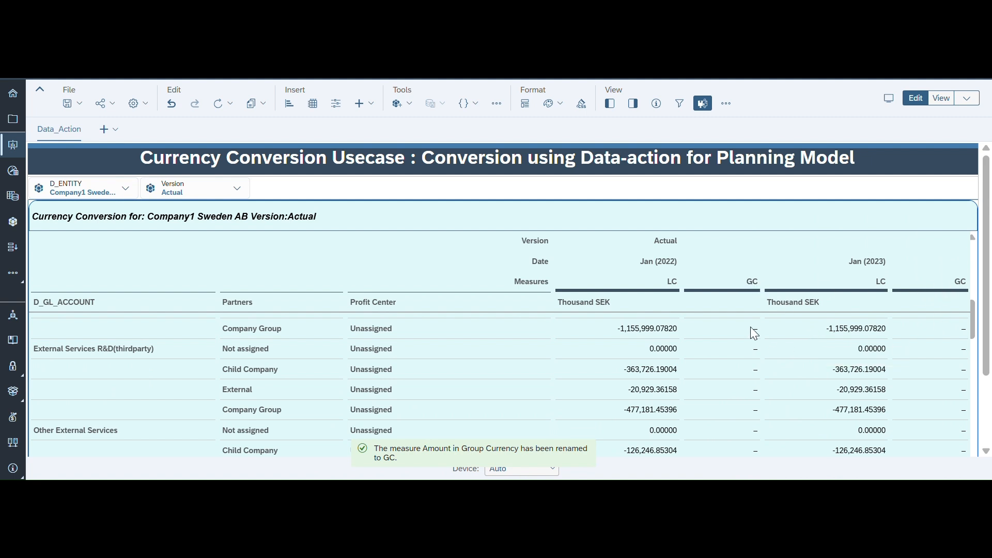
Step: Save the story and review the table's GC columns up to the first account rows
click(75, 103)
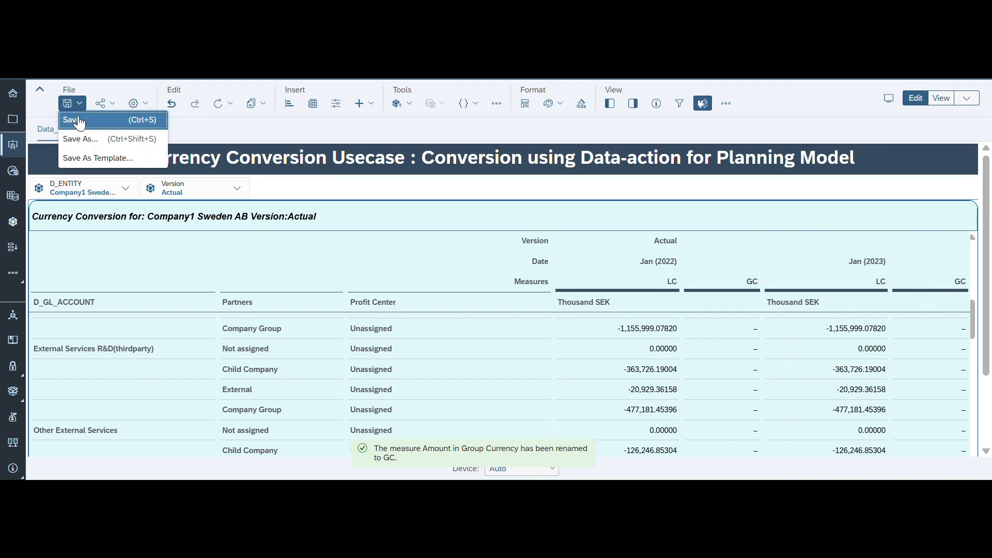
click(78, 116)
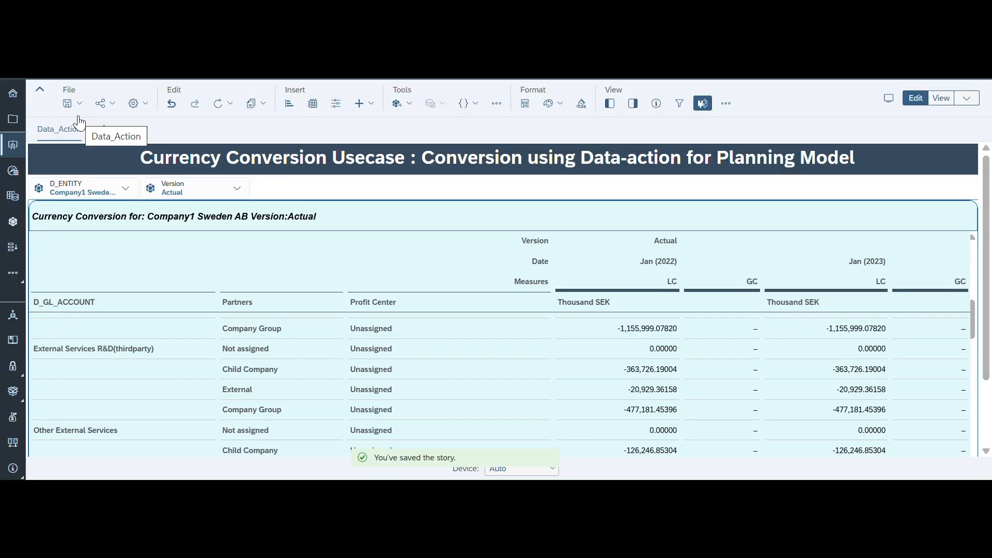
click(72, 103)
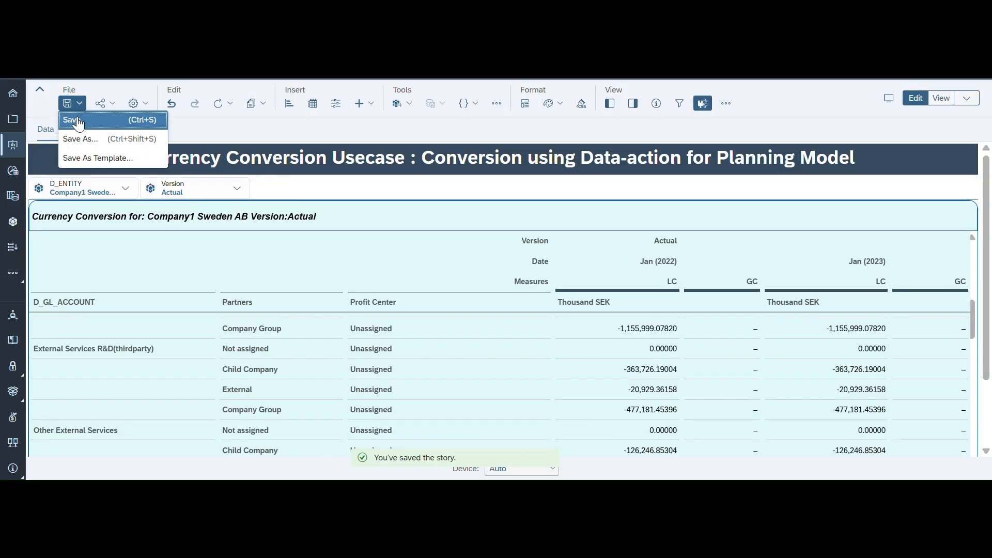
click(77, 120)
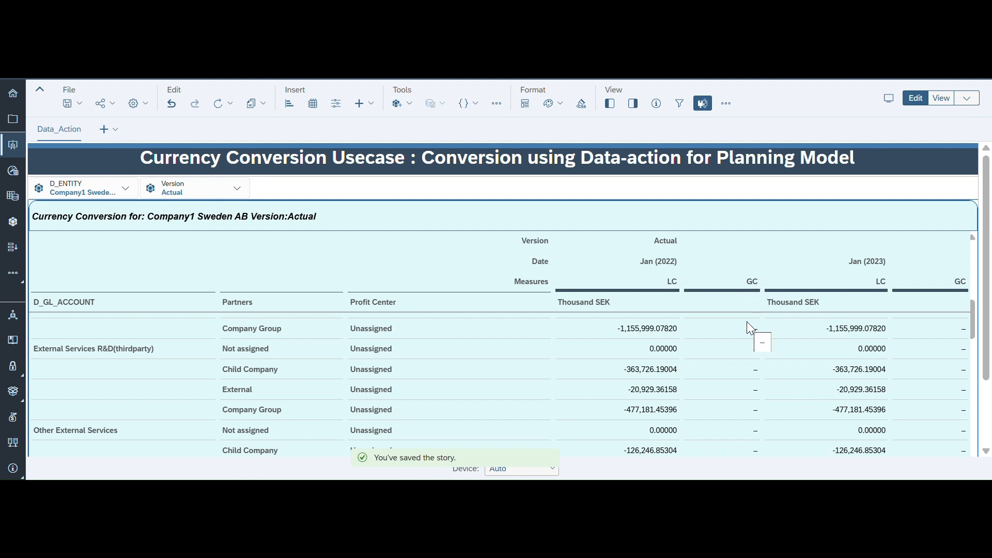
scroll(747, 321, down, 4)
scroll(746, 321, up, 5)
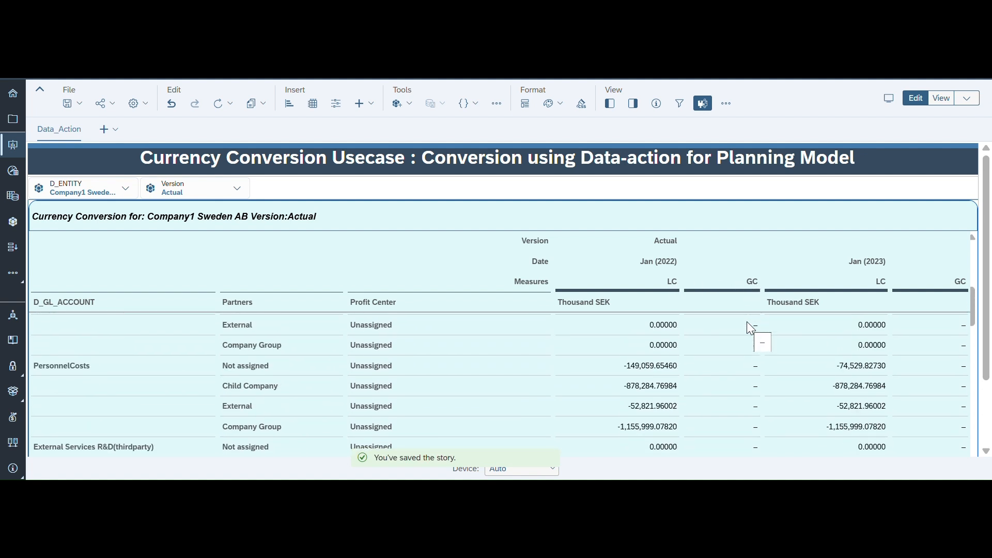
scroll(748, 323, up, 3)
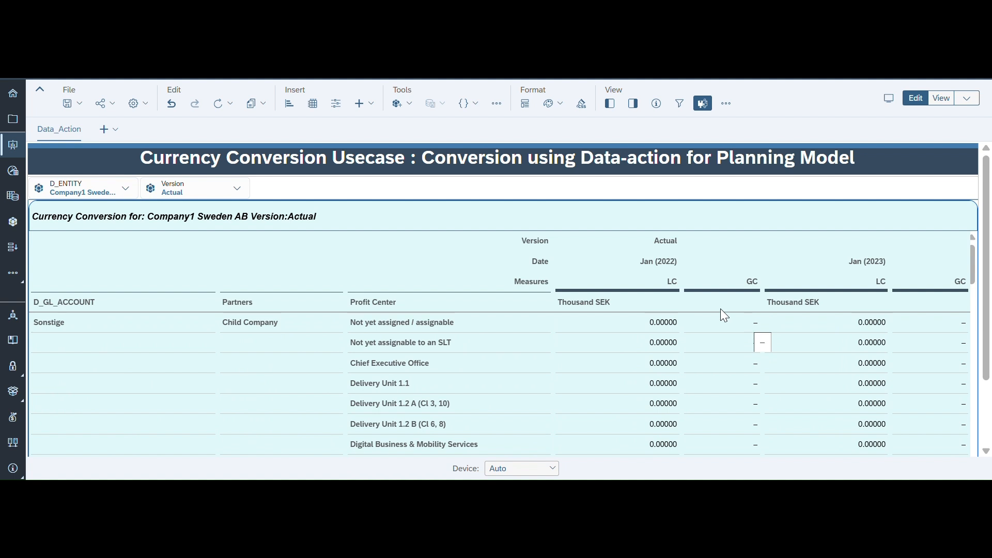
click(286, 77)
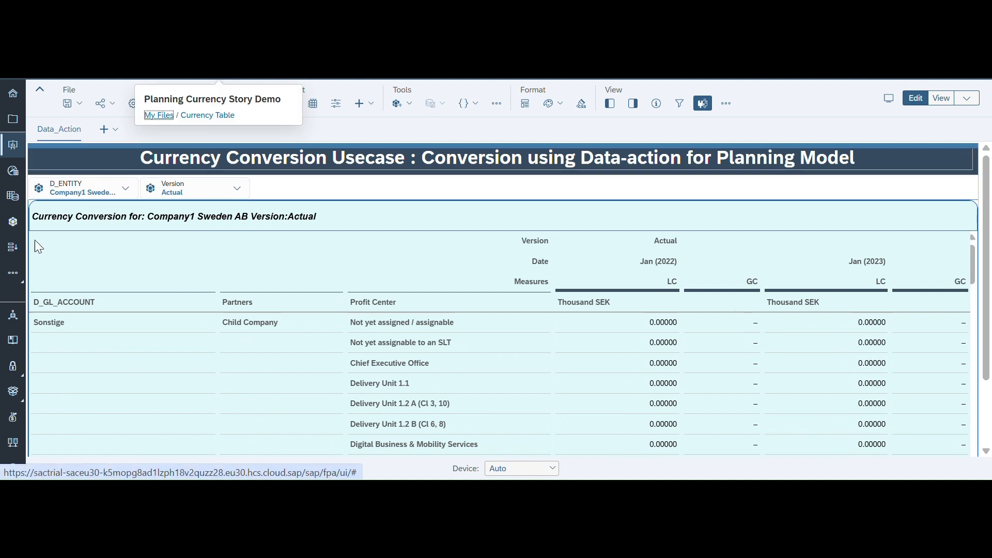
Step: Create a data action named DA_CurrencyConversionPM with PM_Currency_Conversion as its default model
click(13, 252)
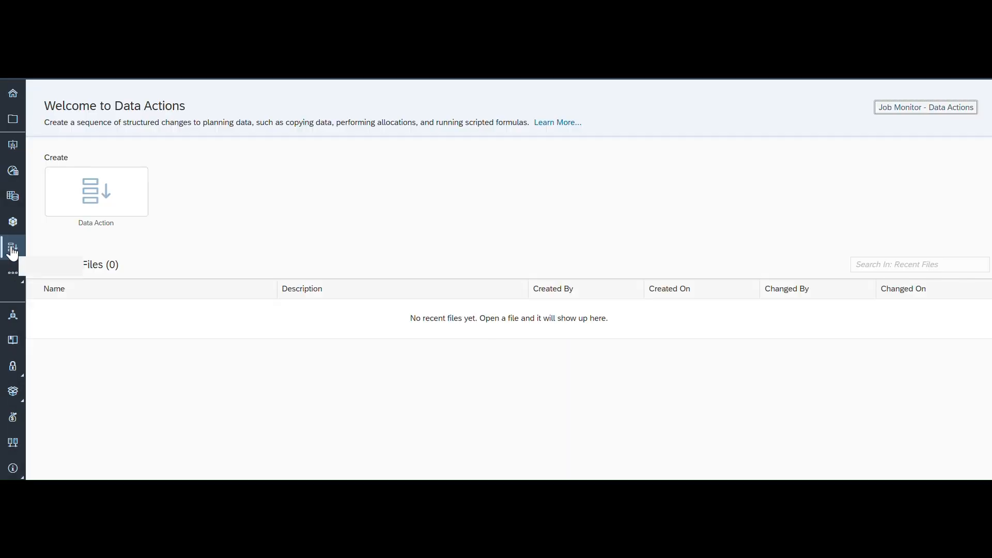
click(109, 196)
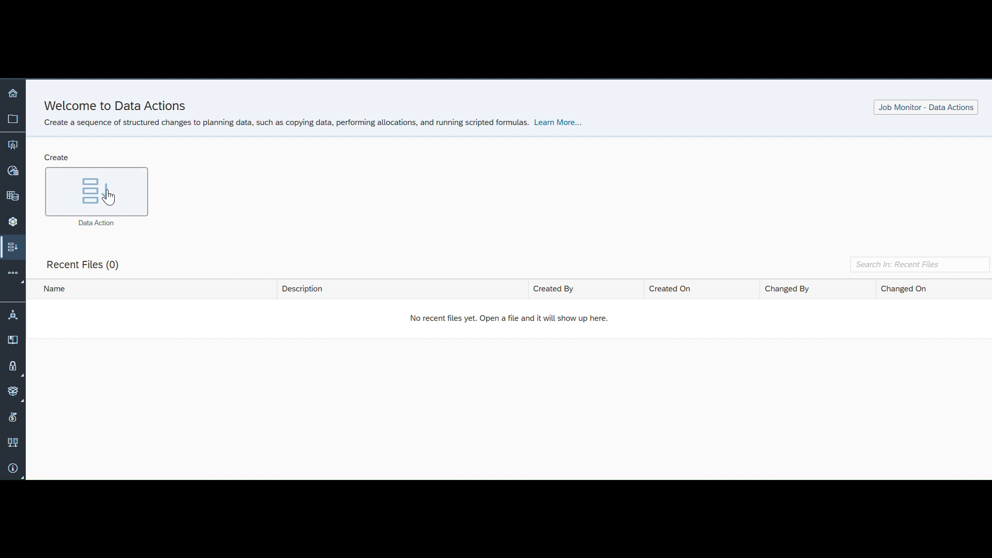
click(396, 169)
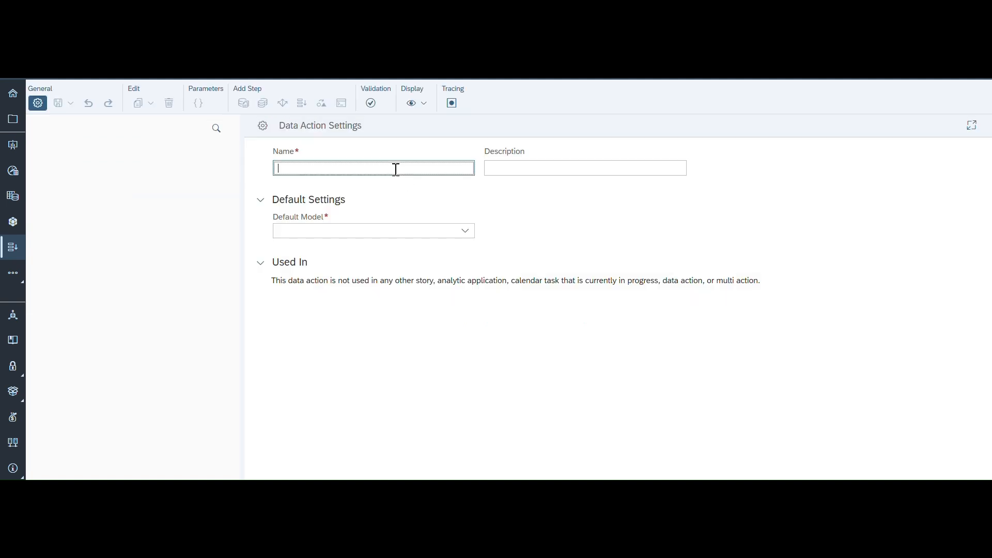
text(DA_CurrencyConversionPM)
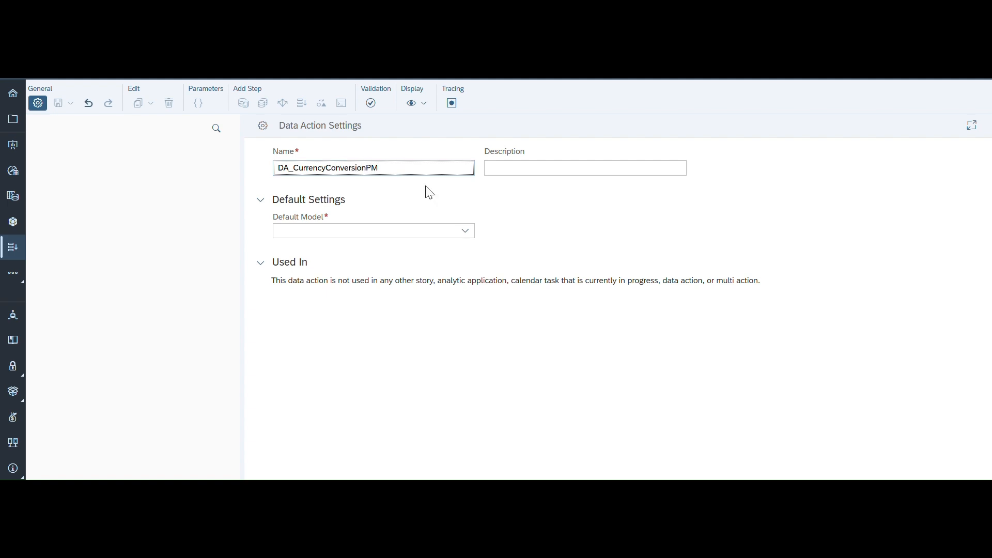
click(464, 234)
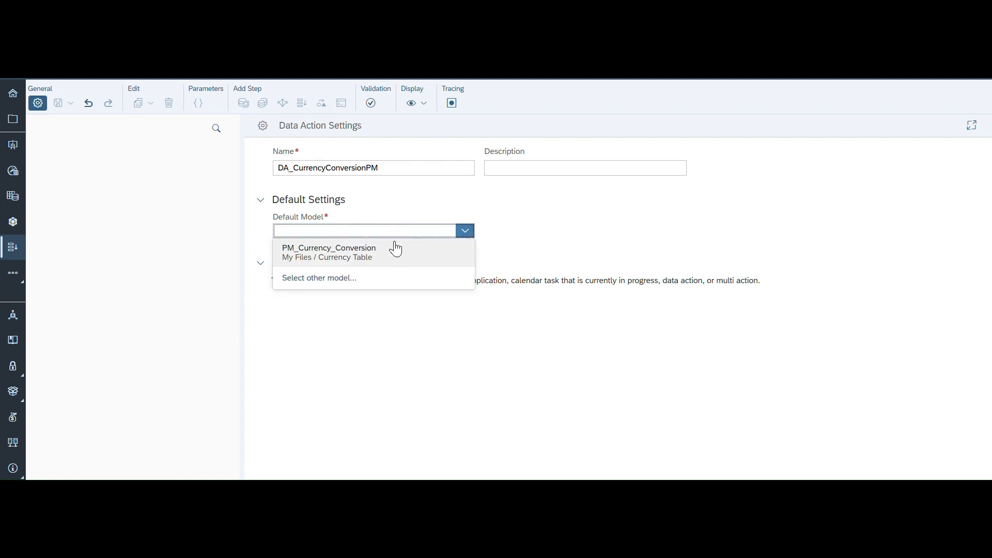
click(362, 254)
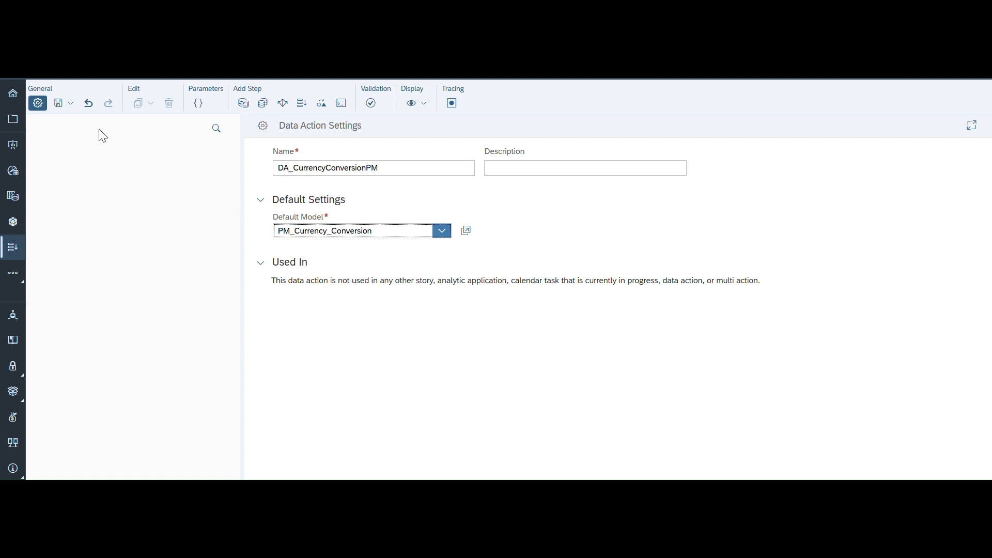
Step: Save the data action DA_CurrencyConversionPM in the Currency Table folder
click(70, 106)
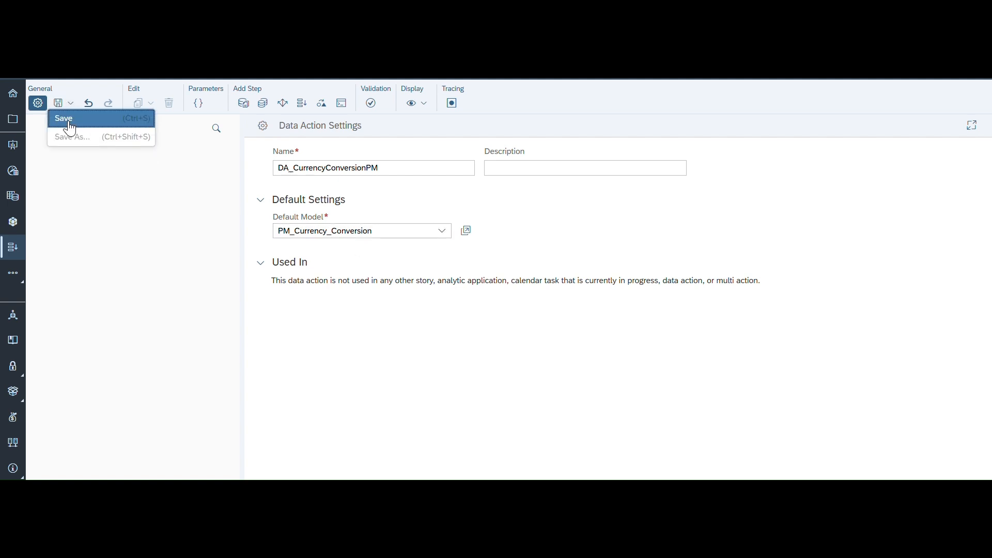
click(68, 118)
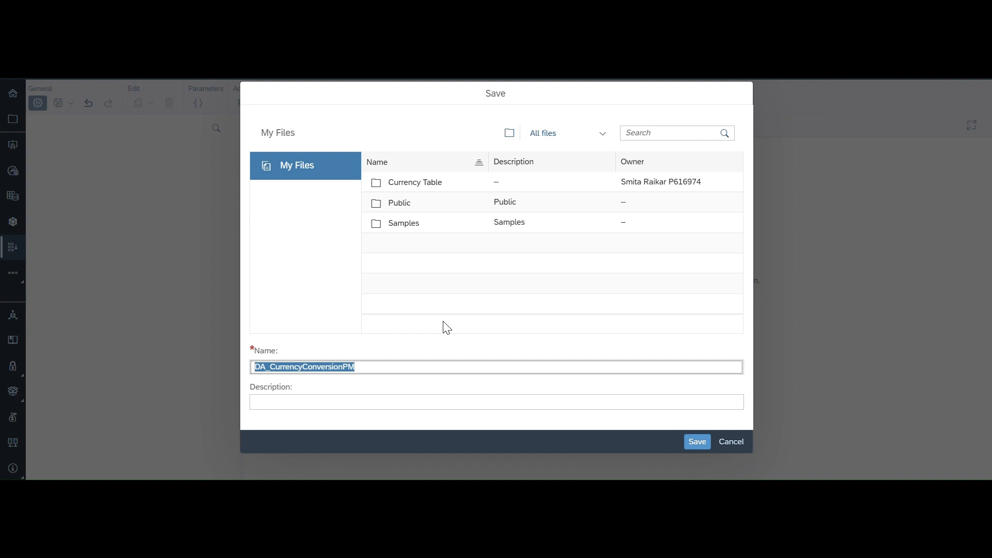
click(424, 179)
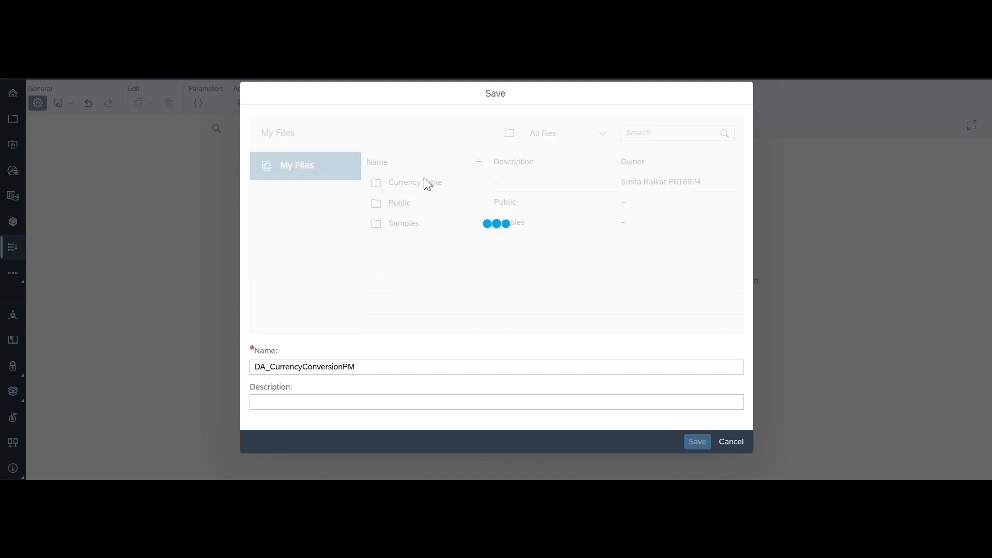
click(696, 443)
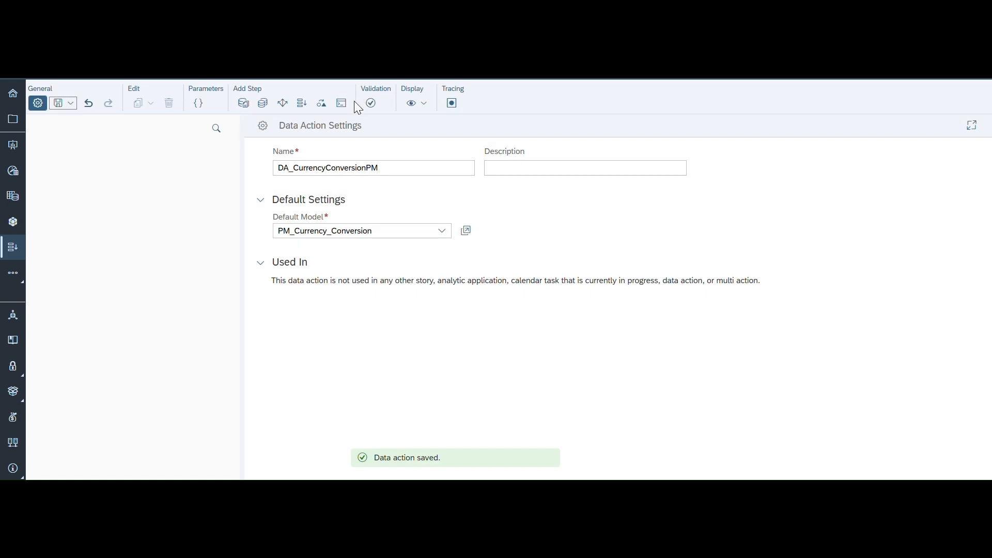
Step: Add a conversion step to the data action with a conversion rule from measure AMT_PL_LC to AMT_PL_GC
click(321, 108)
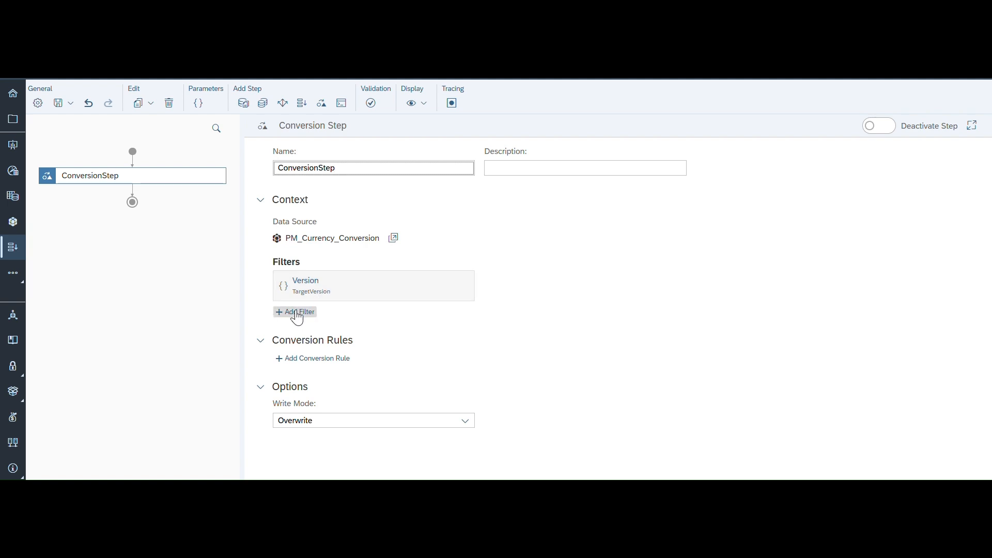
click(316, 358)
scroll(326, 359, down, 1)
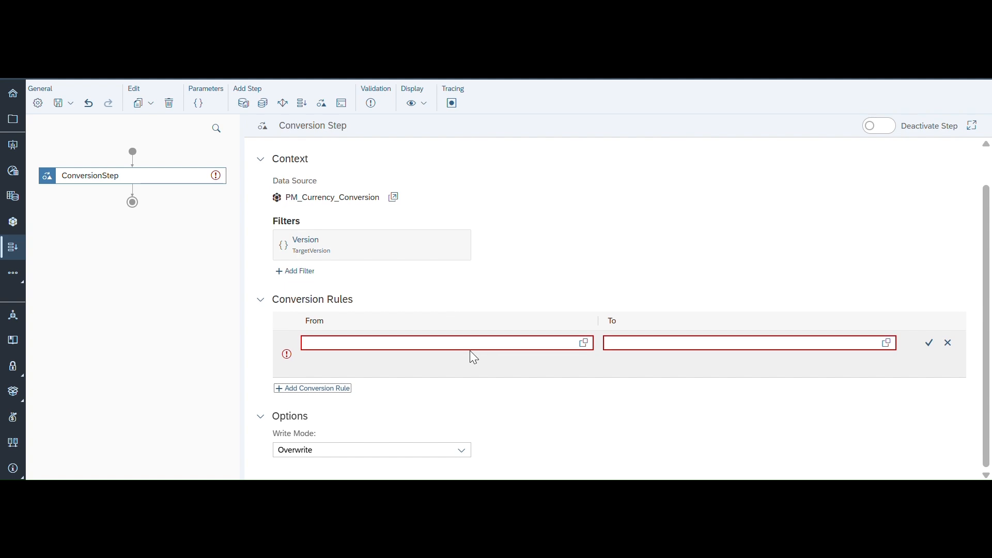
click(585, 344)
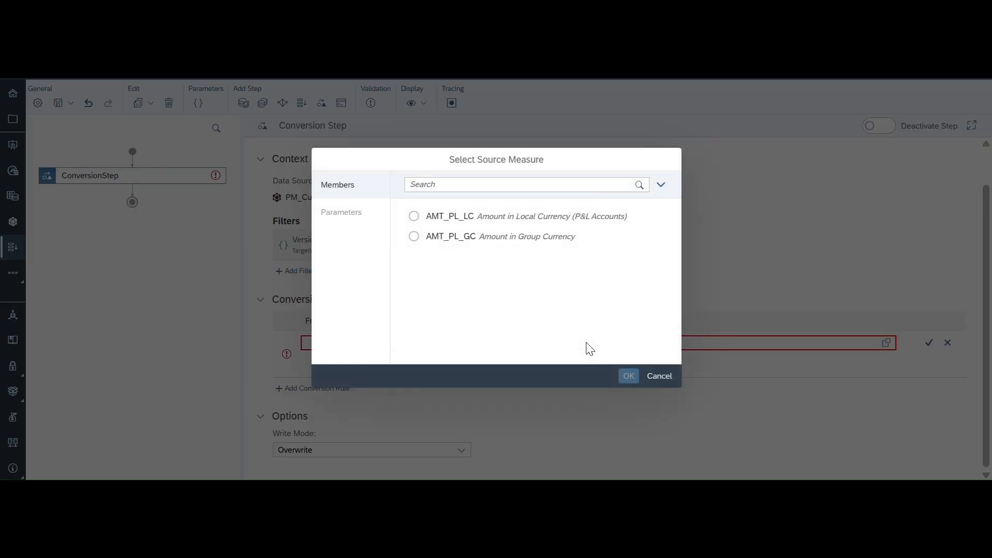
click(413, 217)
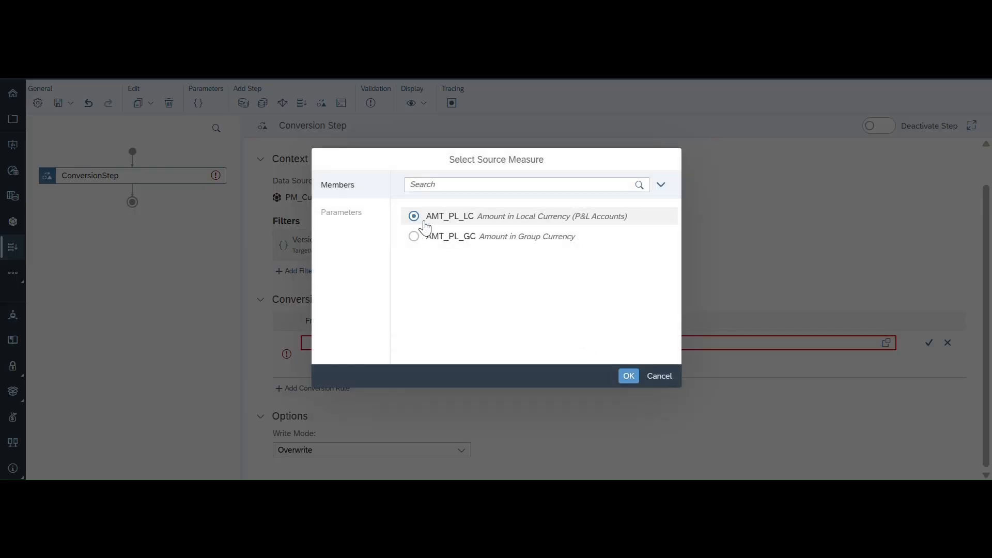
click(628, 377)
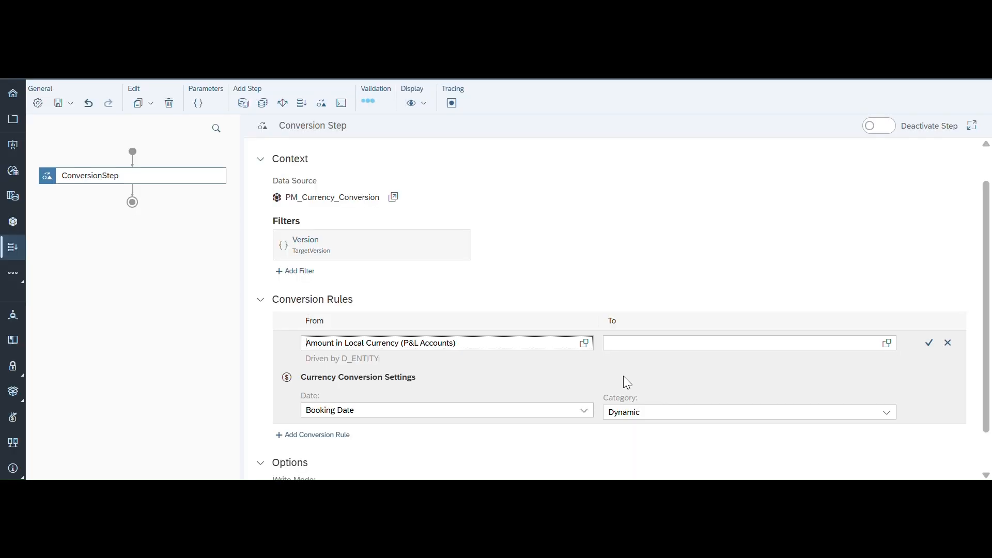
click(886, 343)
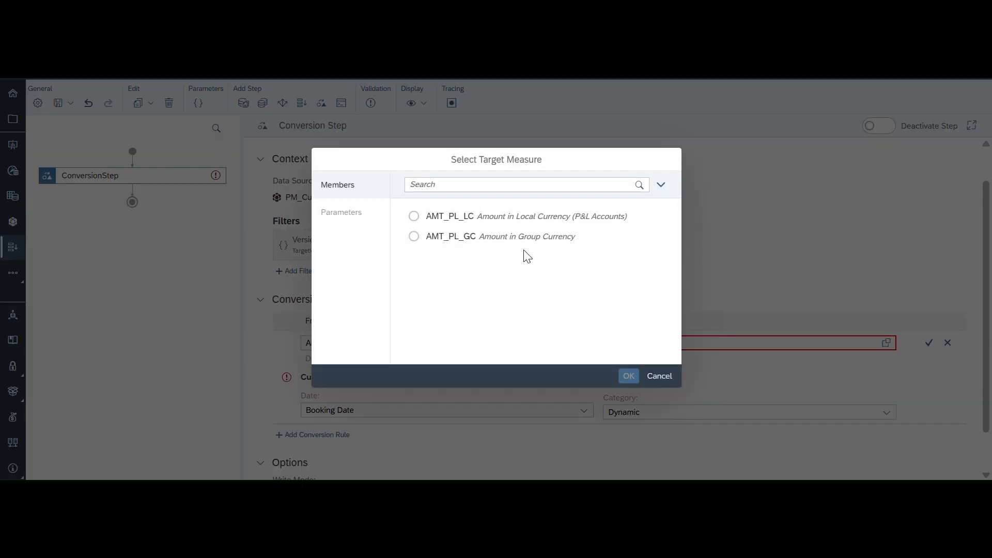
click(413, 238)
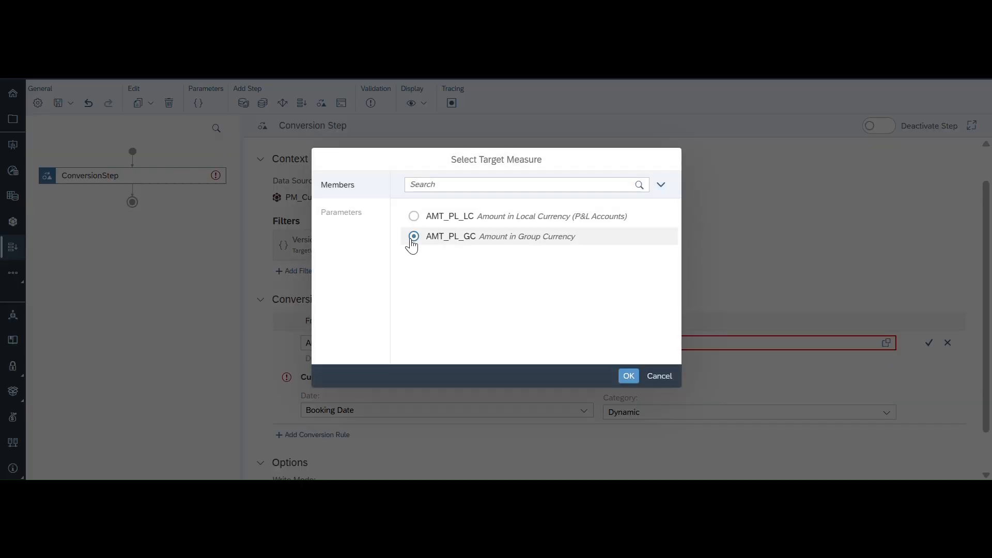
click(629, 376)
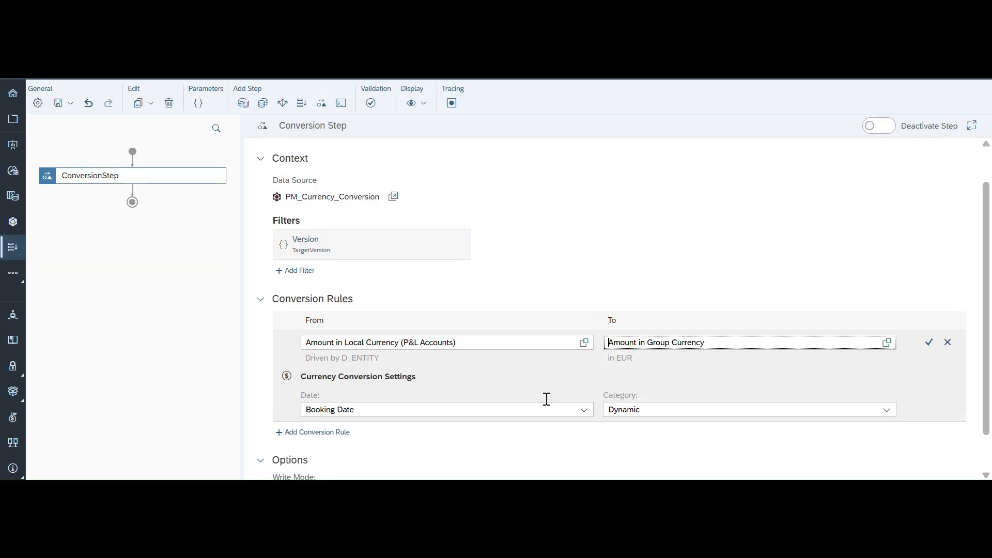
Step: Set the conversion rule's date to Booking Date and its category to Dynamic
scroll(547, 399, down, 2)
click(583, 370)
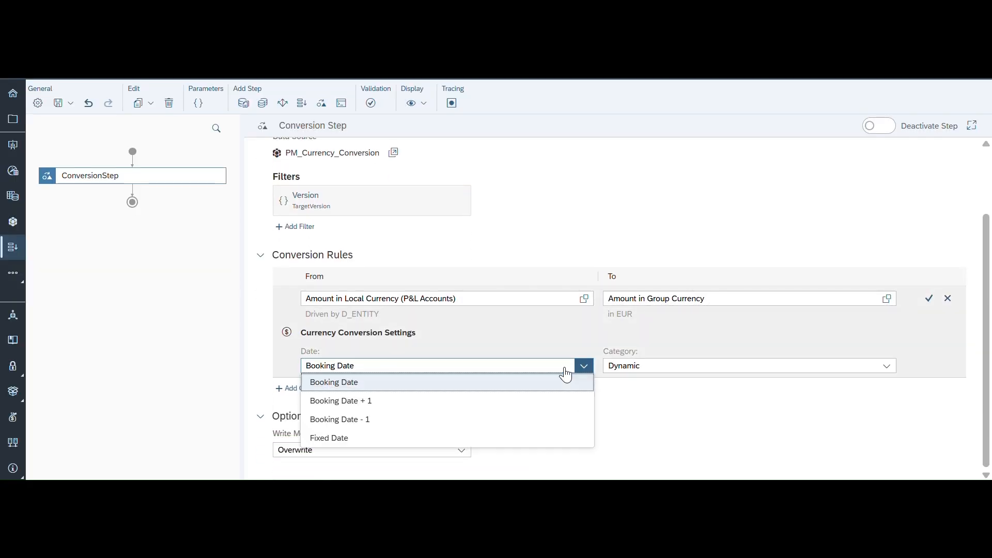
click(415, 385)
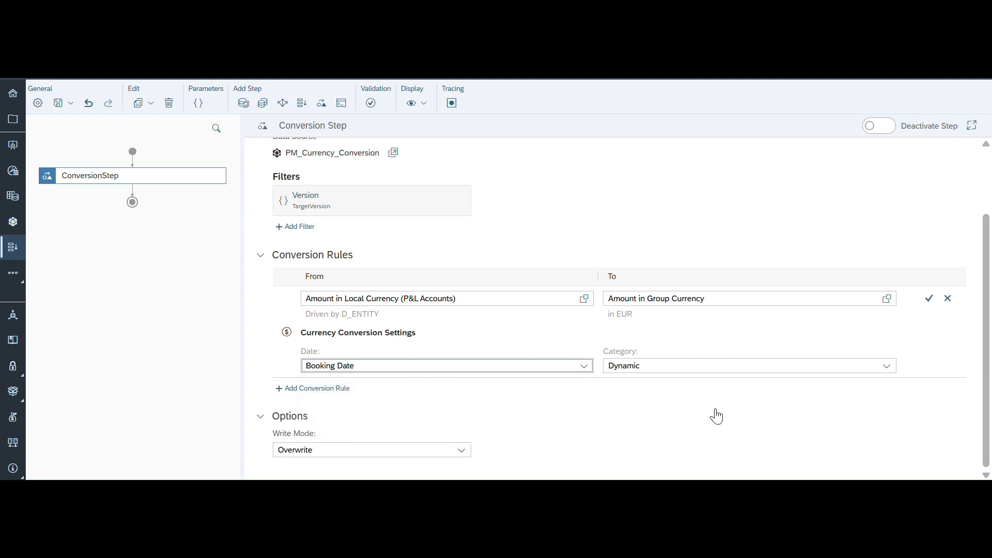
click(888, 368)
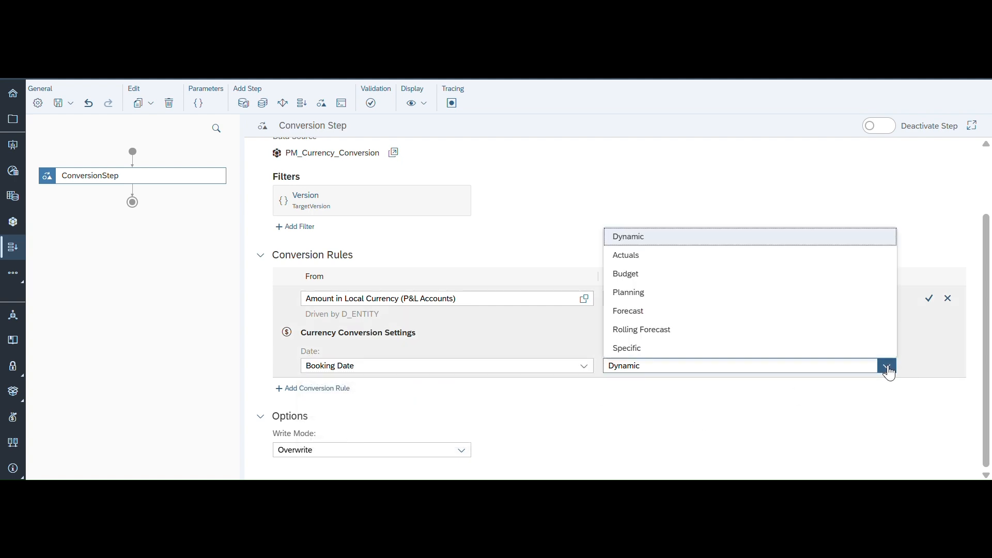
click(640, 239)
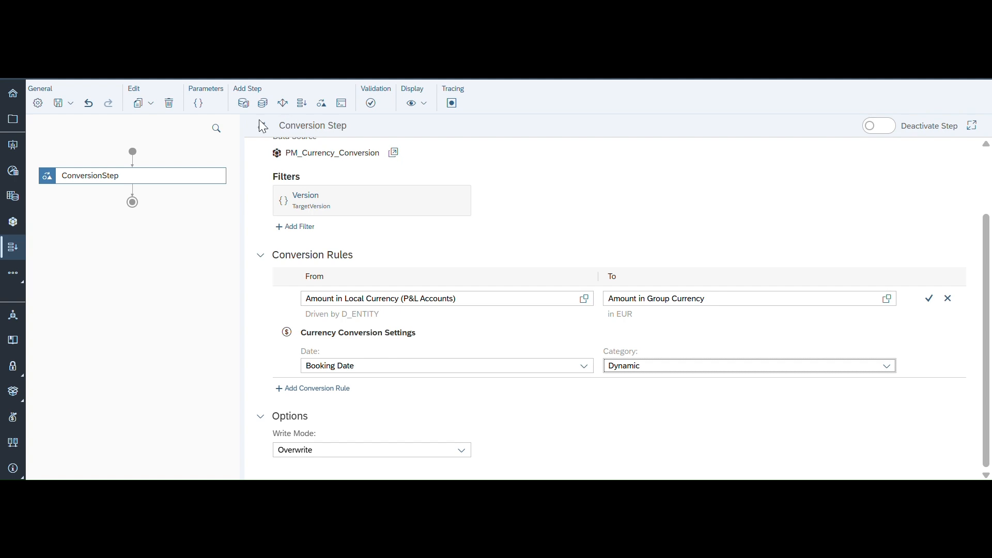
Step: Edit the data action's TargetVersion parameter and set its default member to public.Actual
click(198, 103)
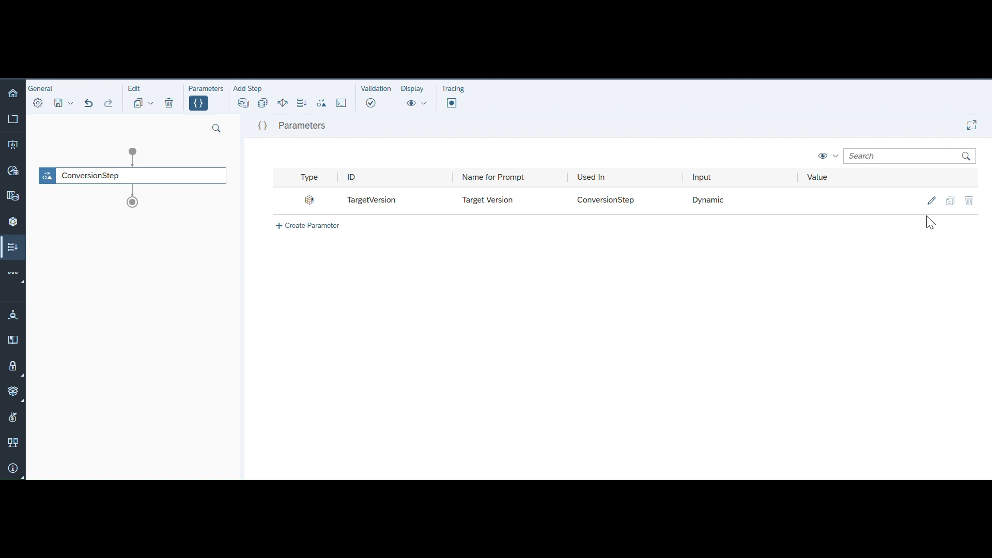
click(931, 201)
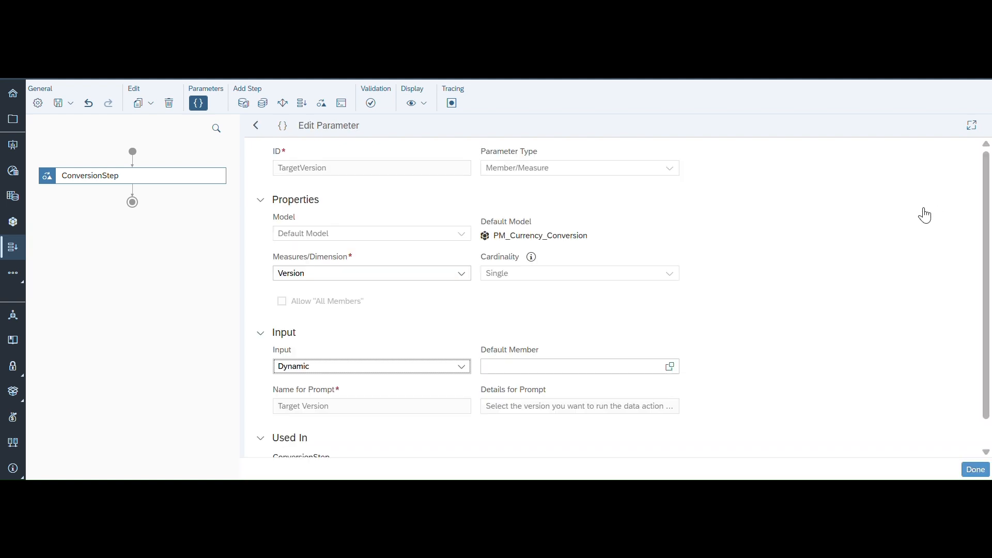
scroll(621, 327, down, 2)
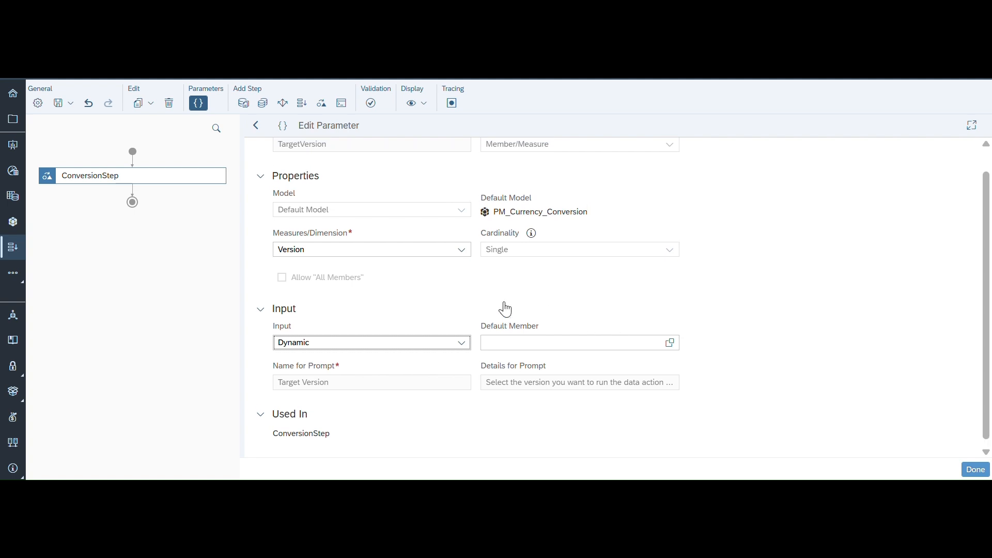
scroll(506, 308, up, 2)
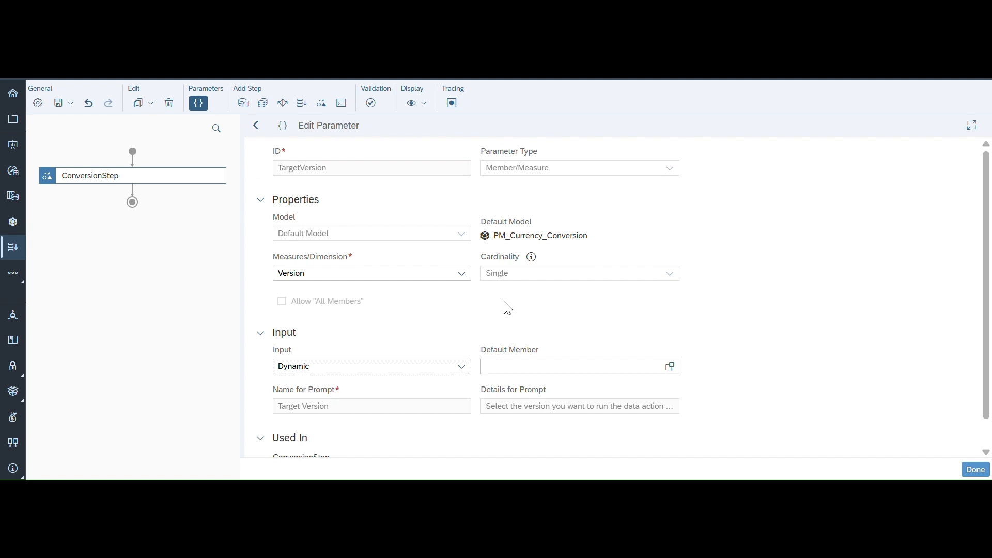
click(670, 366)
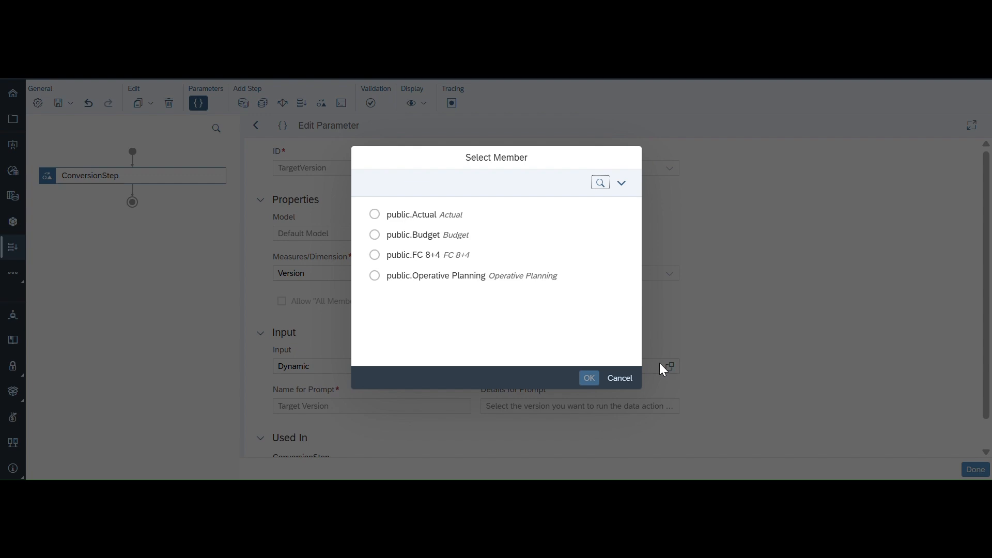
click(375, 214)
click(589, 378)
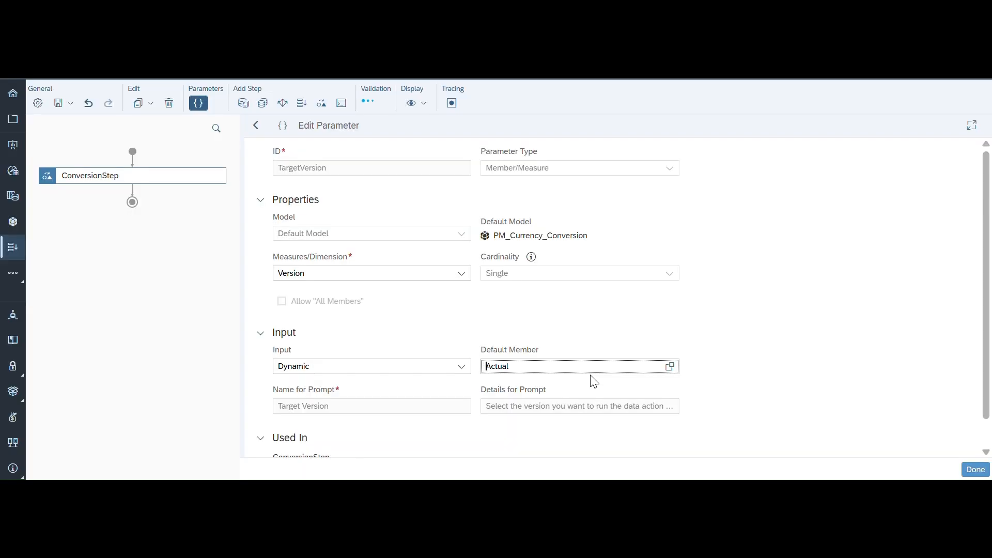
Step: Finish editing the TargetVersion parameter and save the data action
click(980, 475)
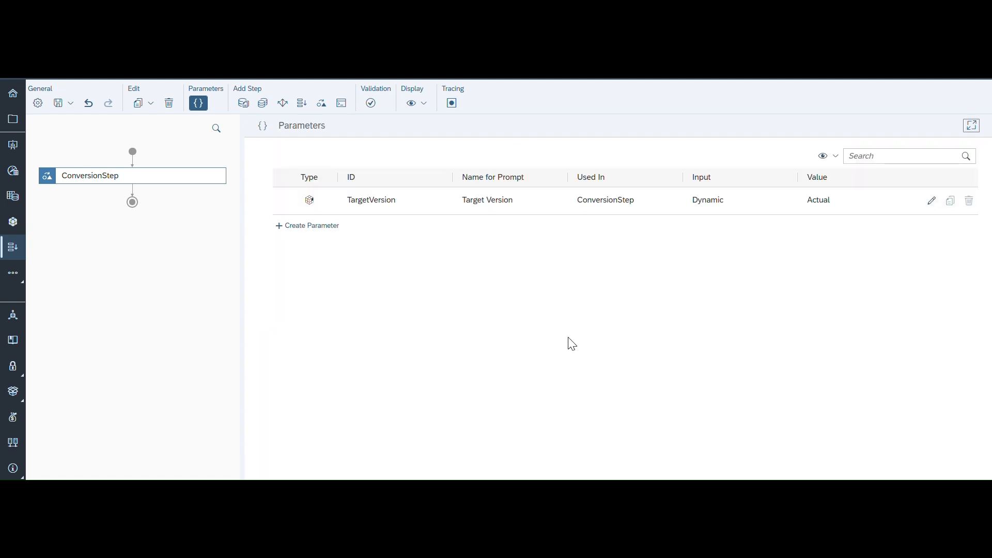
click(70, 104)
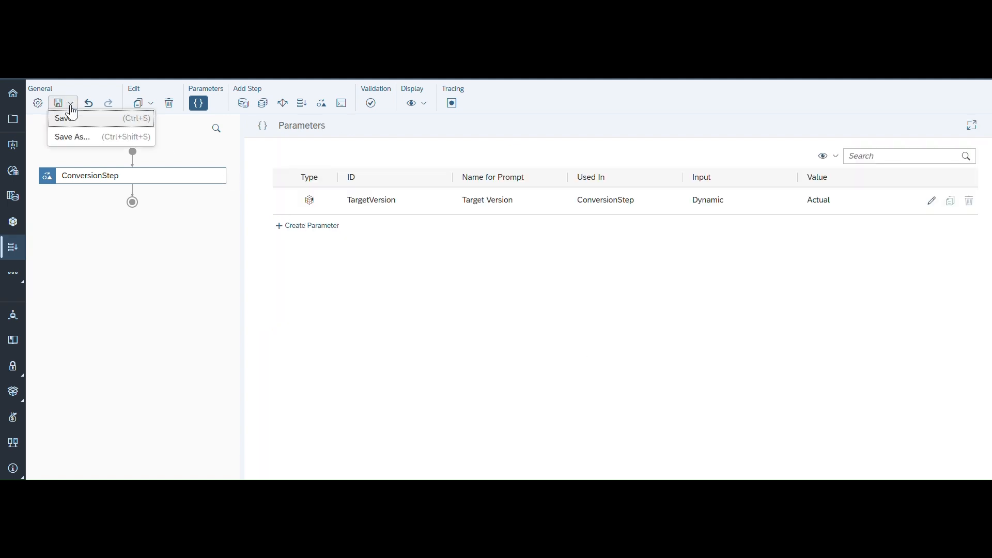
click(72, 119)
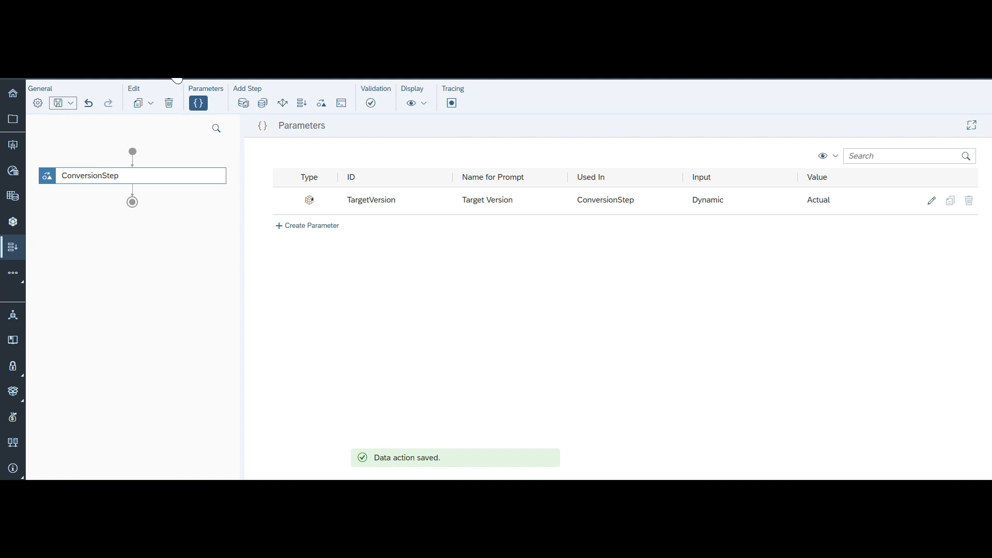
Step: Set the write mode of ConversionStep to Append and save the data action
click(179, 182)
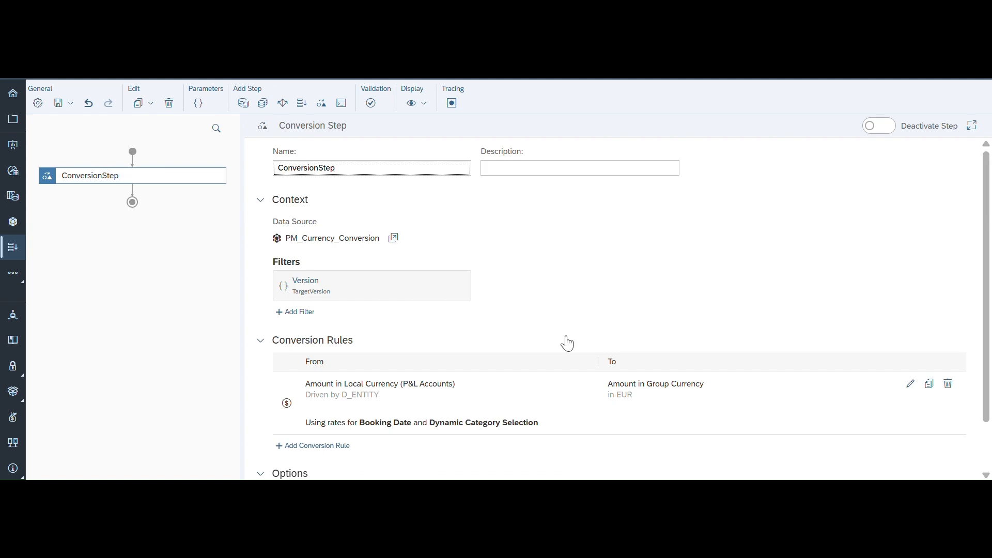
scroll(567, 342, down, 1)
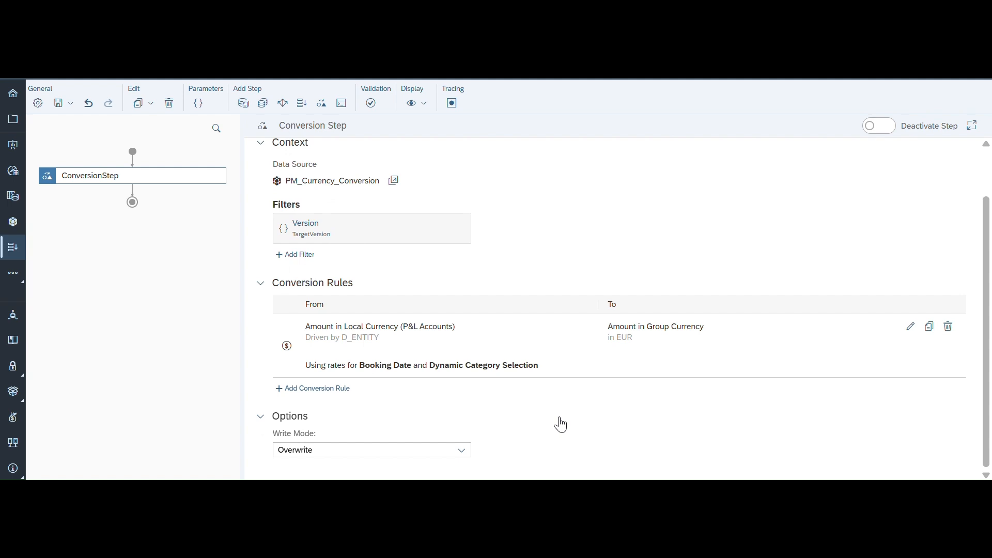
click(461, 452)
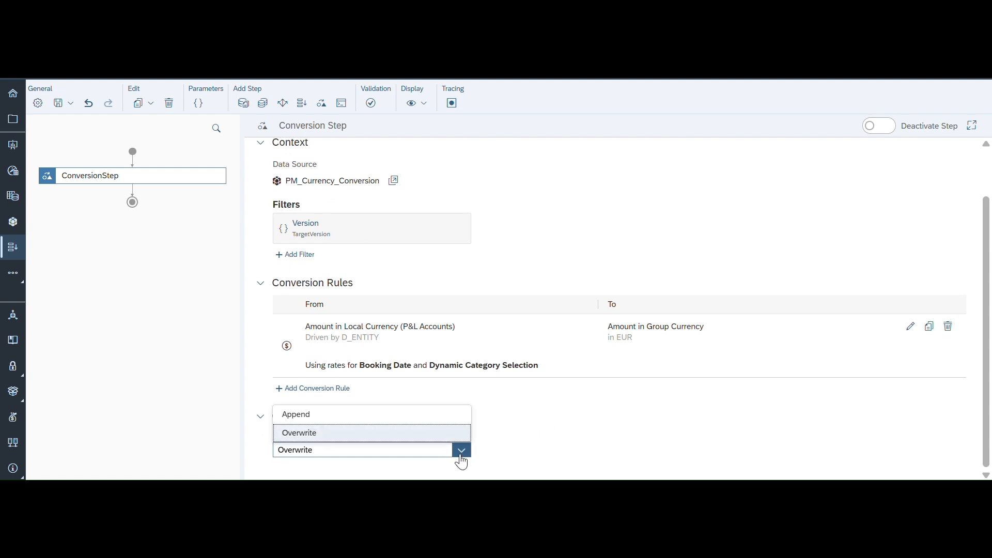
click(406, 419)
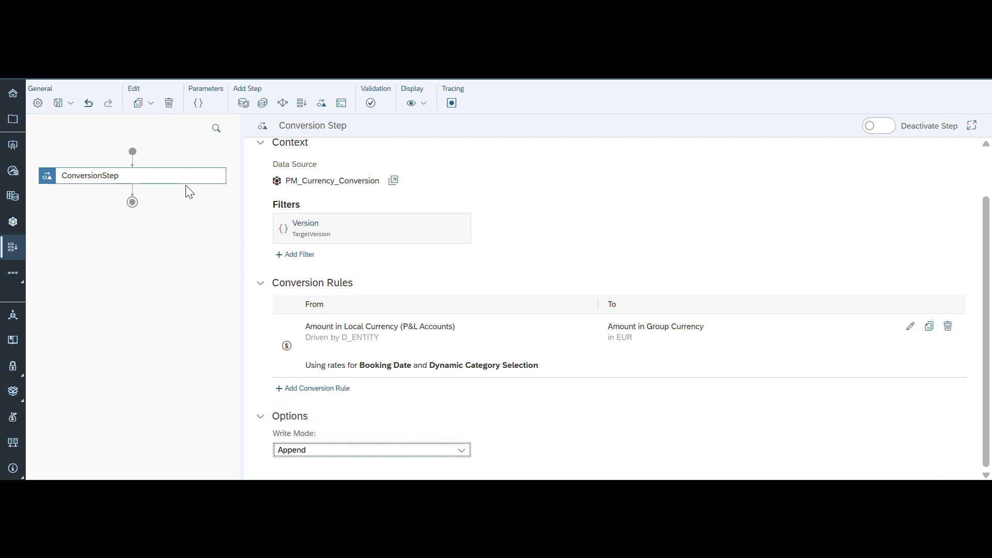
click(73, 106)
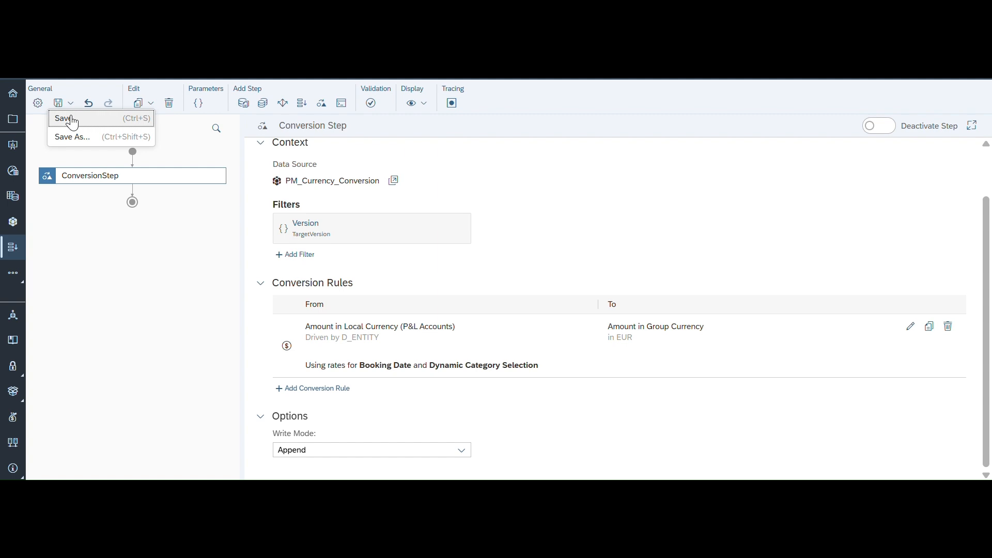
click(71, 116)
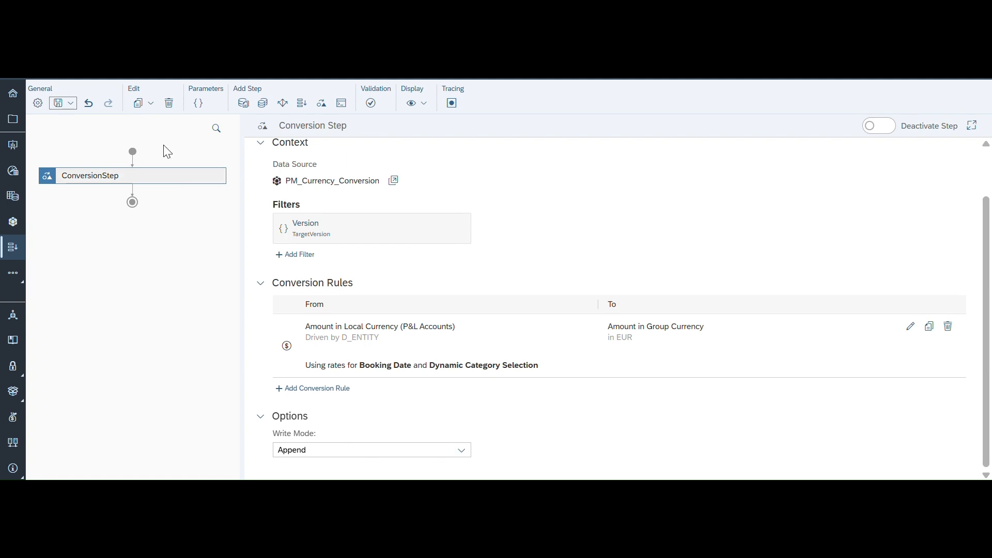
click(71, 103)
click(70, 118)
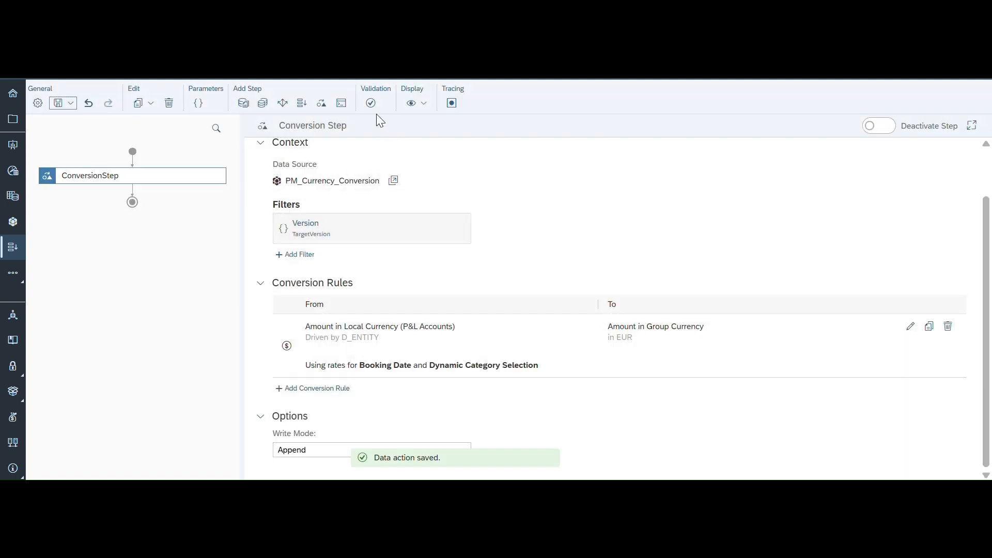
Step: Close the data action, open Planning Currency Story Demo in edit mode and hide its filters
click(342, 78)
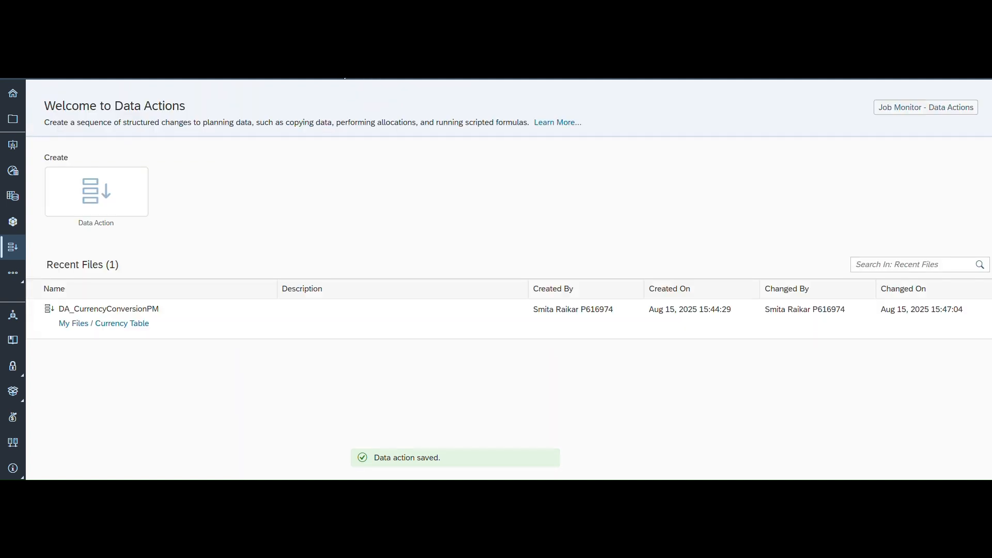
click(13, 145)
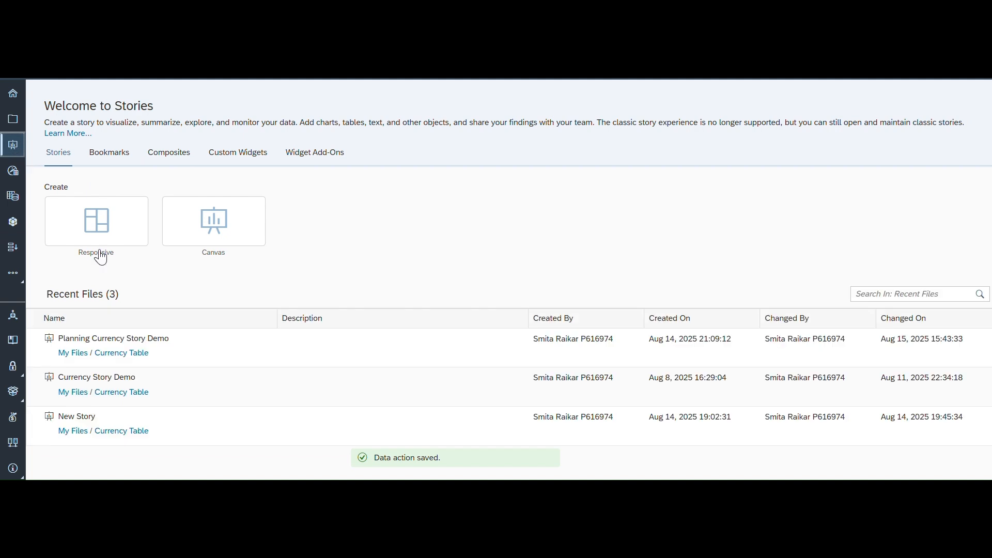
click(148, 337)
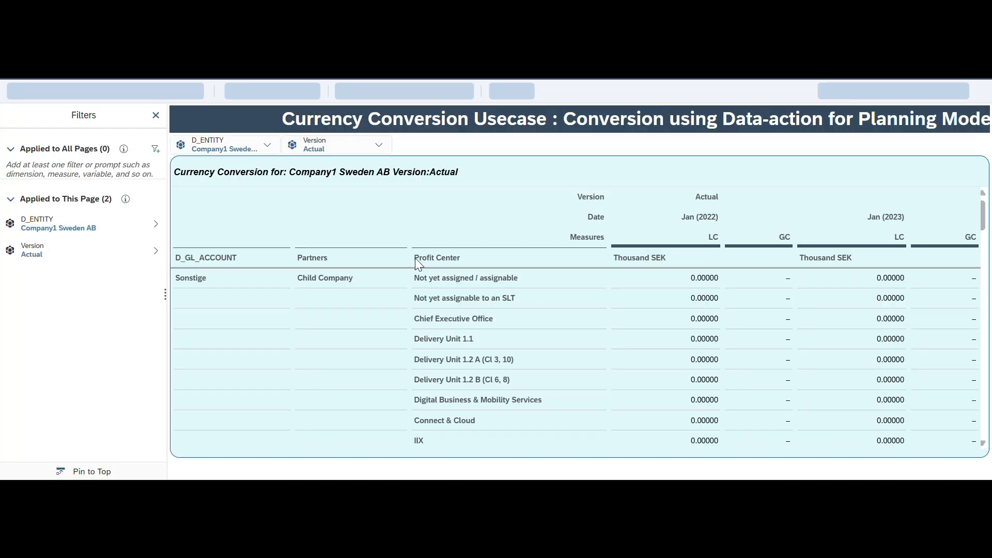
click(940, 98)
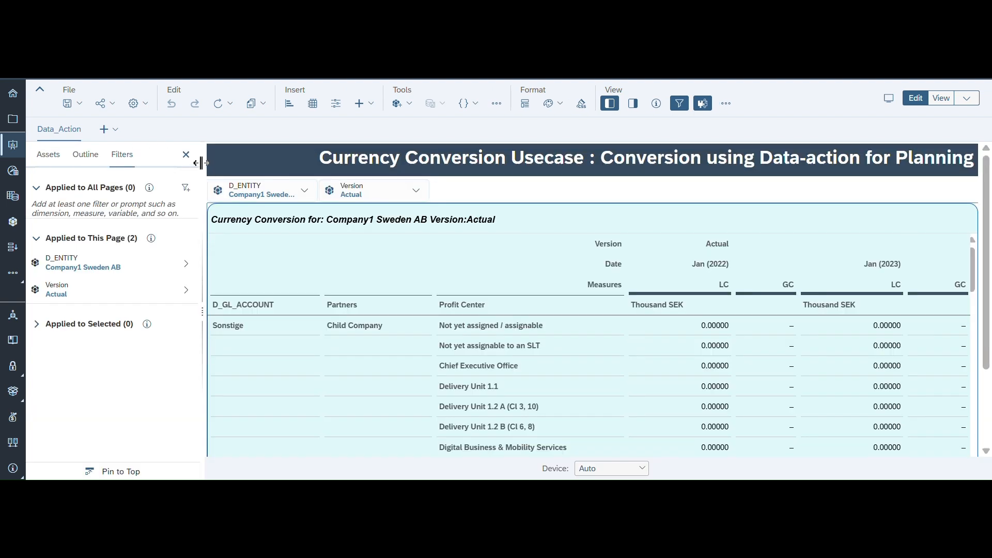
click(186, 154)
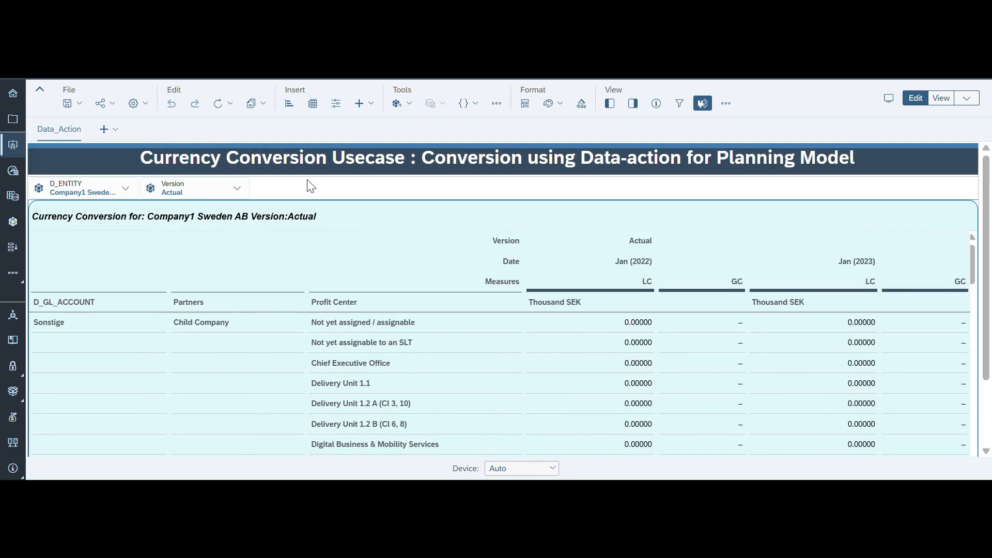
Step: Insert a data action starter labelled Convert Lc to GC and assign it the data action DA_CurrencyConversionPM
click(375, 108)
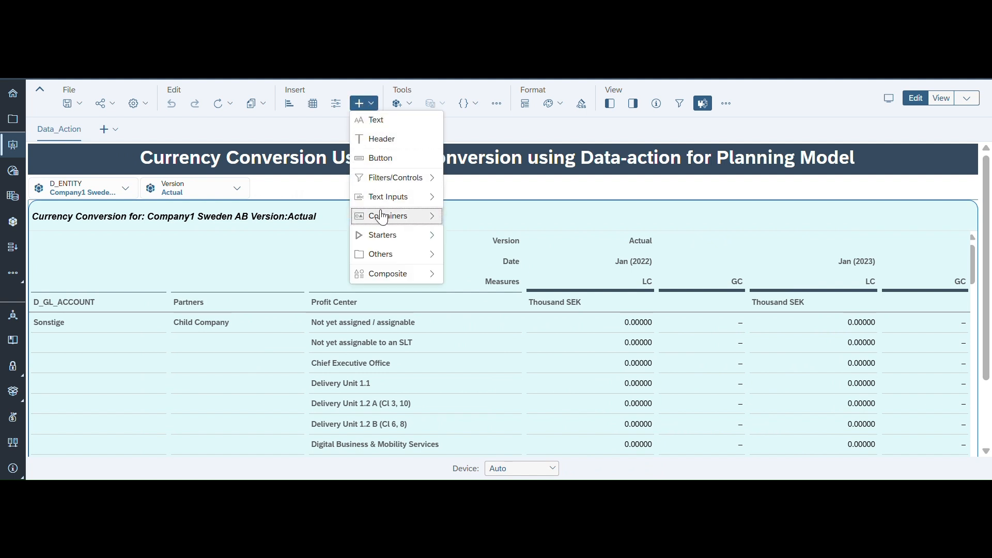
mouse_move(384, 237)
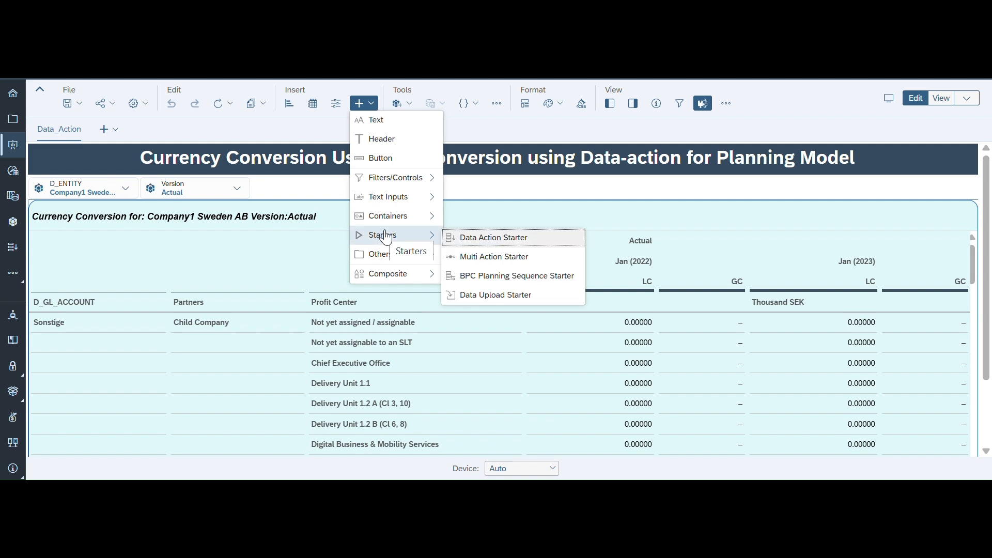
click(478, 238)
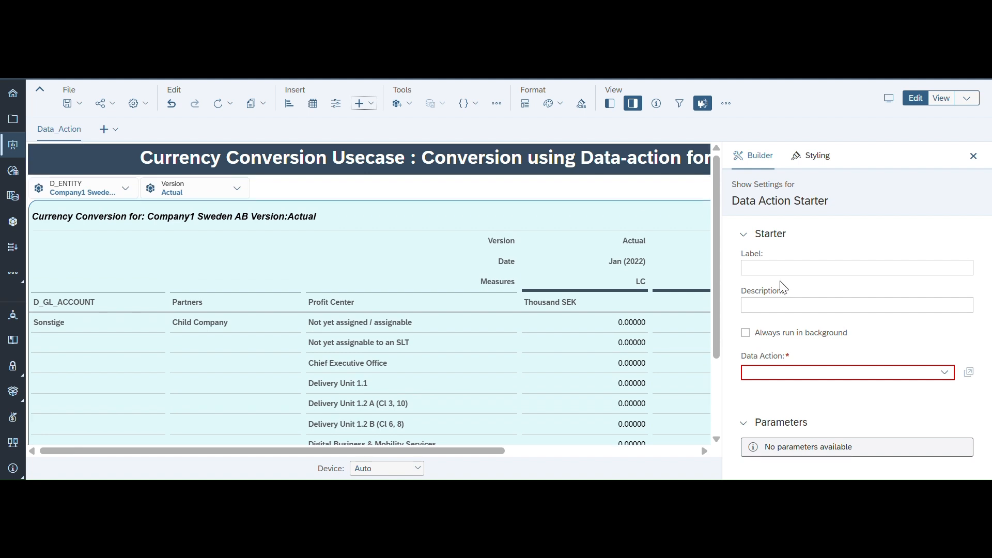
click(763, 268)
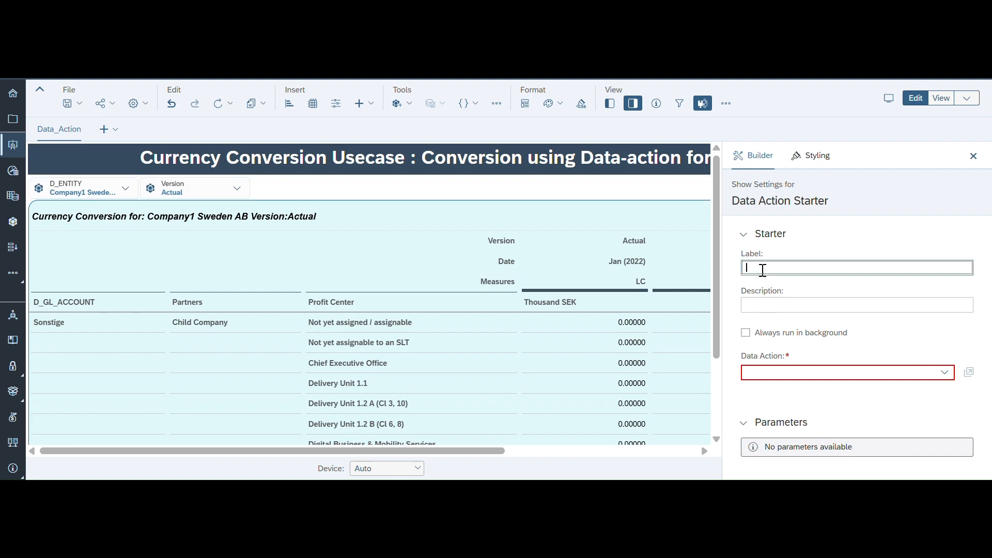
text(Com)
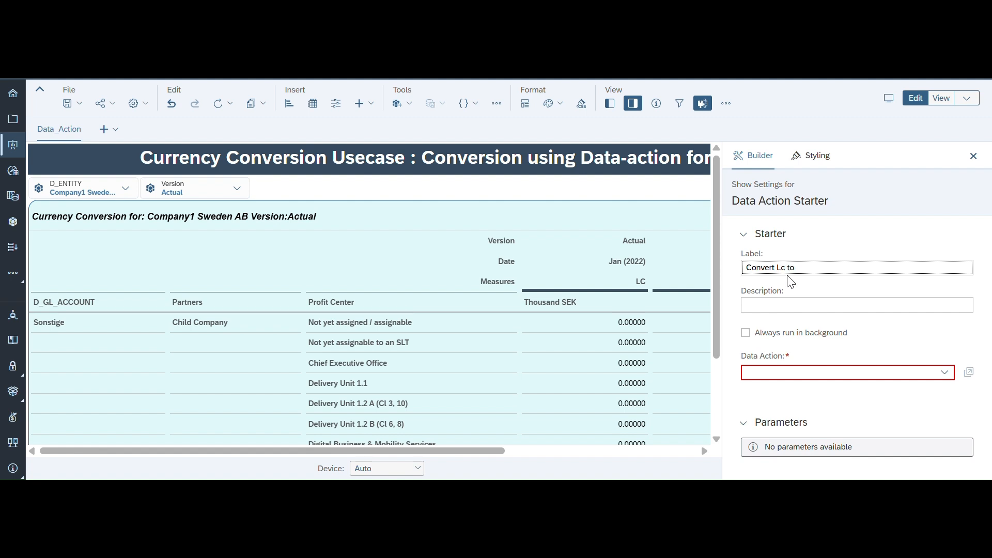
click(946, 372)
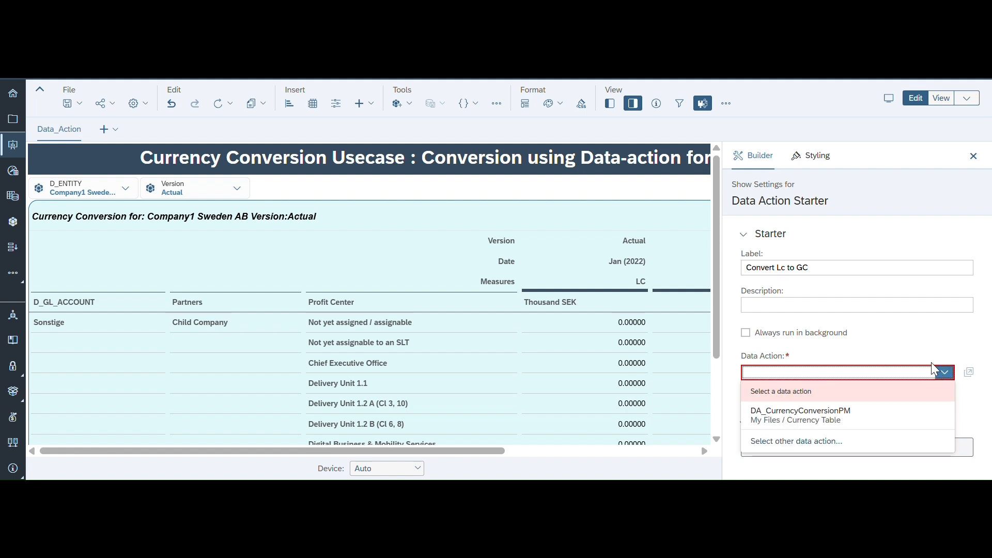
click(828, 417)
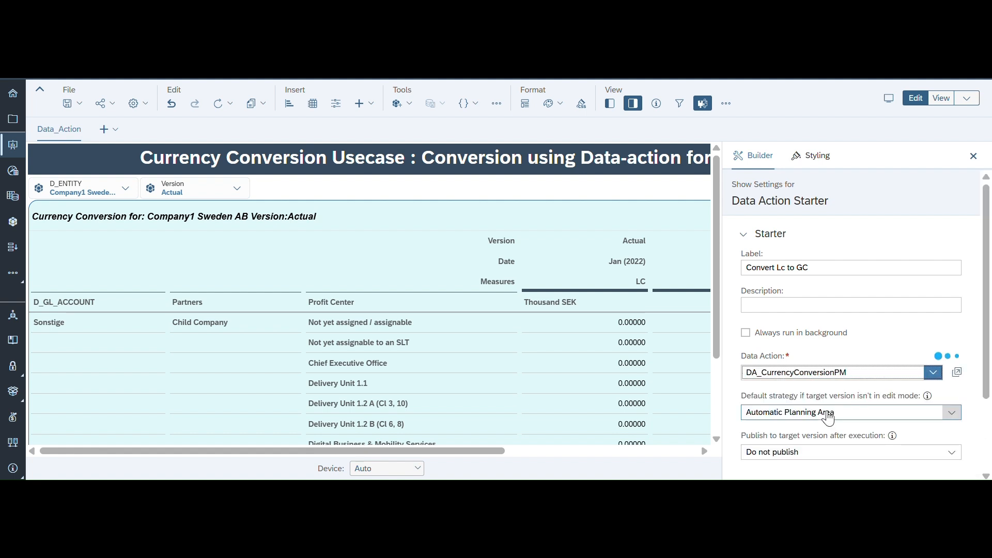
Step: Set the starter's default strategy to All Version Data and keep its publishing option on Do not publish
scroll(828, 416, down, 2)
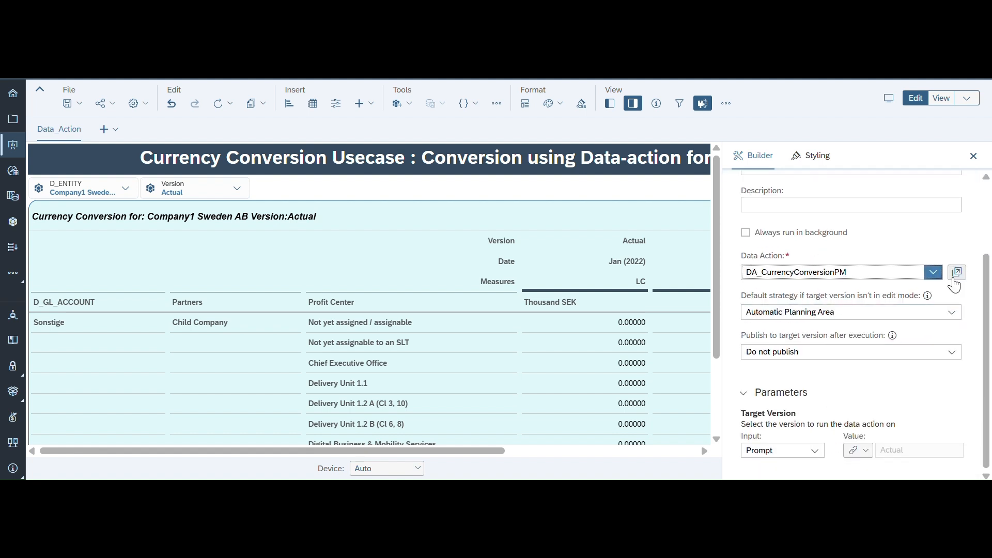
click(954, 317)
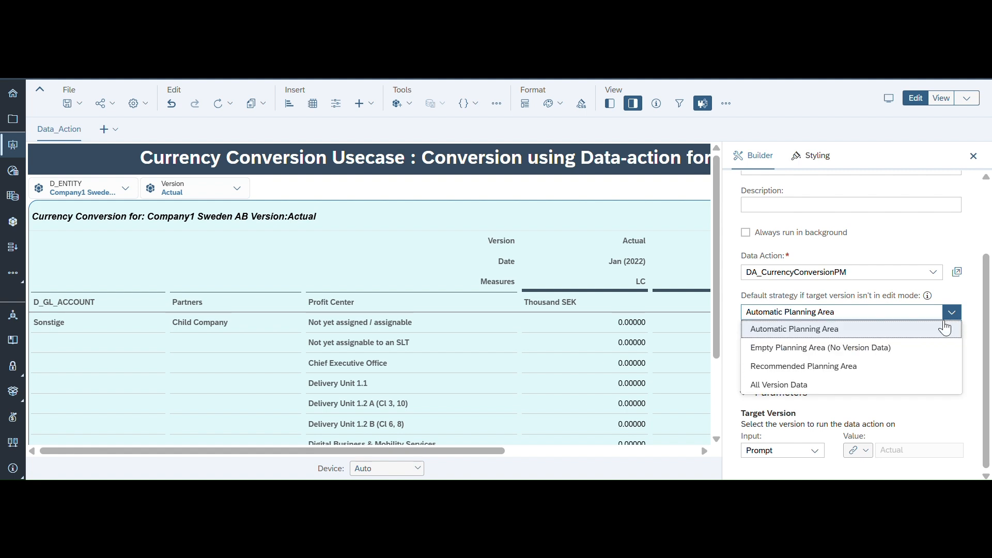
click(824, 392)
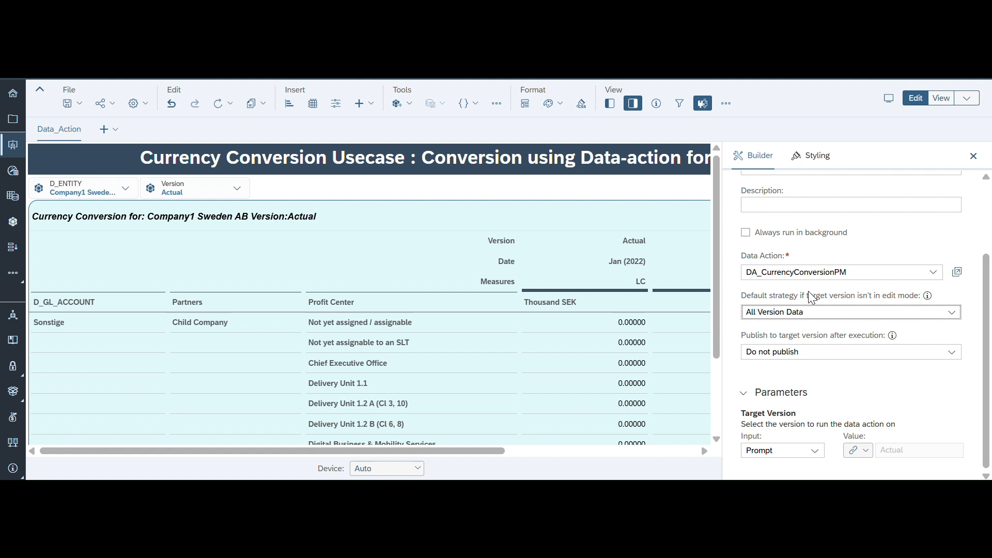
click(951, 353)
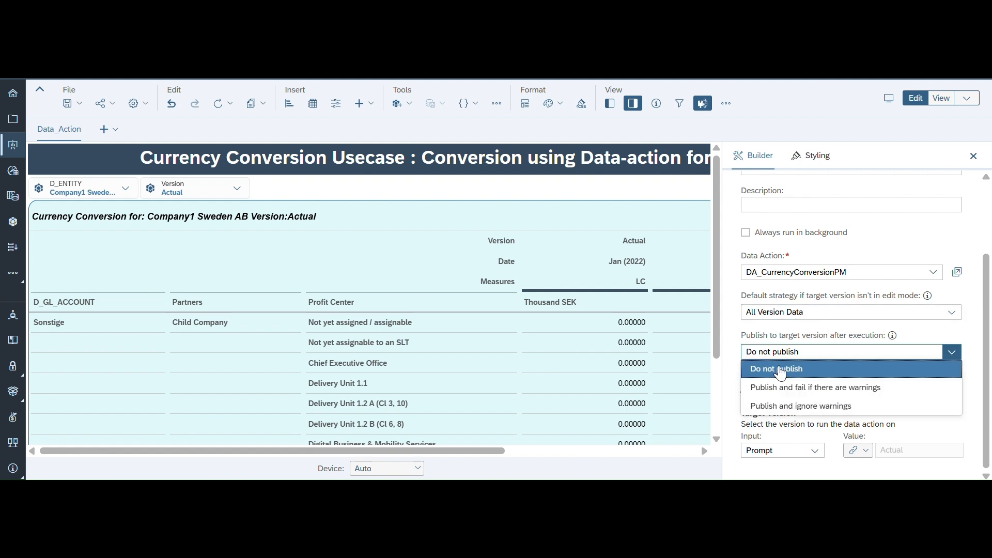
click(780, 370)
click(954, 353)
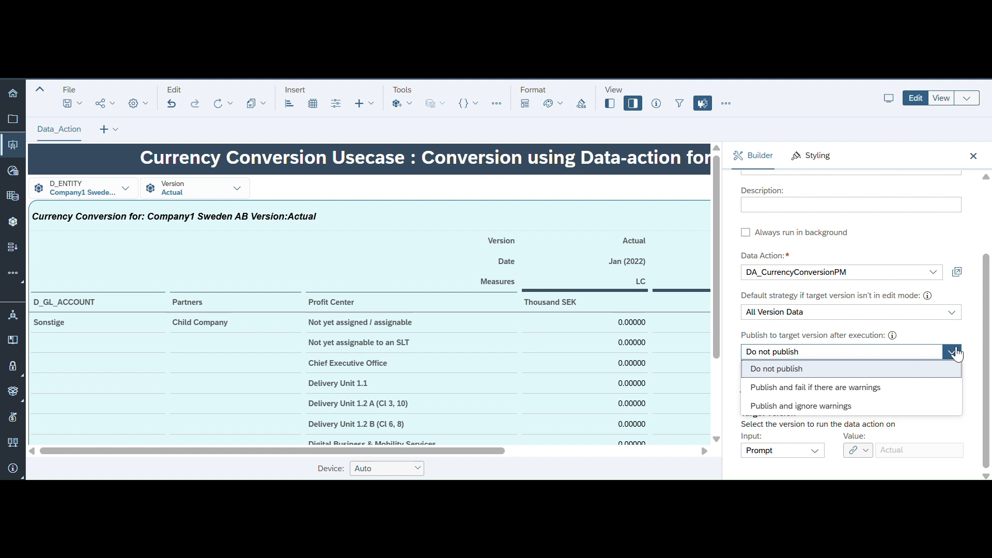
click(958, 353)
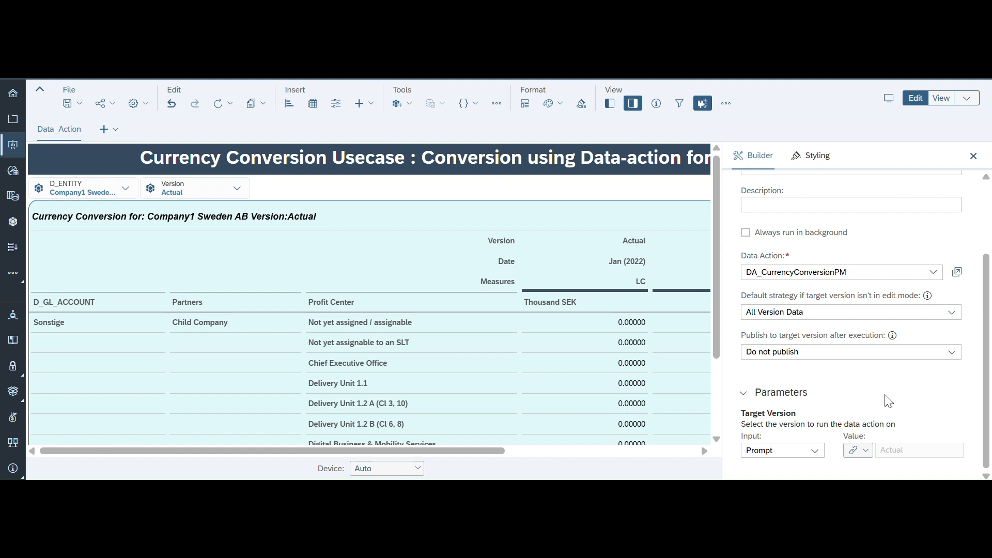
Step: Save the story with the new starter and close the starter's settings
scroll(888, 401, up, 5)
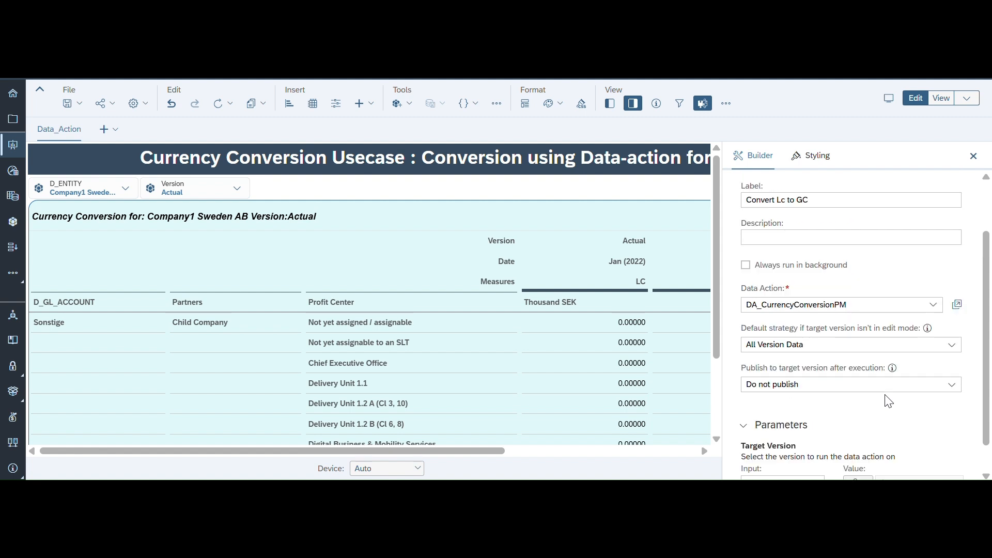
click(78, 104)
click(72, 120)
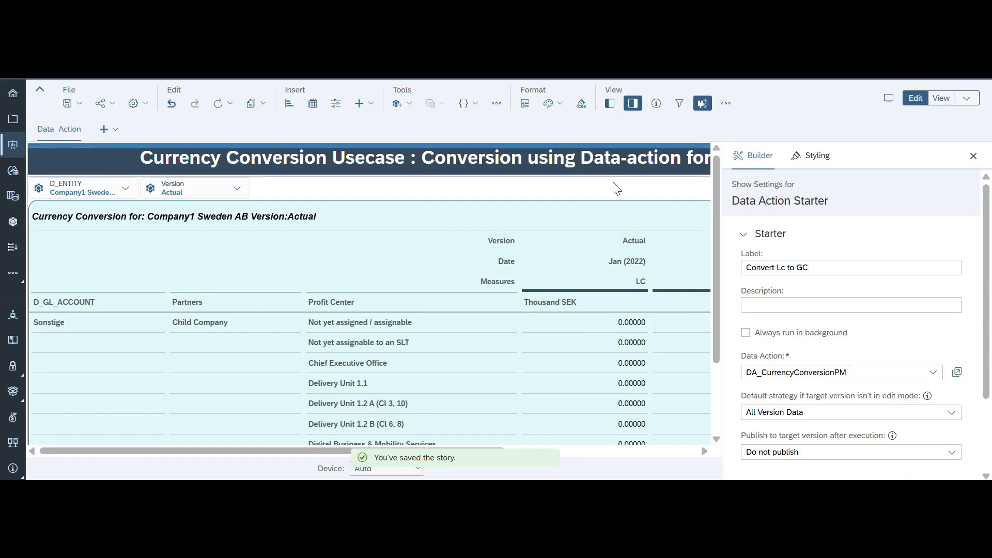
click(974, 156)
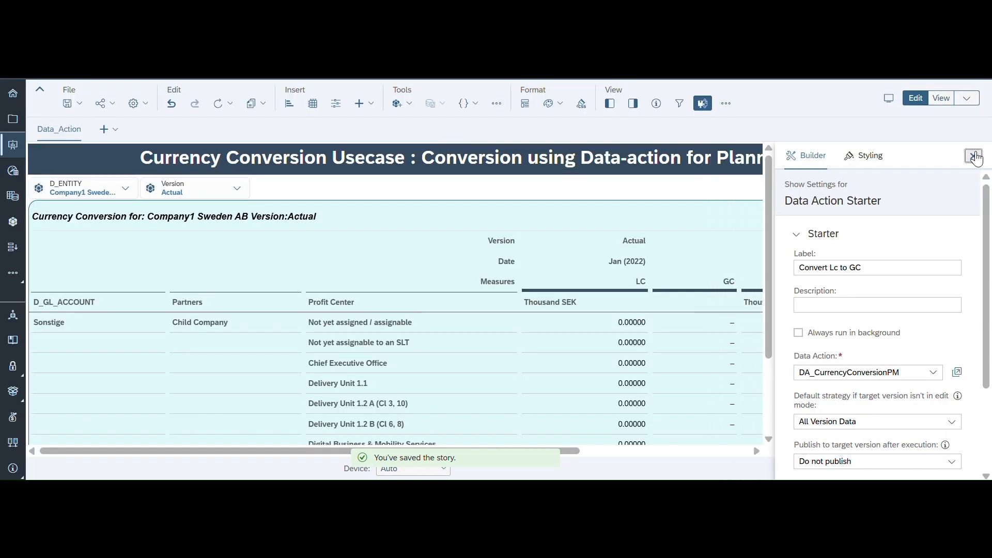
scroll(711, 360, down, 1)
scroll(711, 359, down, 2)
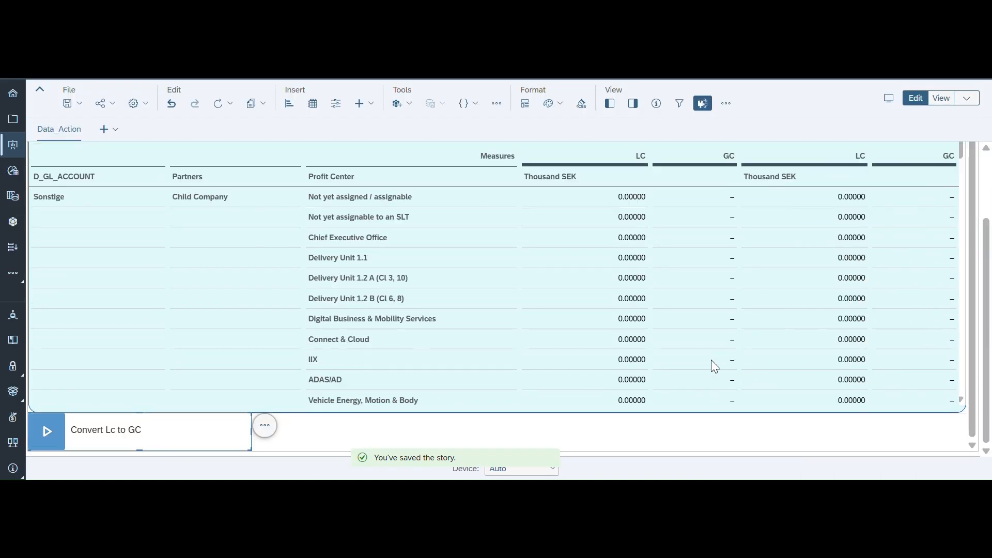
drag(237, 450, 235, 450)
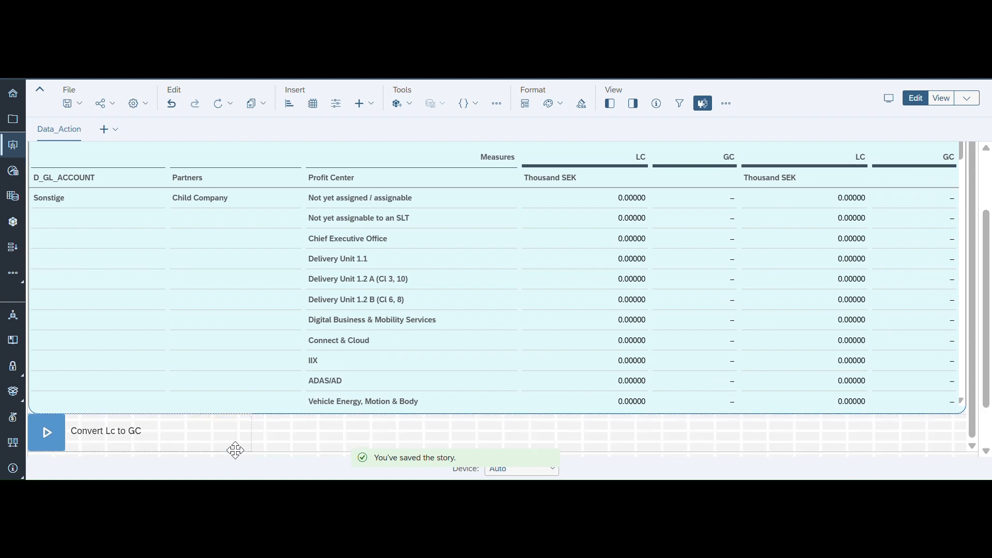
scroll(335, 345, up, 1)
scroll(366, 264, down, 15)
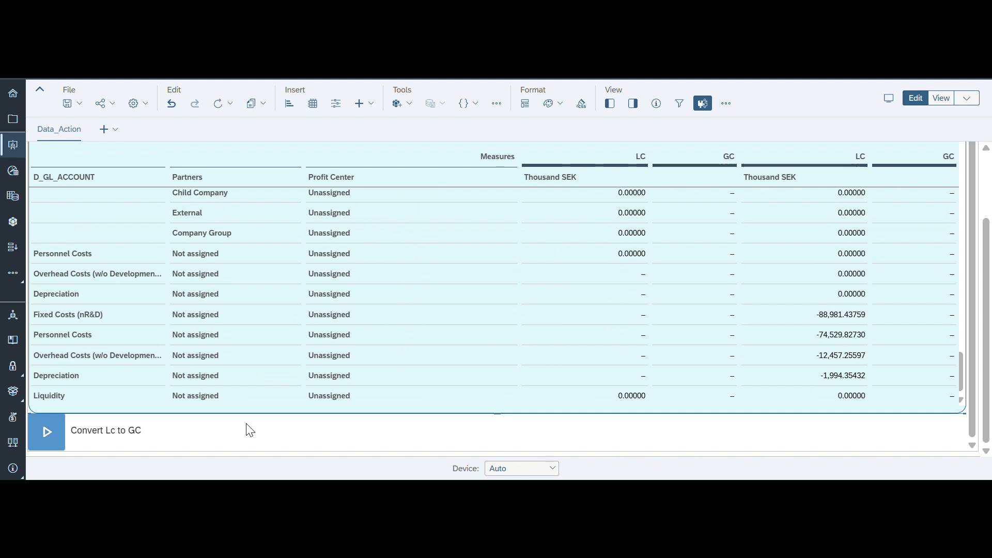
click(191, 436)
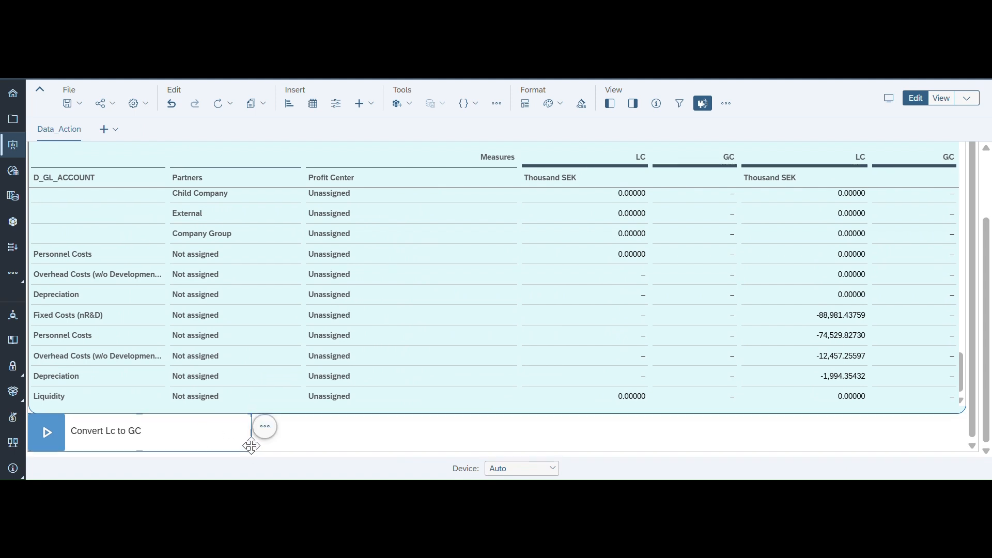
click(385, 313)
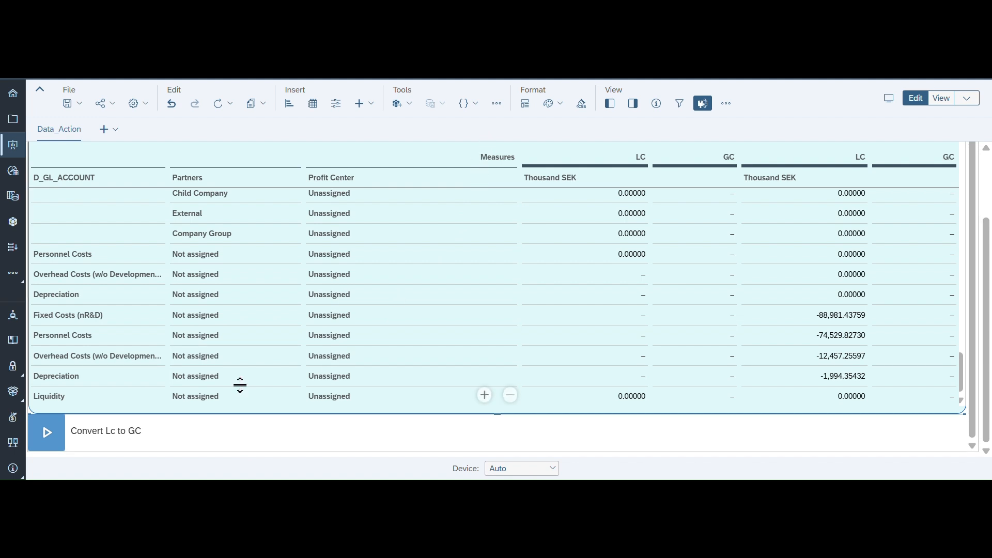
click(213, 437)
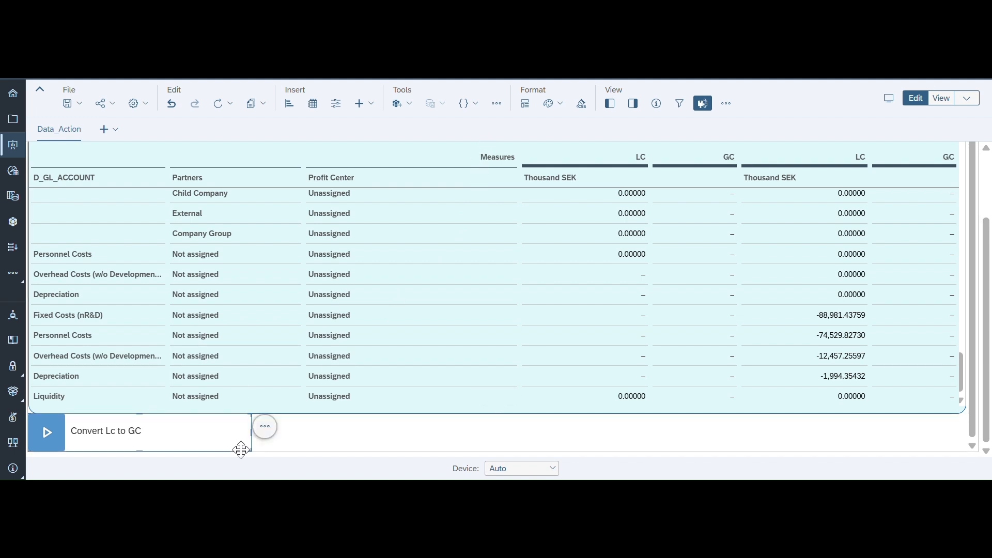
drag(239, 450, 240, 450)
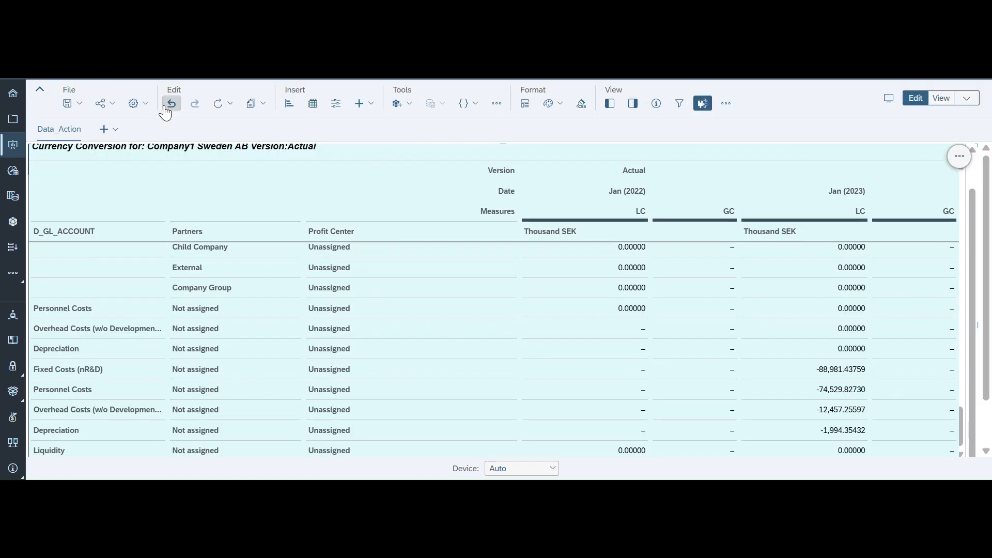
click(171, 104)
scroll(363, 381, up, 2)
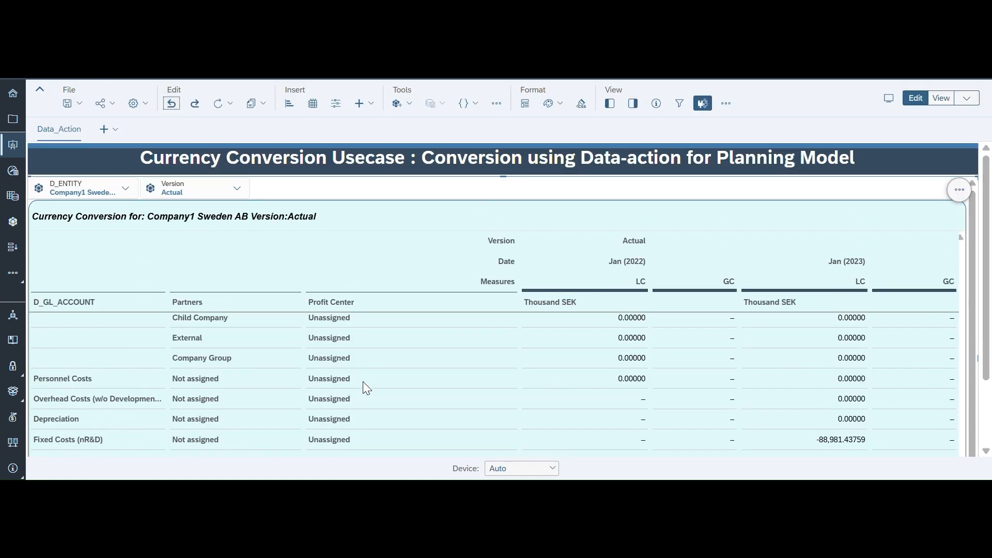
Step: Show the story outline and select DataActionStarter_1 under FlowLayoutPanel_2
click(610, 103)
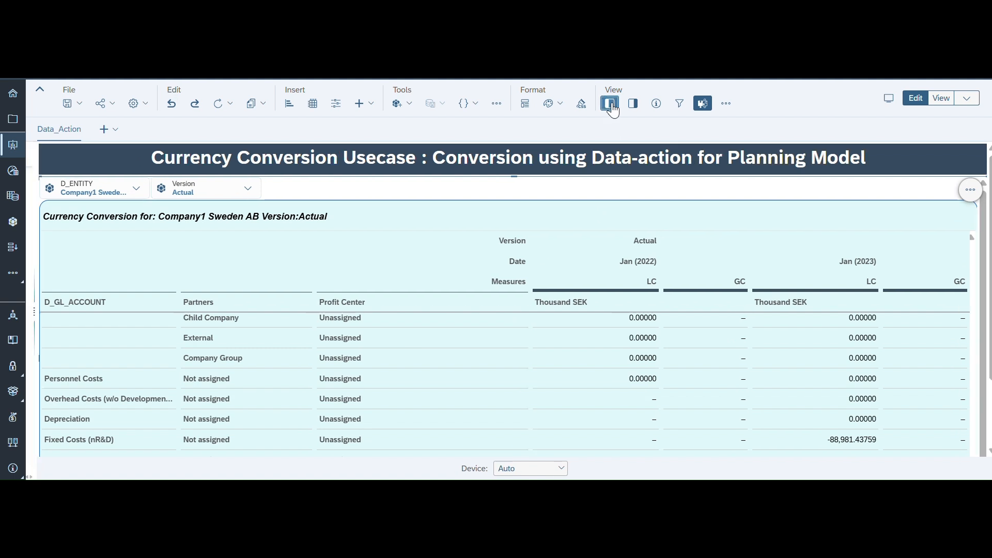
click(88, 157)
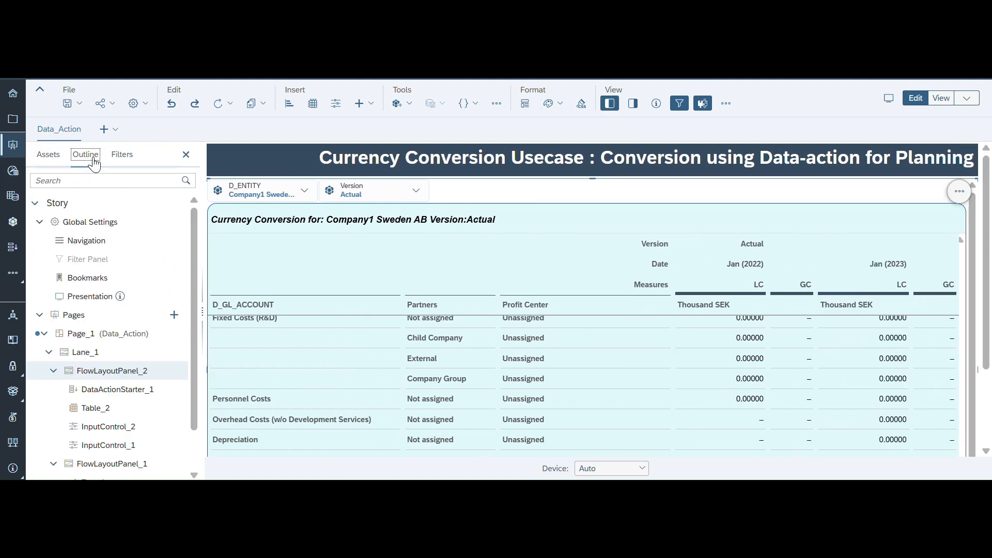
scroll(116, 429, down, 1)
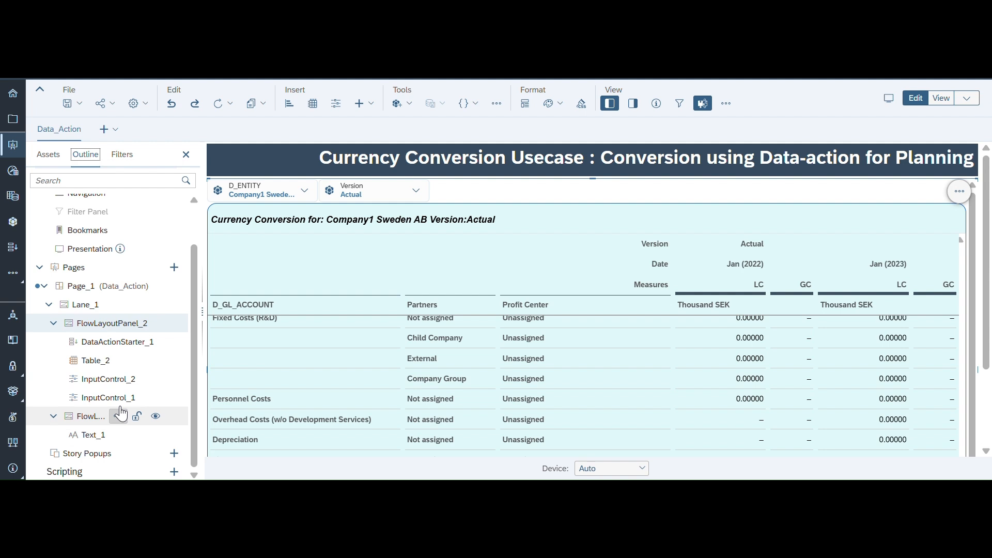
click(95, 347)
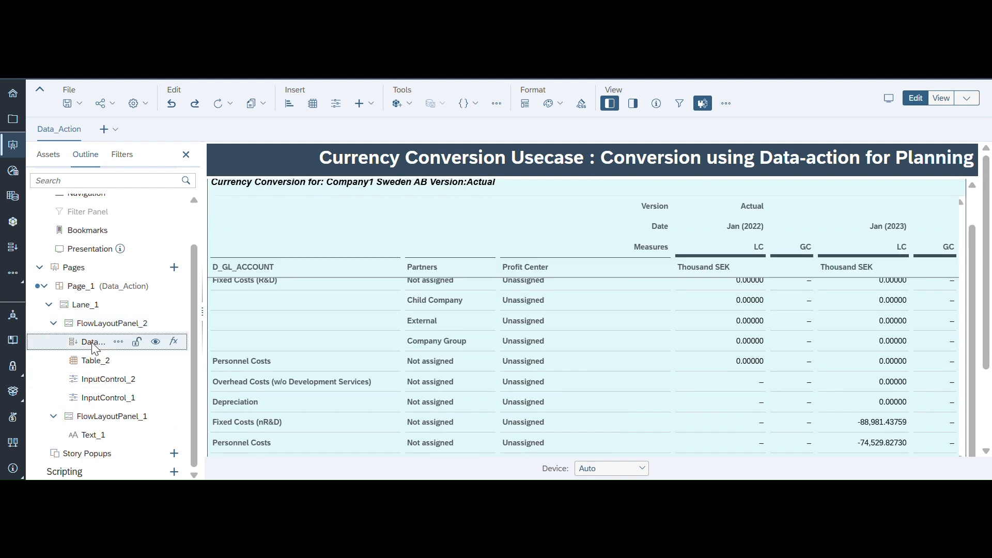
Step: Examine the data action starter's styling options, including size and position, border, starter button and font
click(634, 105)
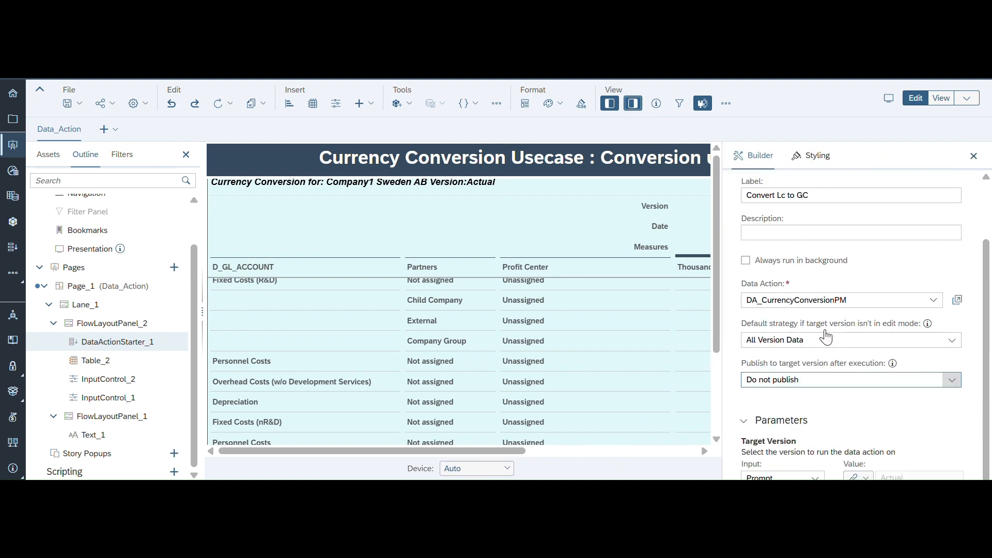
click(807, 151)
click(861, 384)
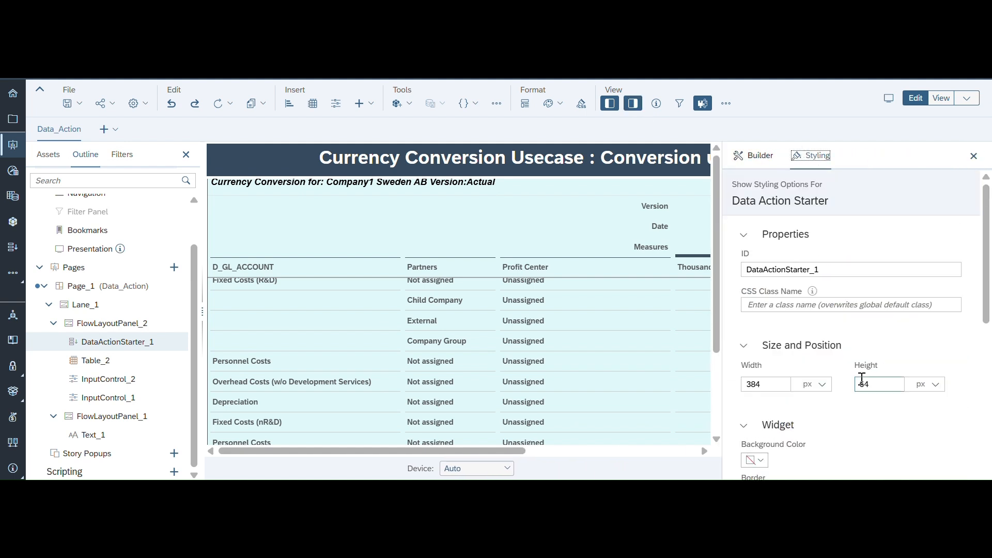
scroll(861, 385, down, 3)
click(861, 380)
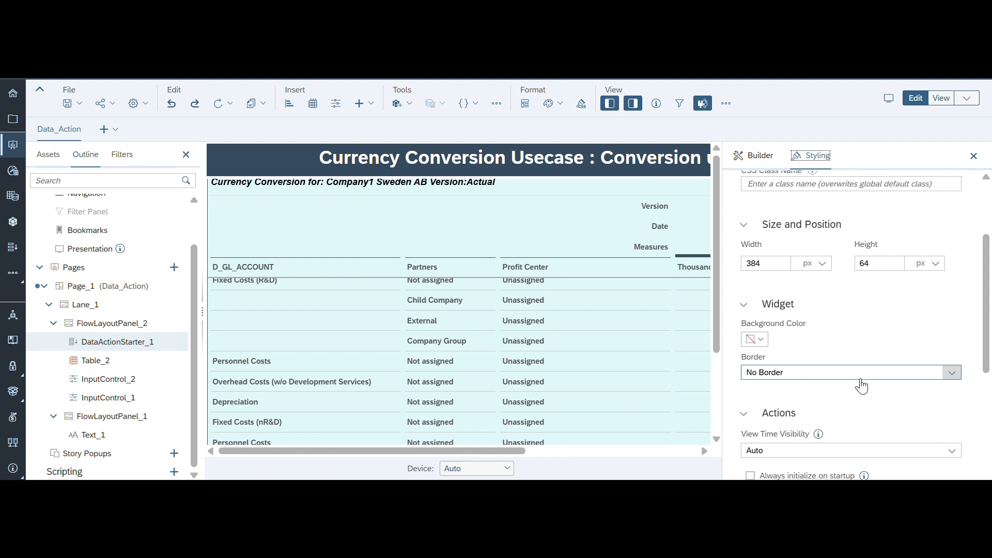
scroll(861, 385, down, 6)
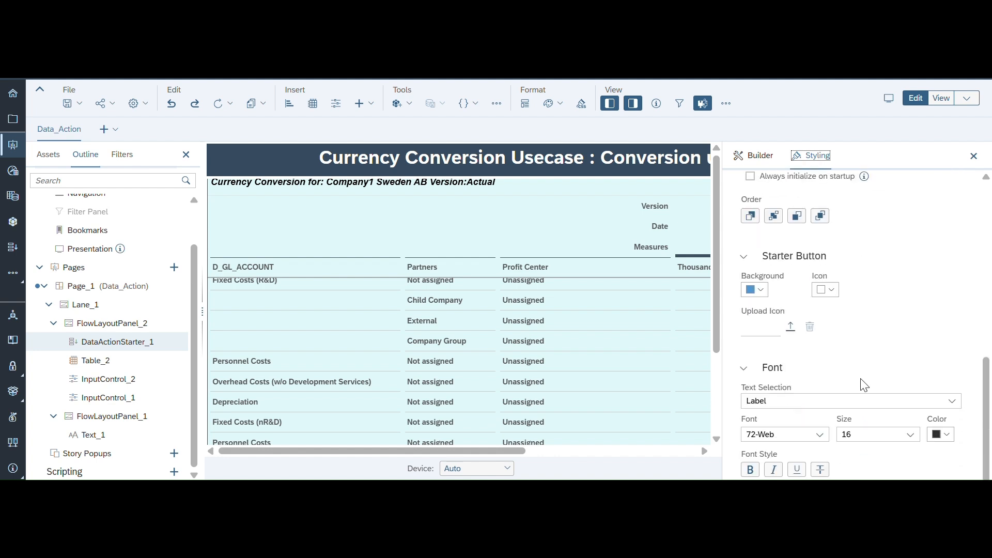
scroll(863, 385, up, 9)
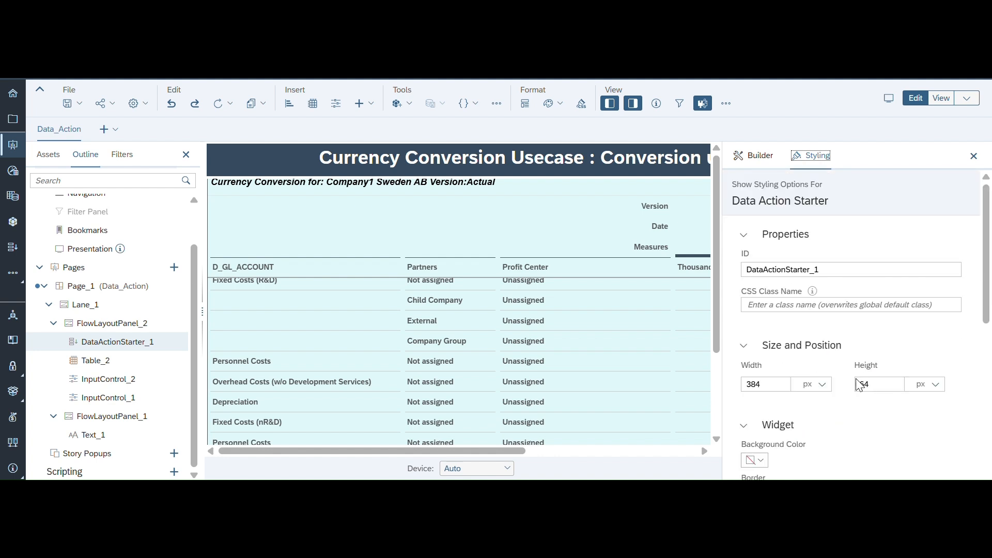
Step: Close the starter's settings and move the Convert Lc to GC starter above the table, beside the Version input control
click(633, 104)
scroll(617, 371, down, 3)
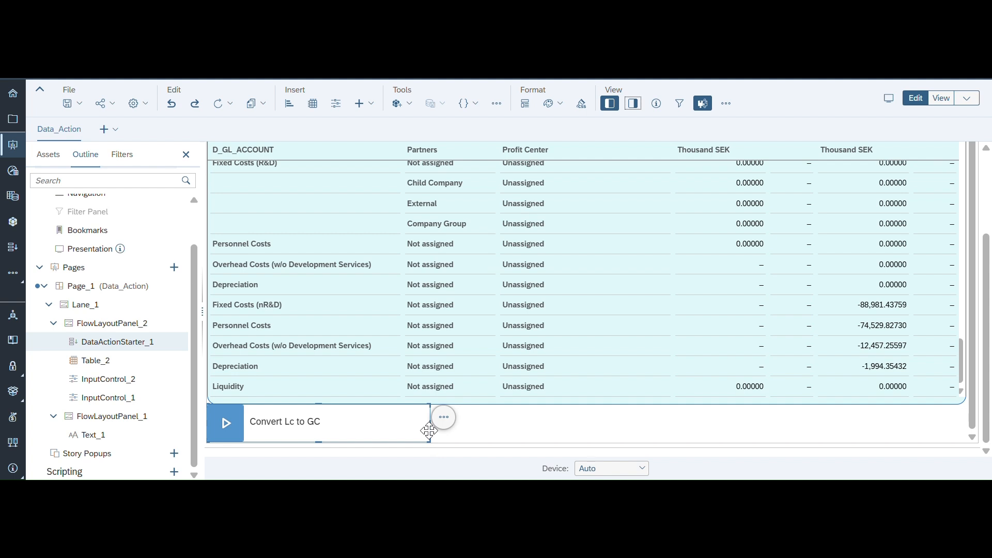
drag(427, 428, 479, 141)
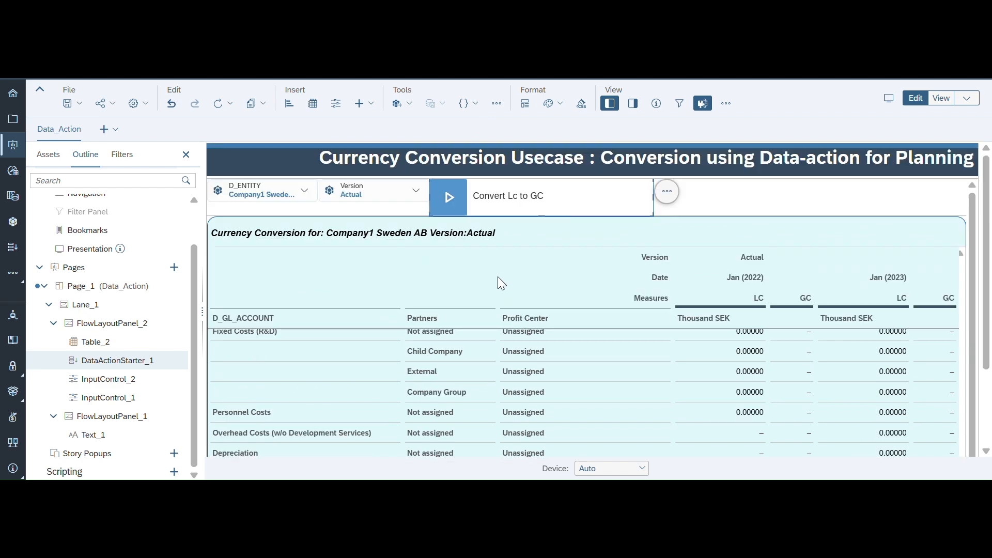
Step: Save the story and switch it to view mode with the filters hidden
click(79, 104)
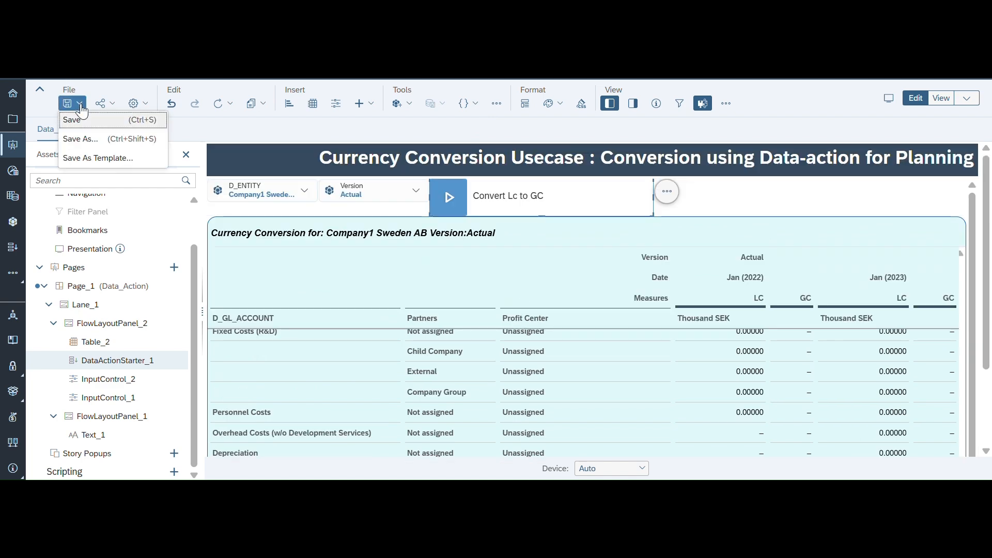
click(80, 118)
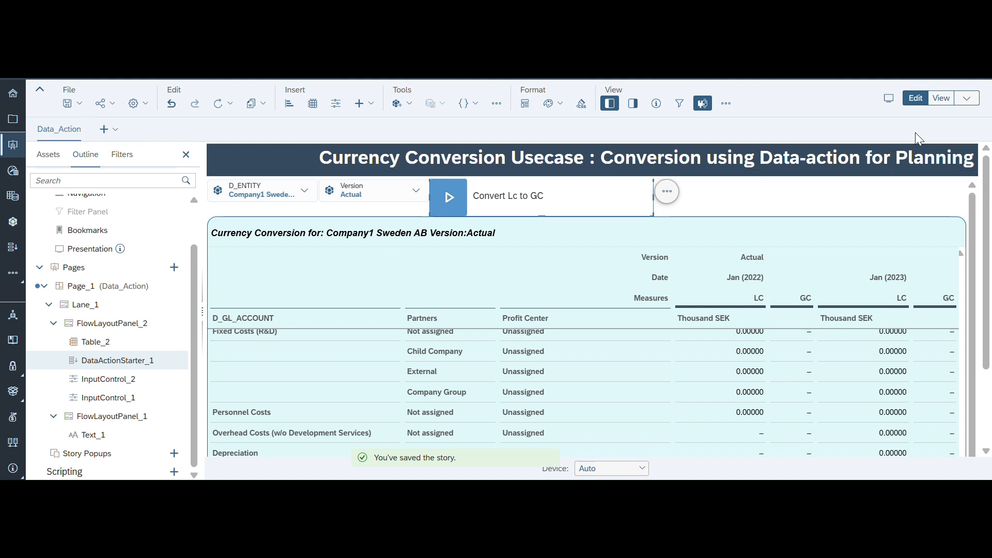
click(942, 102)
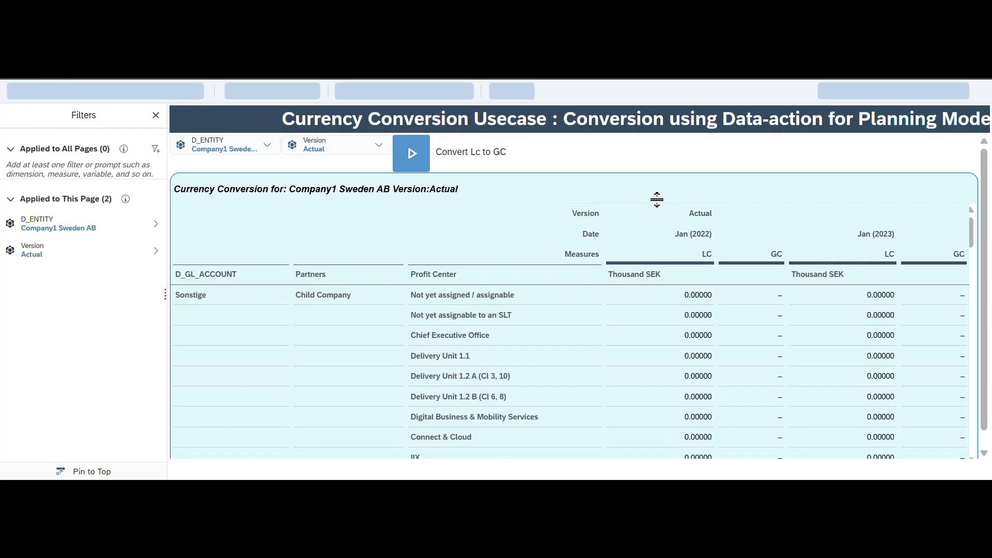
click(156, 115)
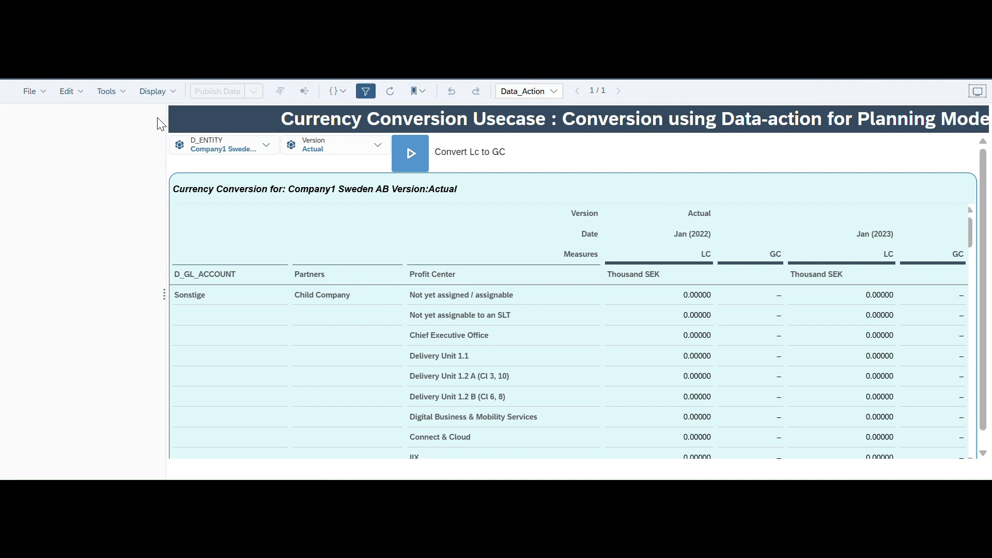
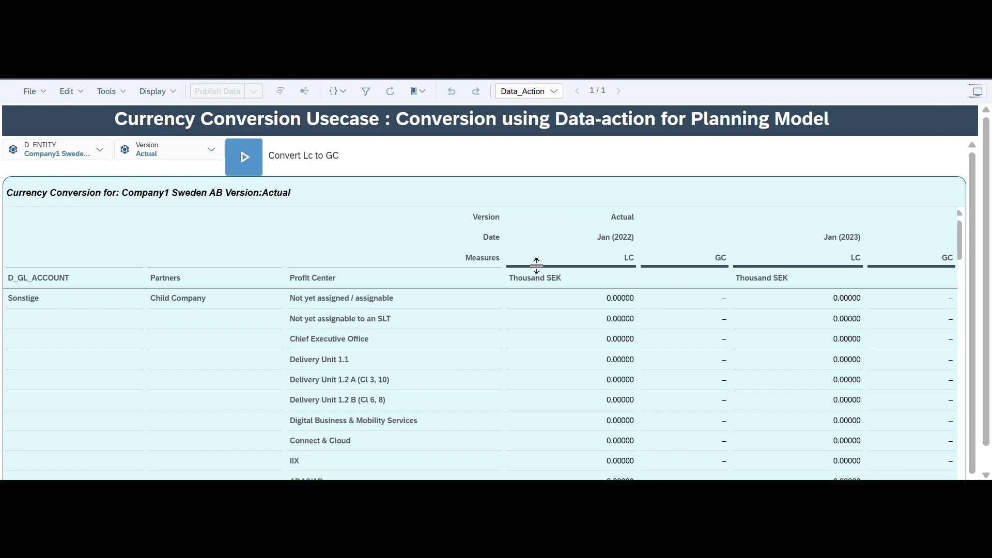
Step: Run Convert Lc to GC on target version Actual and examine the GC amounts for each account
click(246, 156)
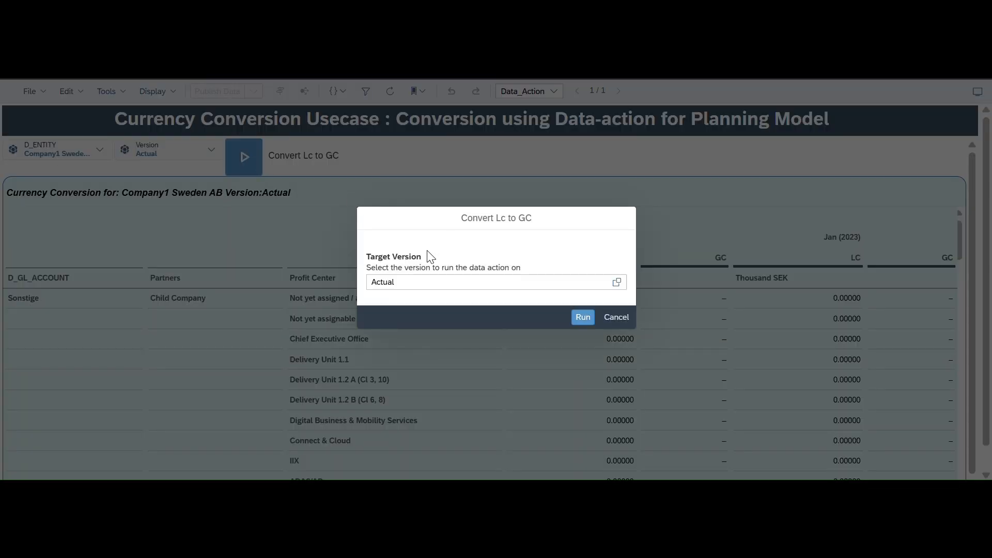
click(582, 319)
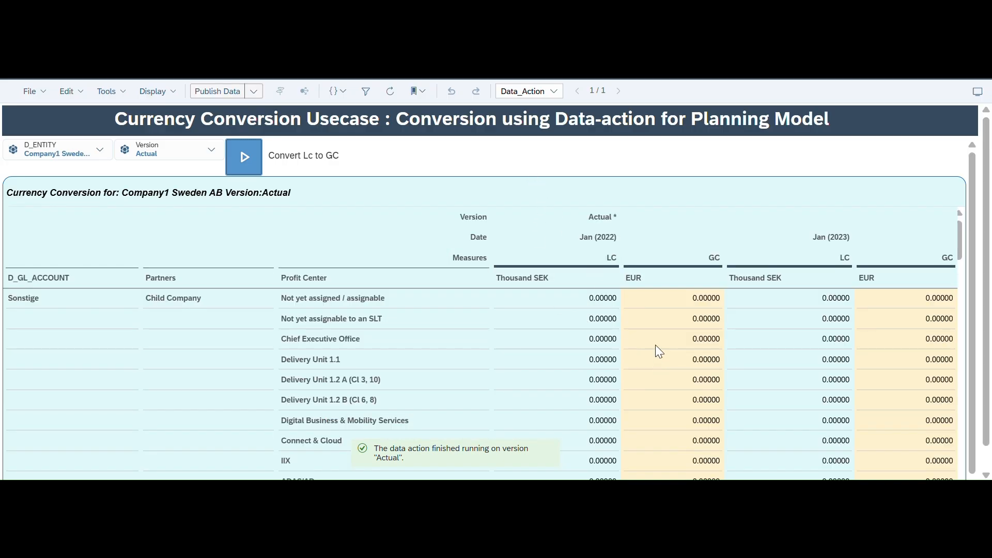
scroll(708, 364, down, 5)
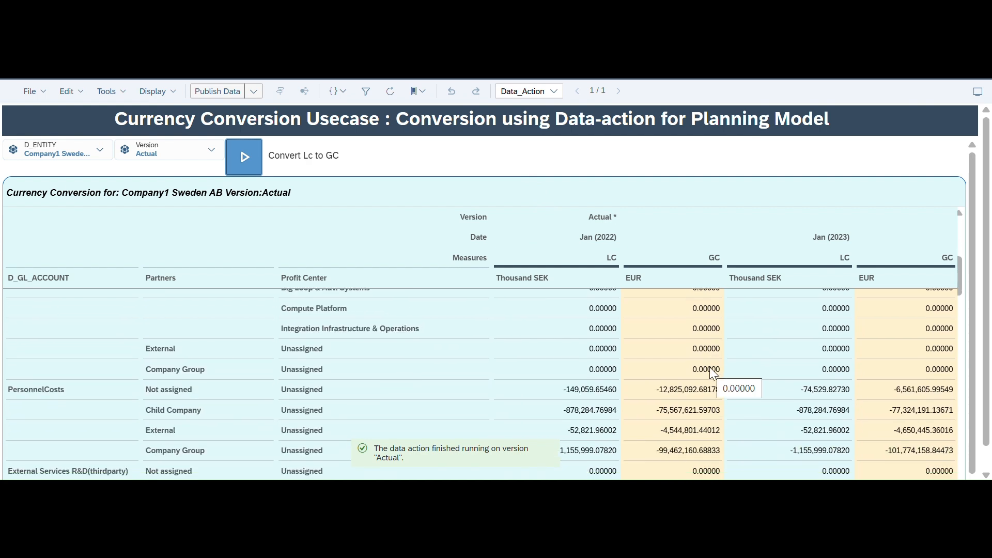
scroll(709, 367, down, 1)
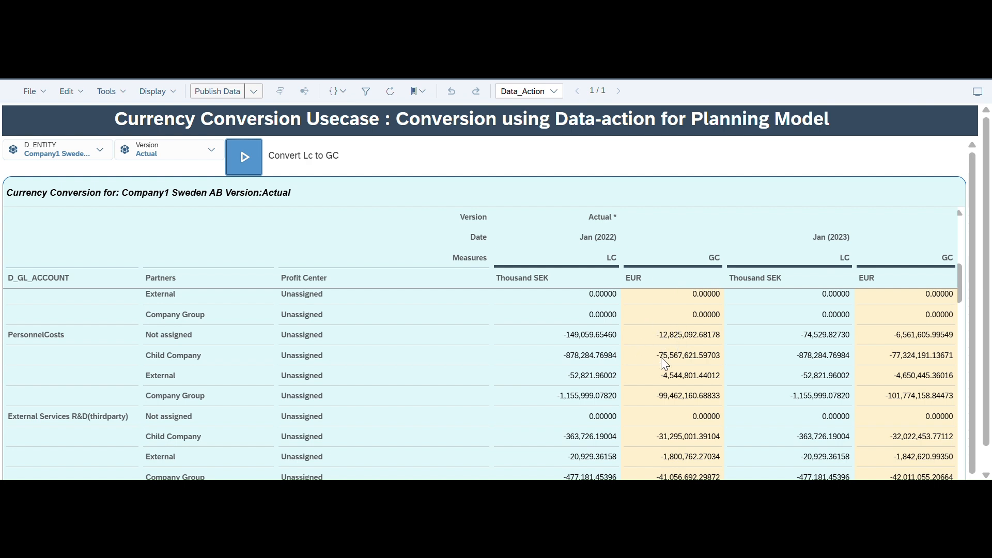
scroll(662, 358, down, 3)
scroll(662, 357, down, 10)
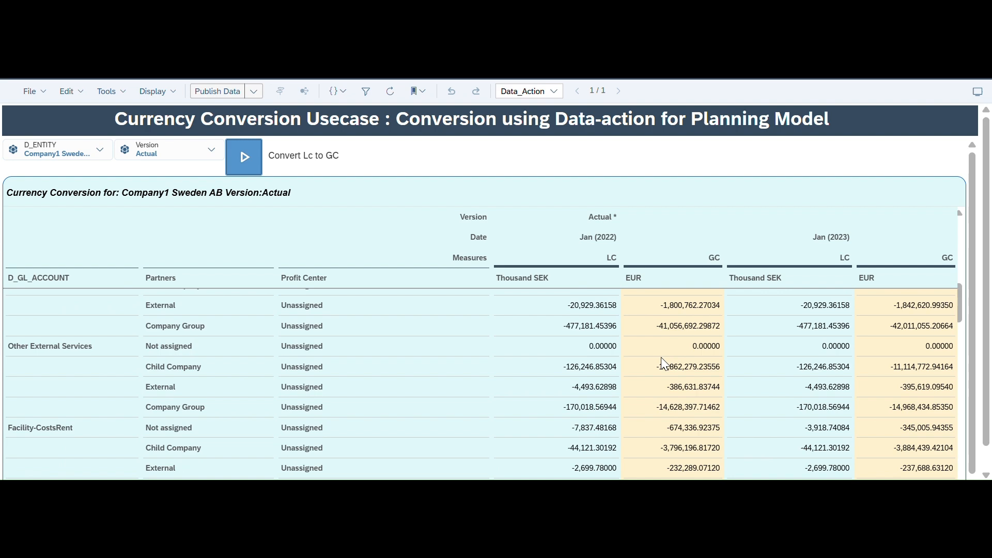
scroll(662, 358, down, 10)
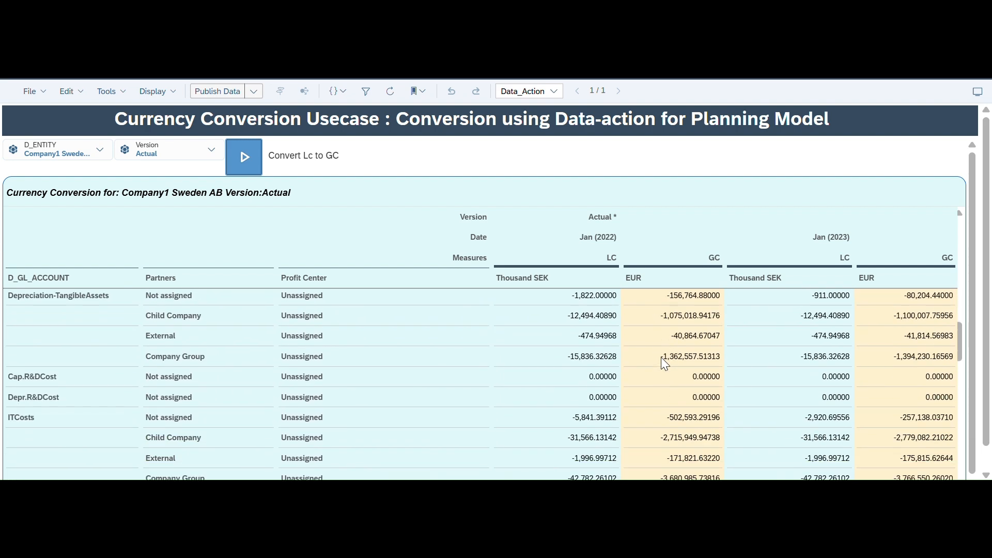
scroll(661, 357, down, 3)
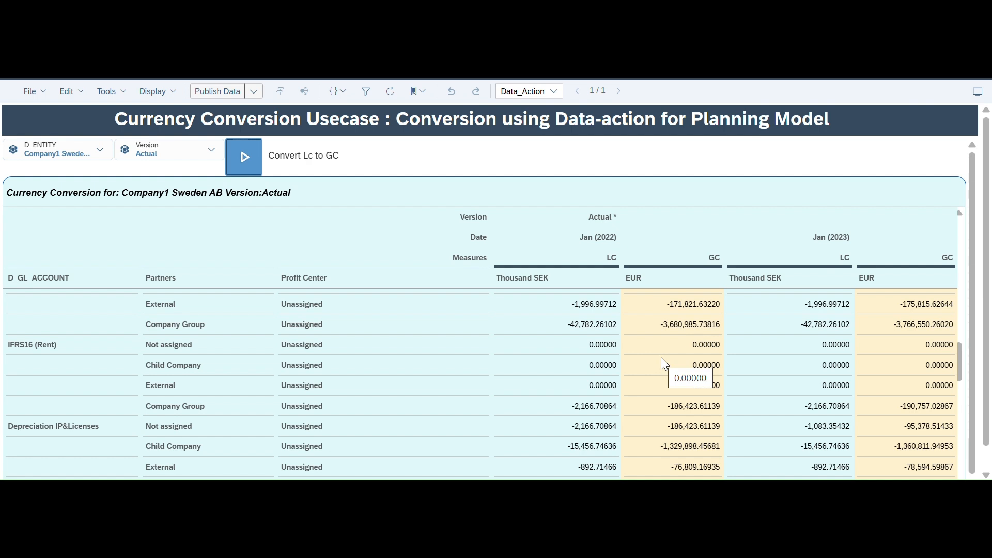
Step: Switch the Version input control to Budget
click(213, 149)
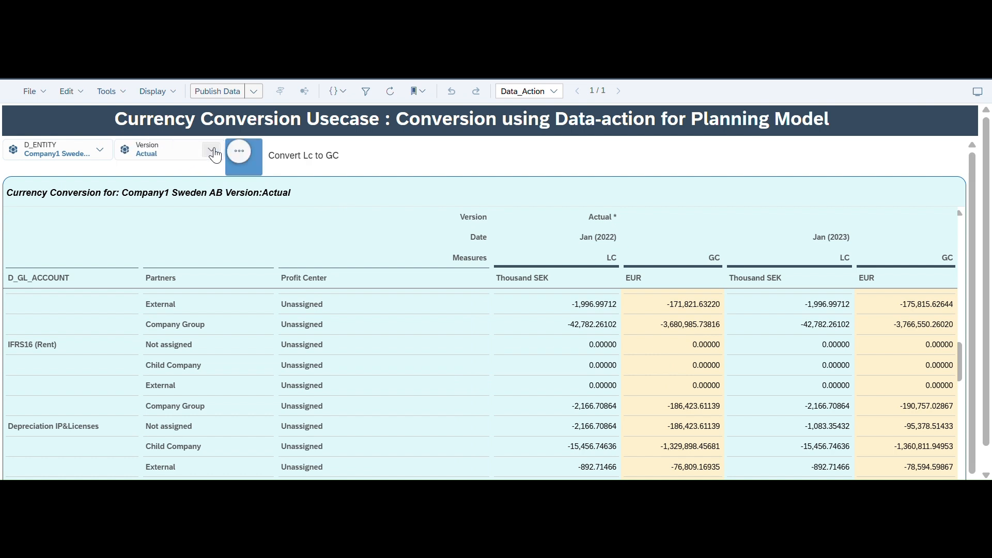
click(215, 155)
click(155, 192)
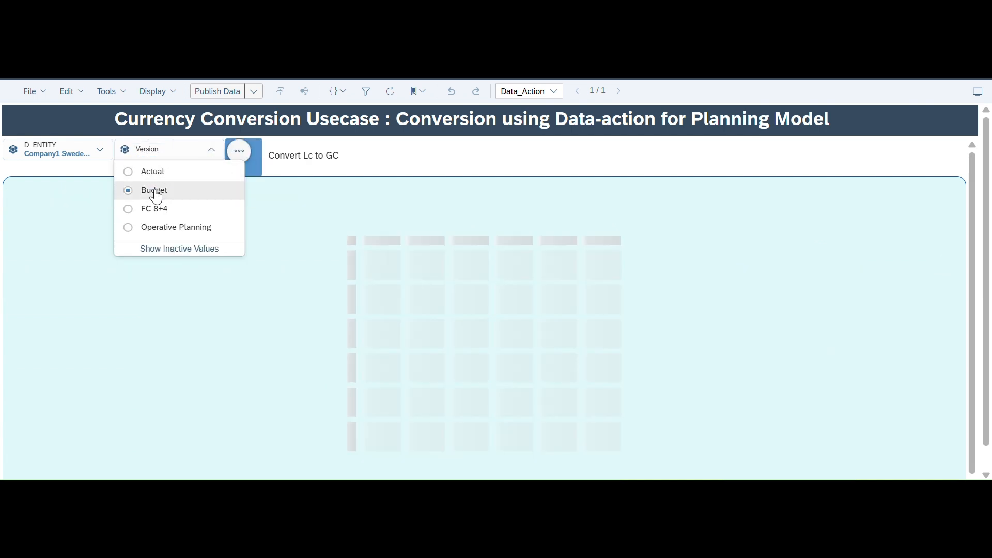
click(439, 145)
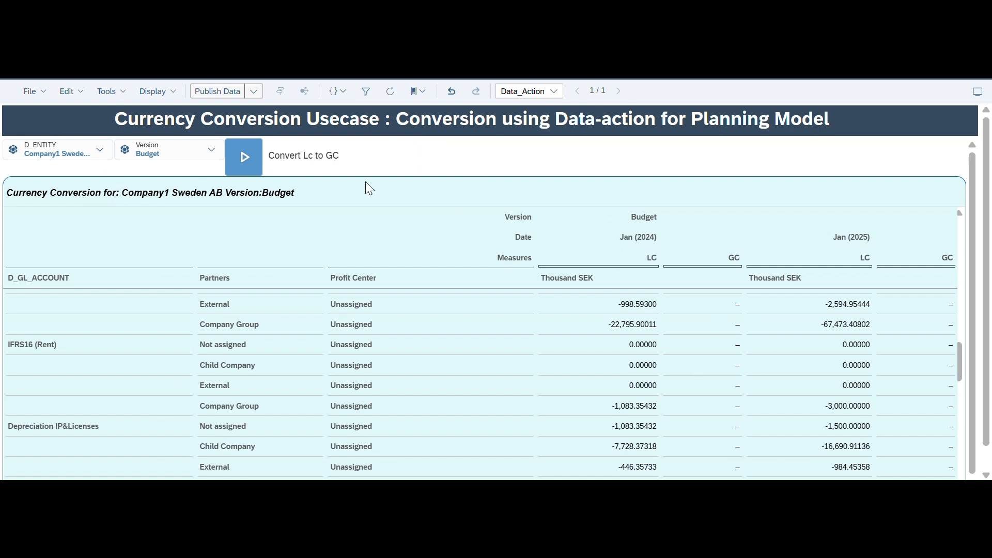
Step: Run the Convert Lc to GC data action on target version Budget
click(243, 159)
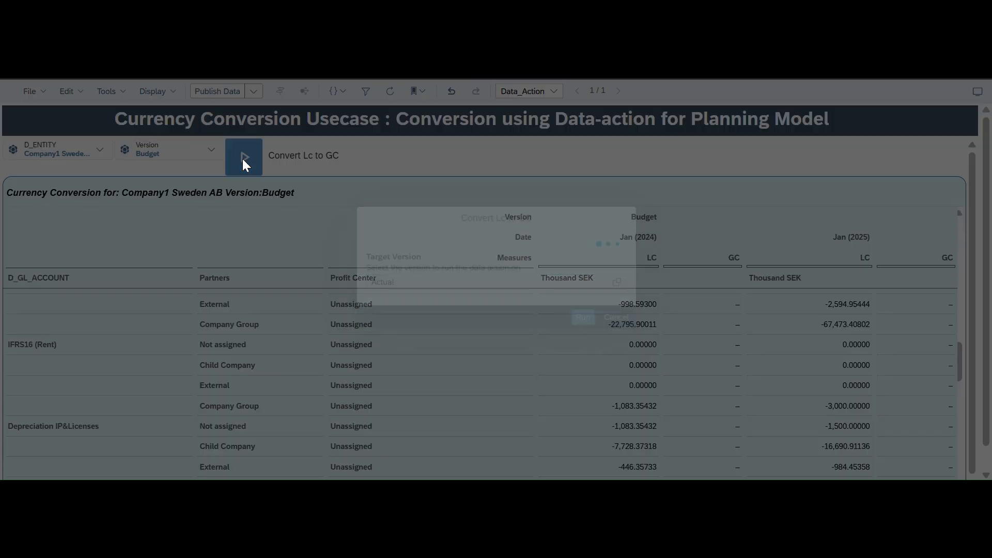
click(618, 284)
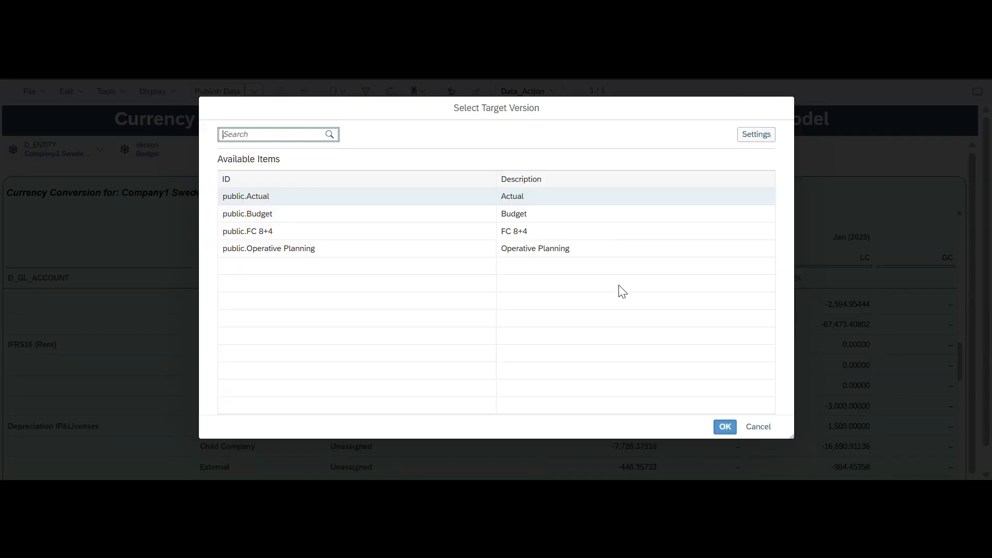
click(272, 224)
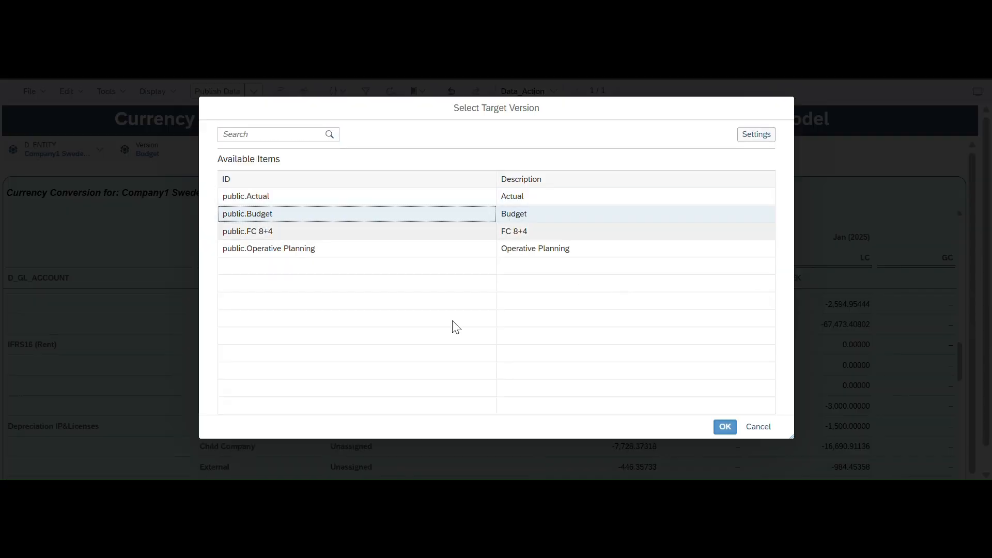
click(726, 427)
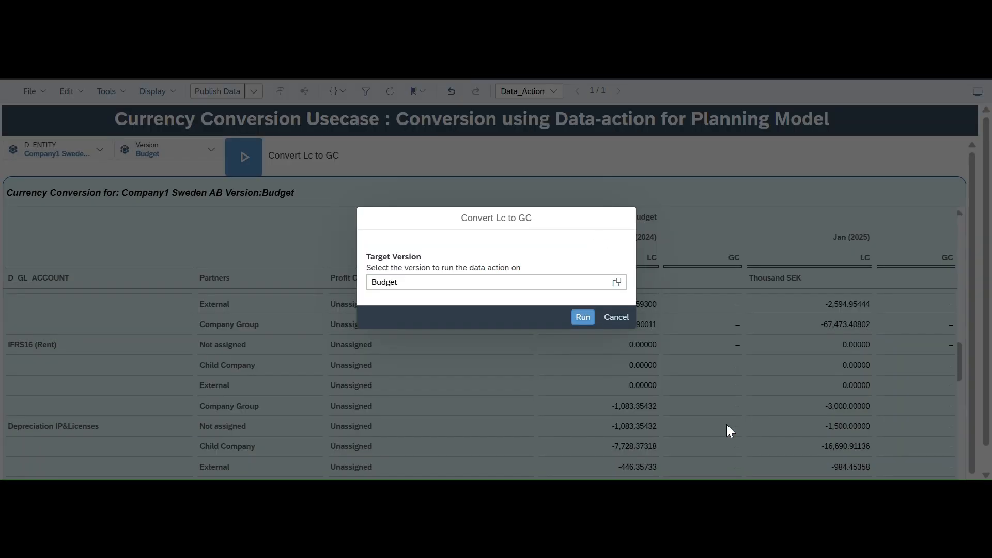
click(583, 317)
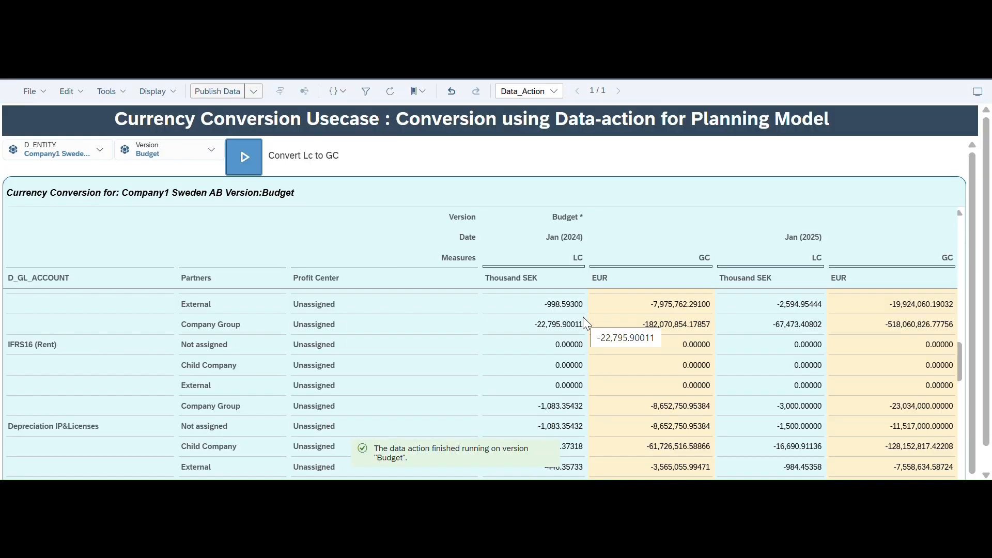
Step: Review the converted Budget GC amounts and publish all data changes
scroll(583, 317, up, 10)
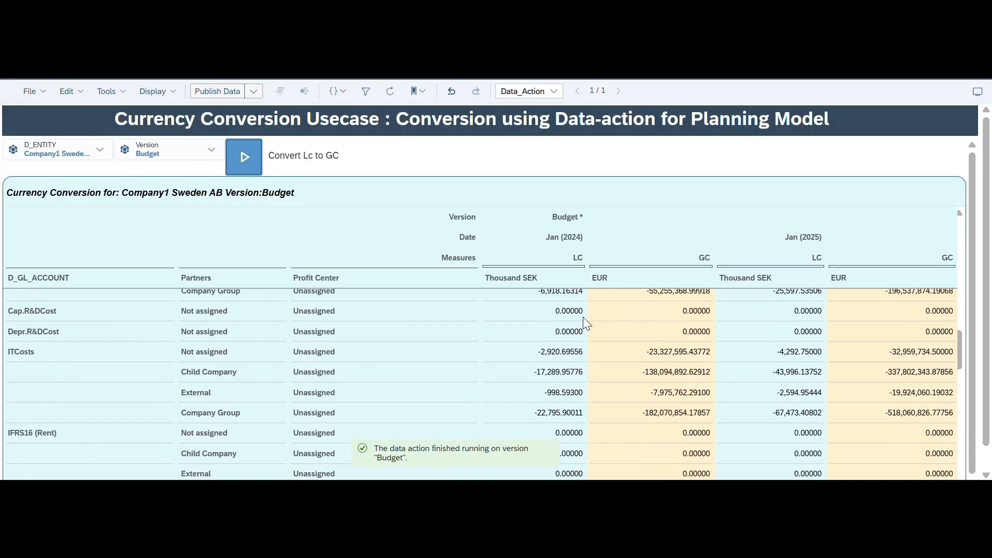
scroll(582, 317, up, 4)
scroll(583, 317, down, 5)
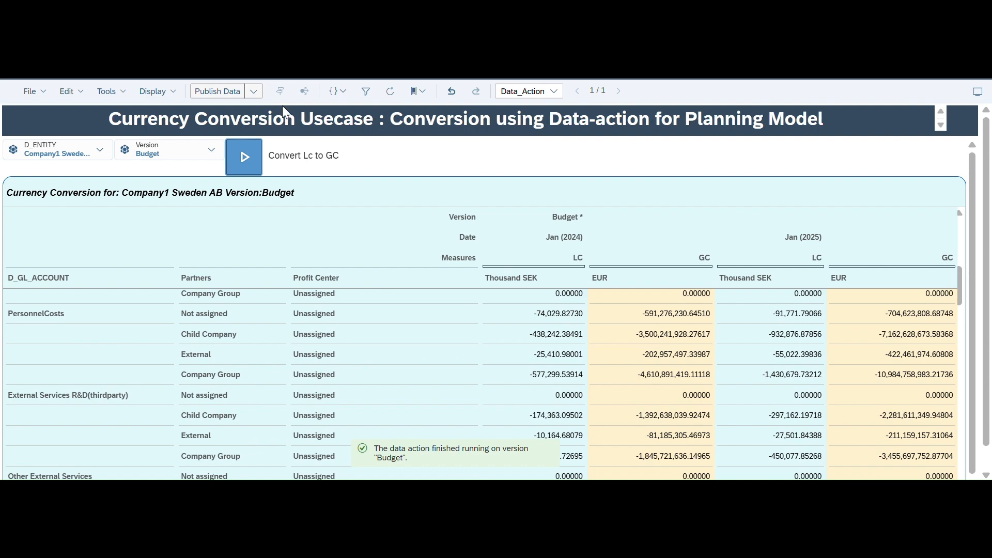
click(221, 91)
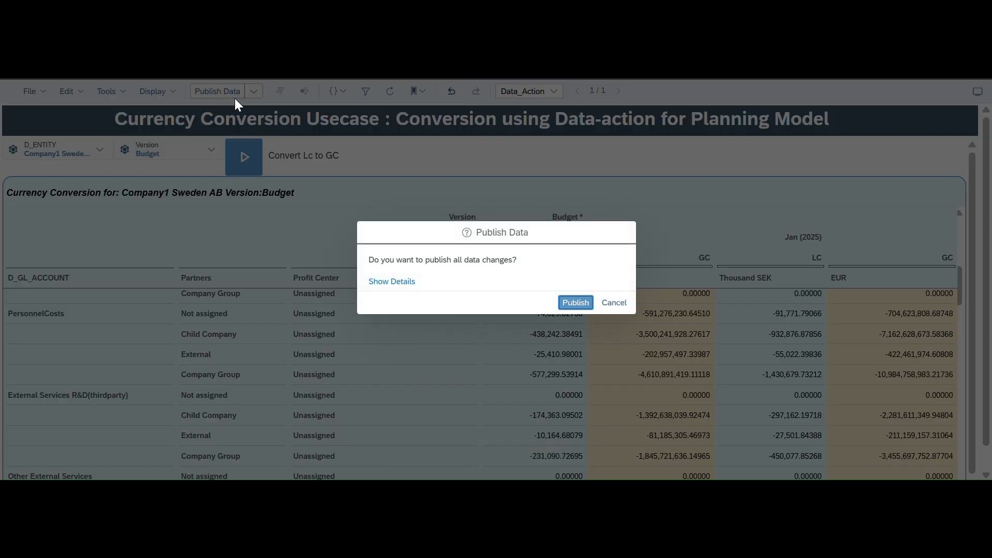
click(574, 301)
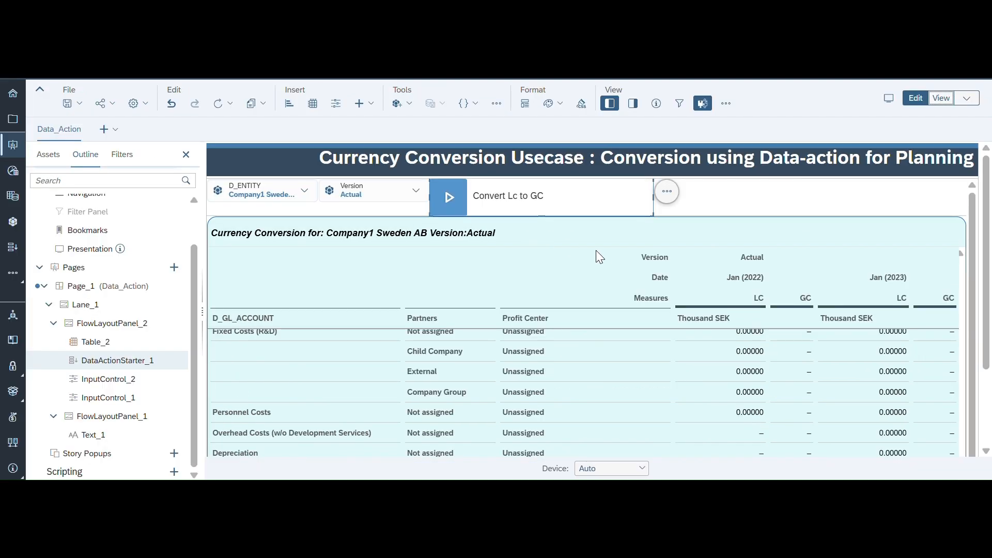
Step: Refresh the data of the currency conversion table in the story's edit mode
click(597, 253)
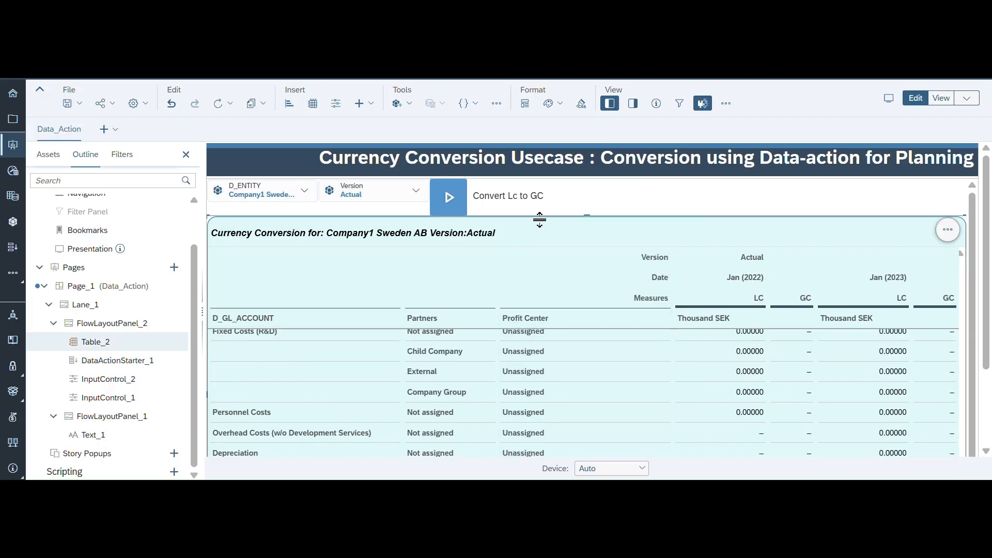
click(229, 103)
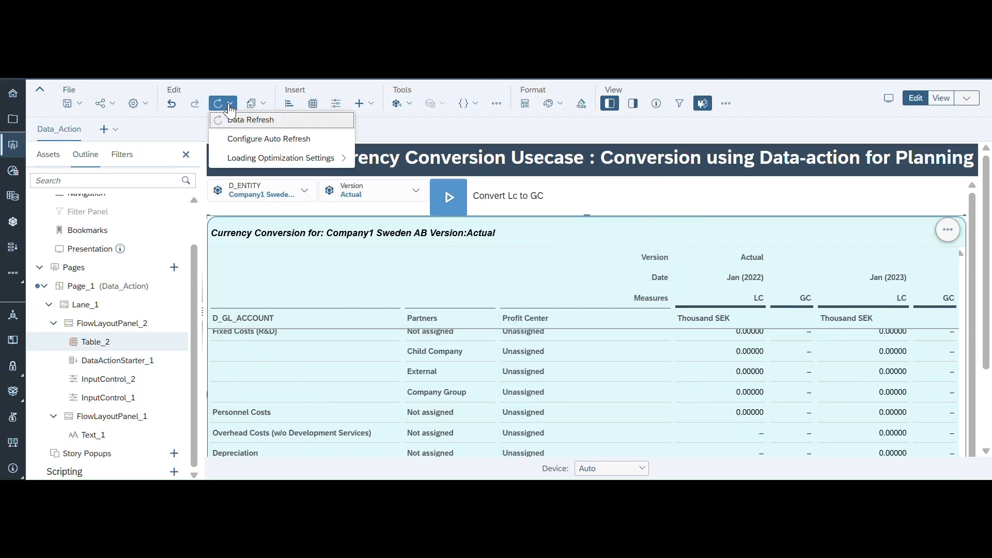
click(228, 122)
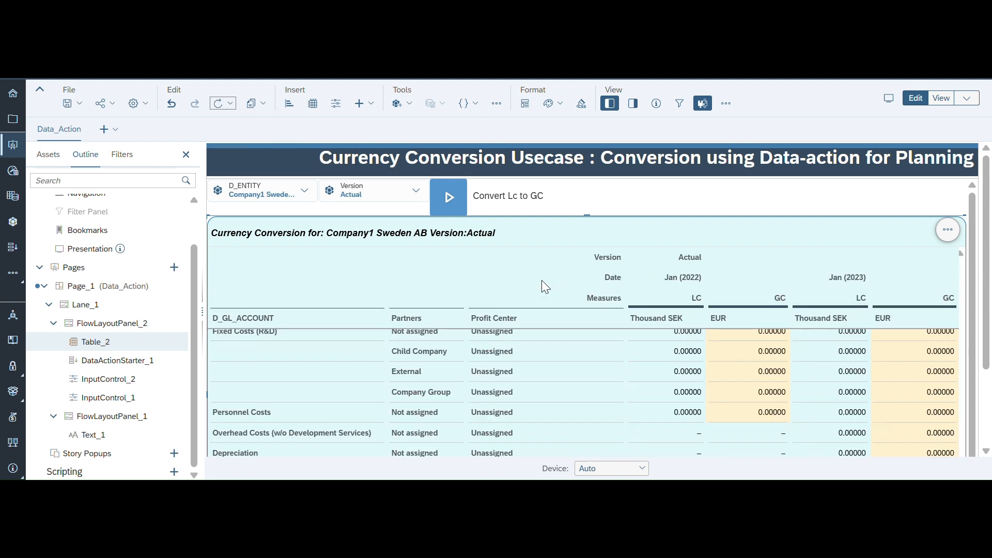
Step: Add a calculated measure named Exchange Rate to the Measures of the currency conversion table
click(730, 237)
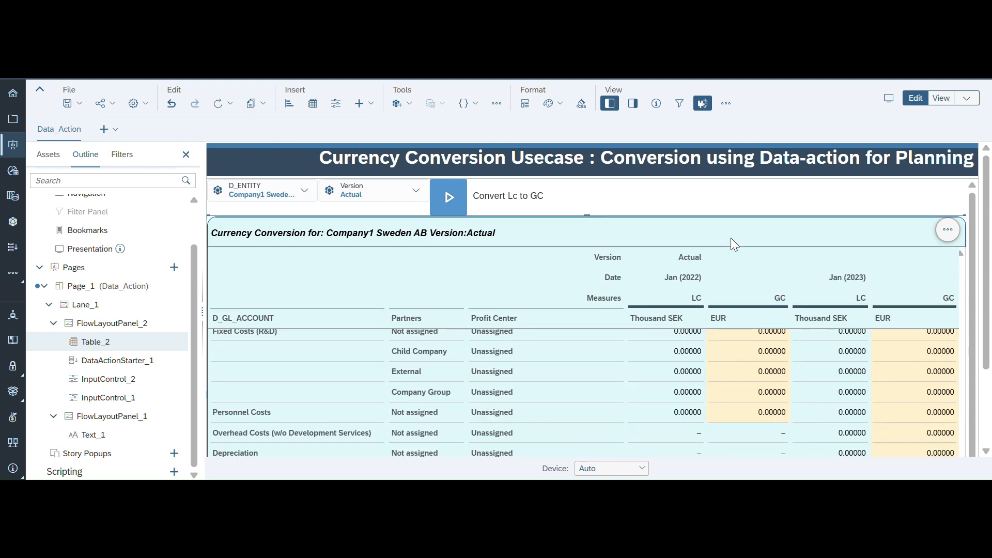
click(632, 106)
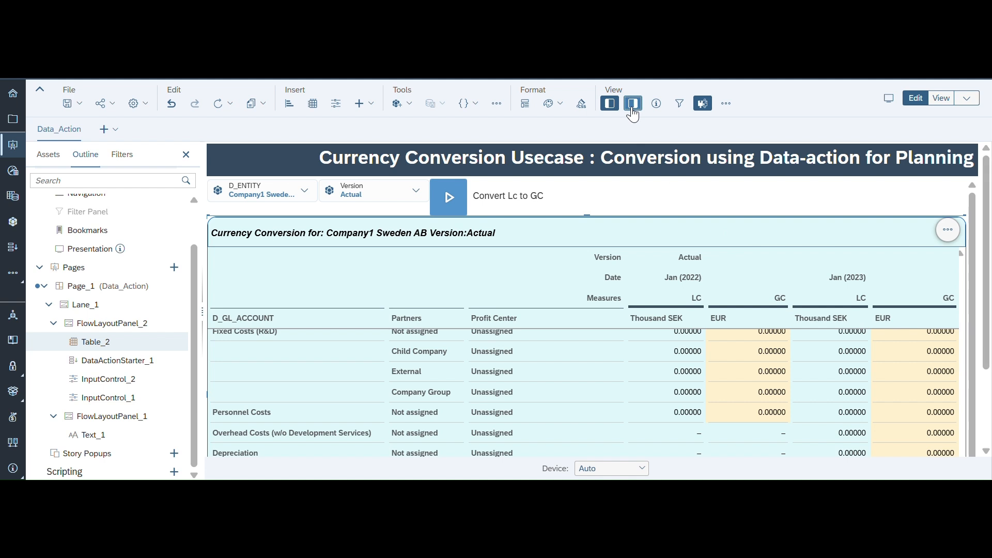
scroll(793, 323, down, 4)
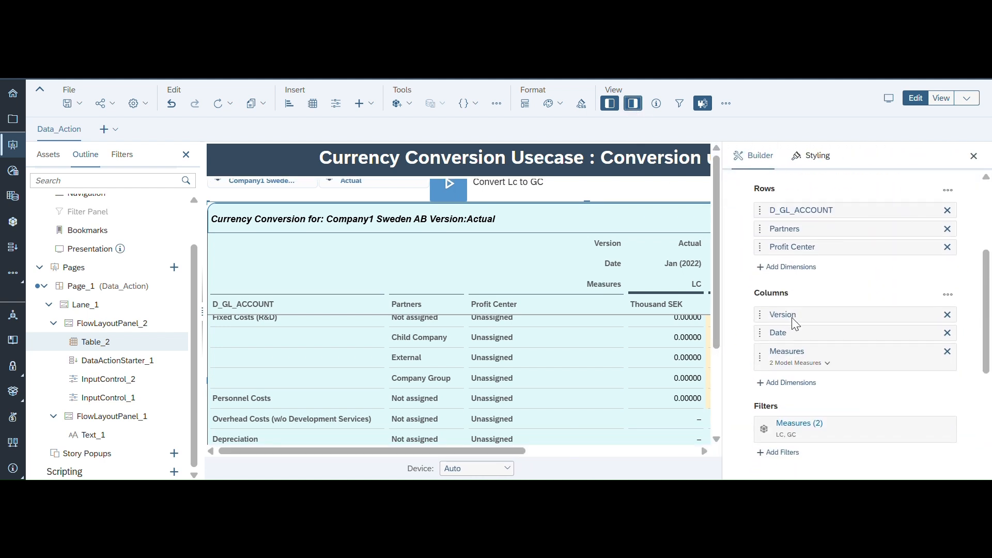
mouse_move(866, 350)
click(911, 353)
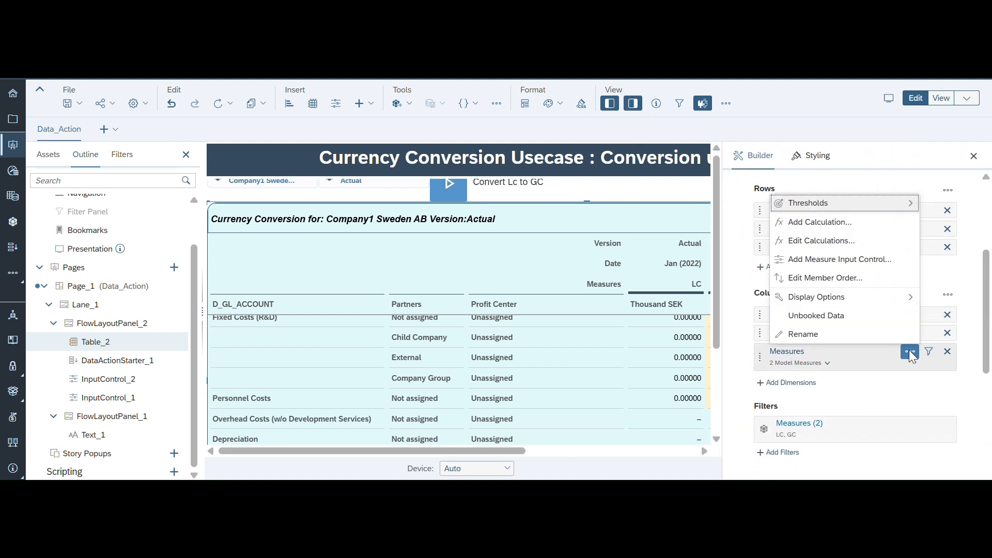
click(830, 221)
click(444, 166)
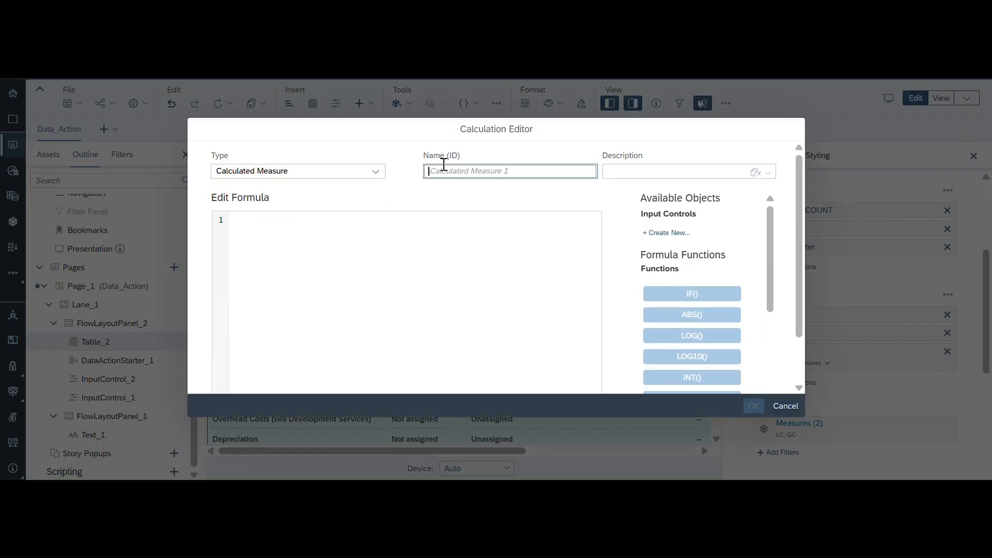
text(Exchange Rate)
Step: Define the Exchange Rate formula as ["PM_Currency_Conversion":AMT_PL_LC] / ["PM_Currency_Conversion":AMT_PL_GC] and confirm the calculation
click(357, 240)
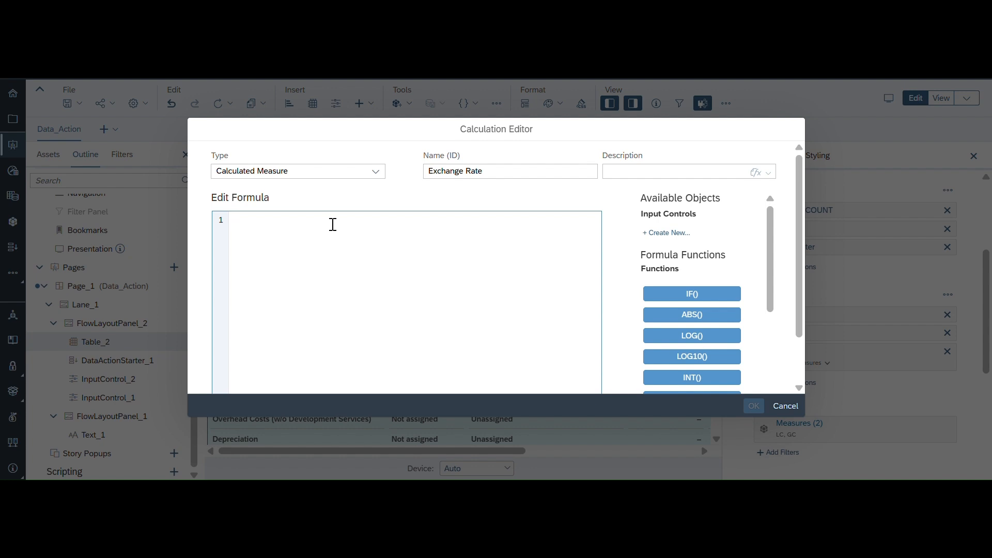
text(lc)
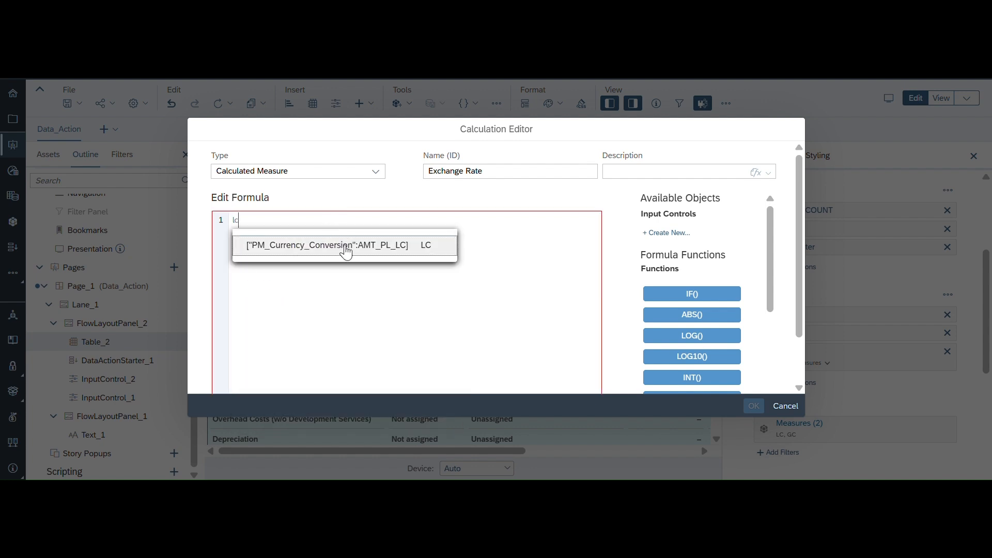
click(344, 247)
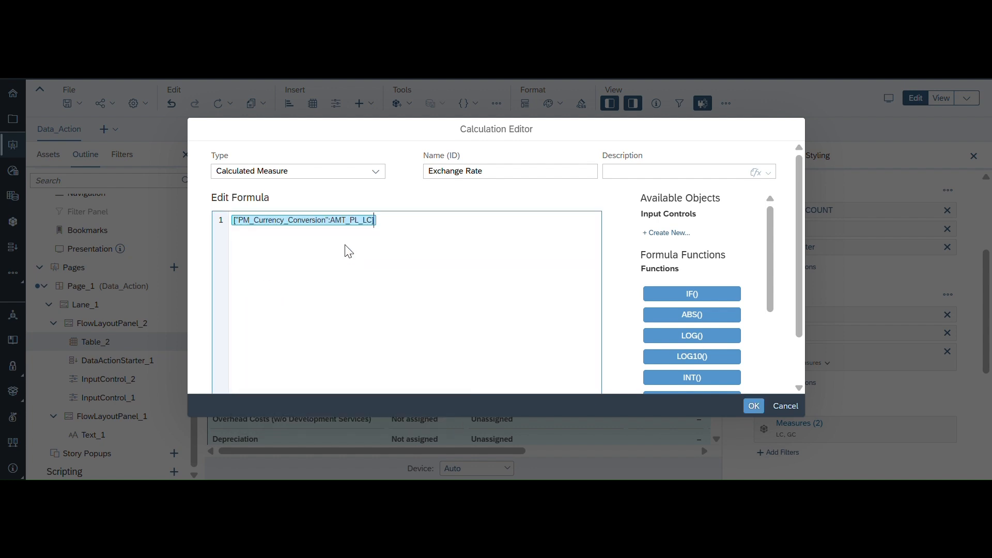
text(/ )
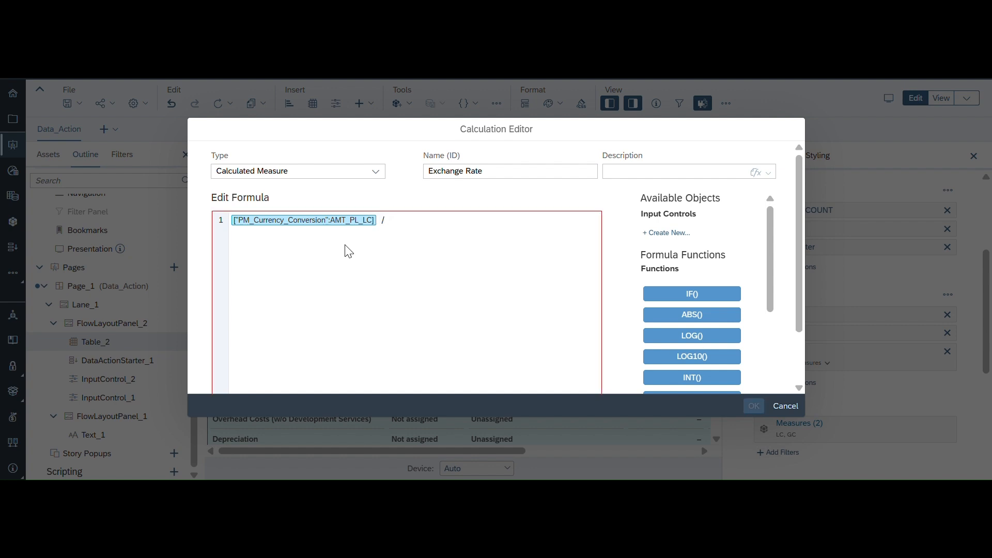
text(GC)
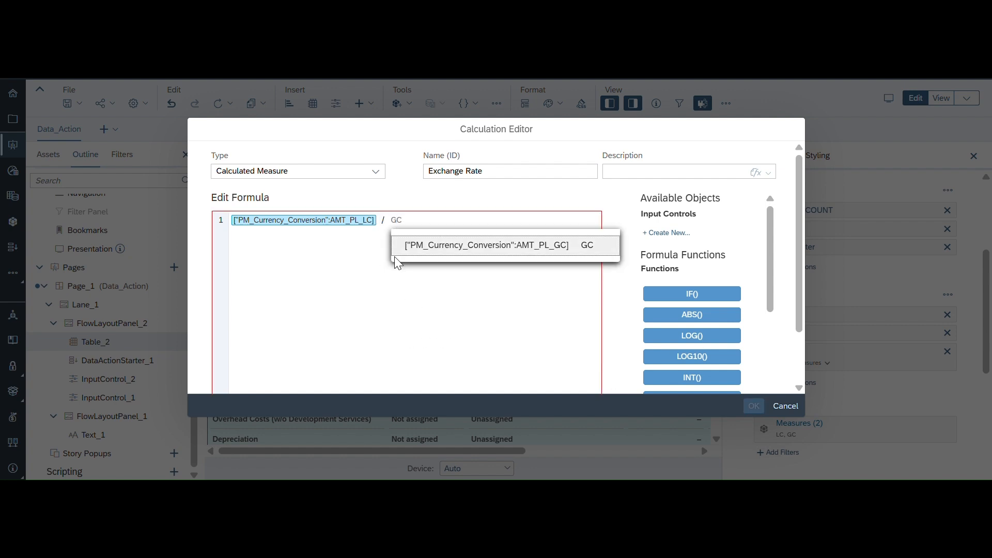
click(434, 253)
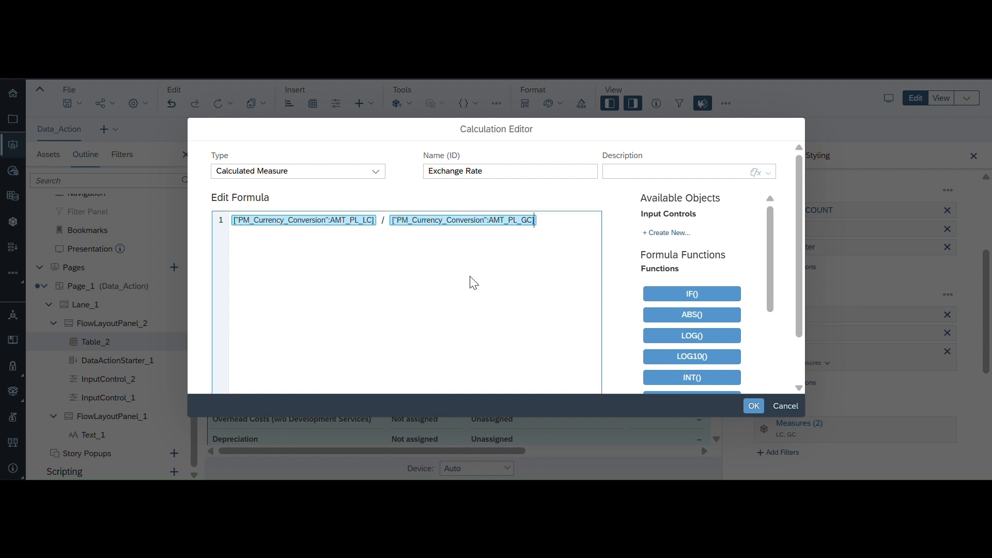
click(753, 406)
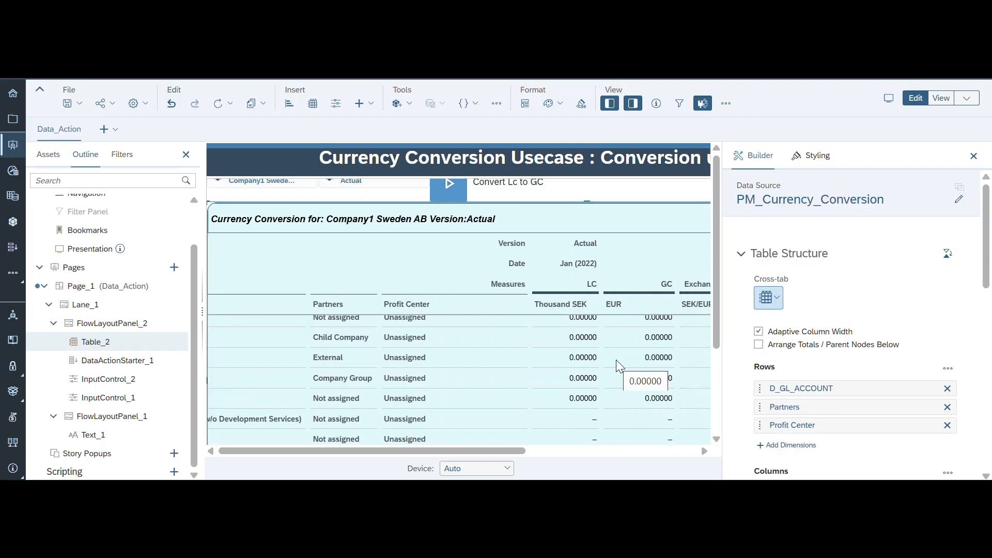
Step: Save the story and show it in view mode with the filters hidden
click(78, 110)
click(78, 122)
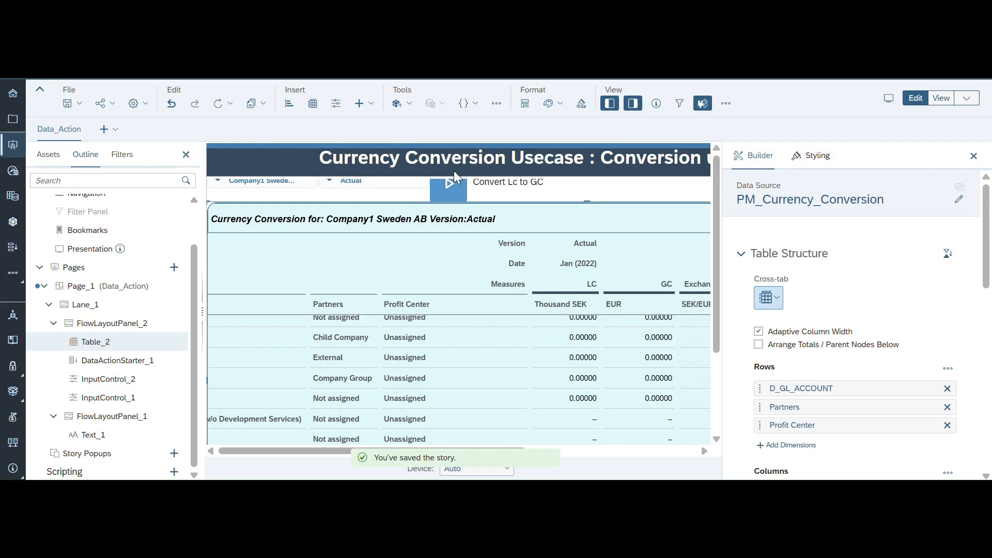
click(946, 99)
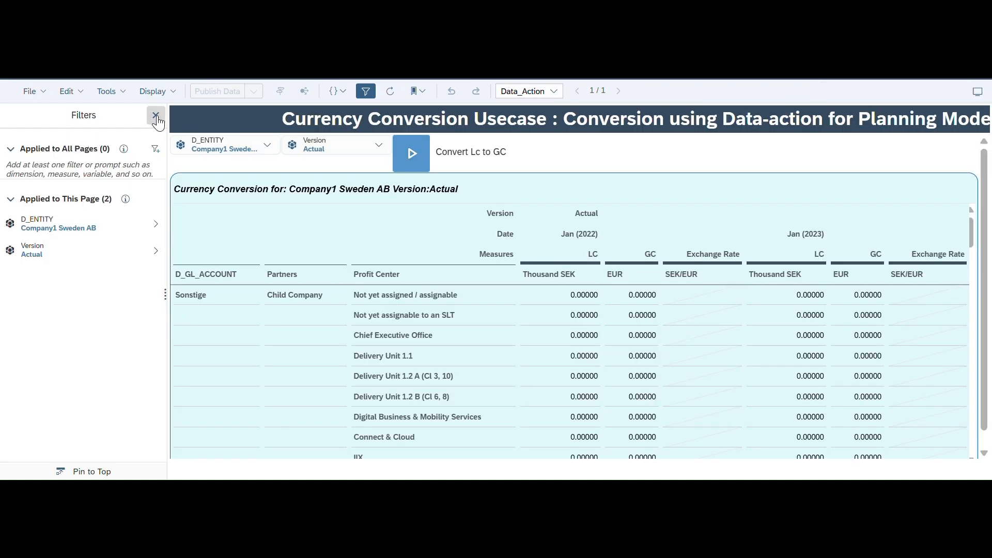
click(156, 114)
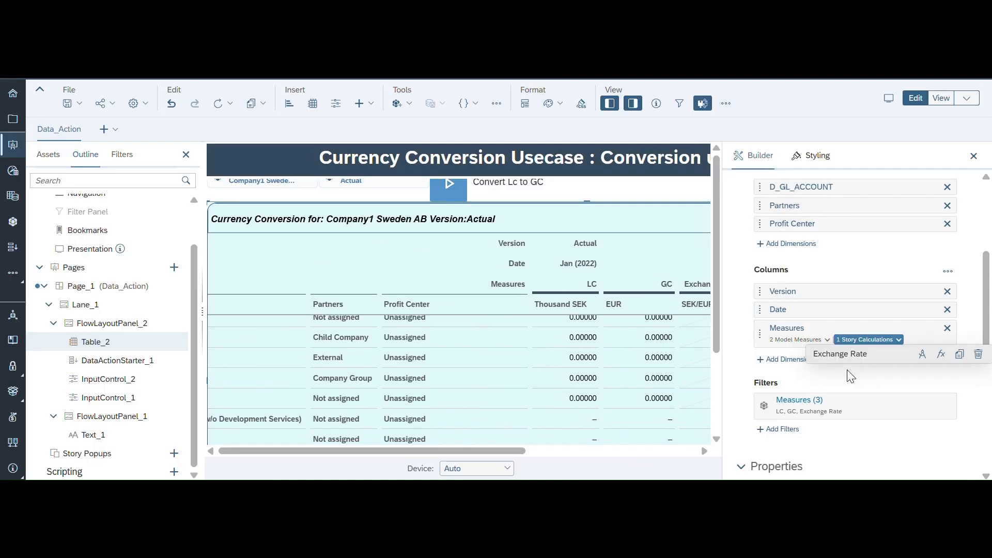
Step: Reopen the Exchange Rate calculation for editing and remove the AMT_PL_LC measure and division sign in front of AMT_PL_GC
click(941, 354)
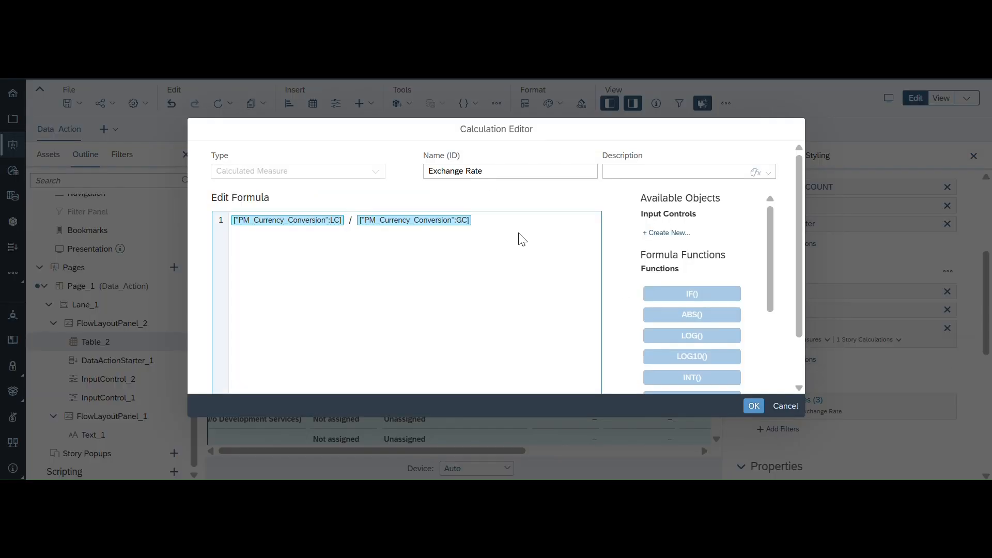
click(487, 222)
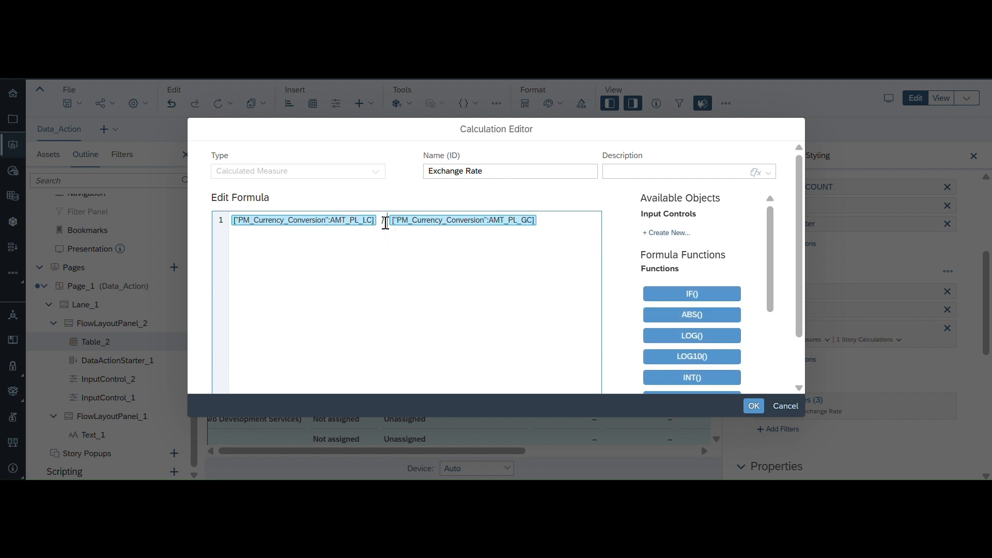
key(BackSpace)
key(BackSpace)
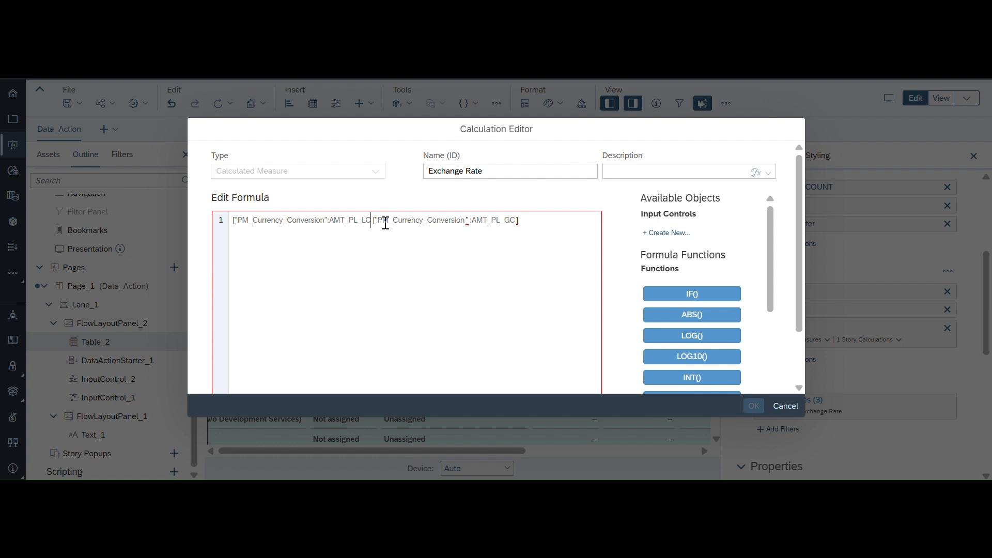
key(BackSpace)
key(BackSpace)
key(BackSpace)
key(BackSpace)
key(BackSpace)
key(BackSpace)
key(BackSpace)
key(BackSpace)
key(BackSpace)
key(BackSpace)
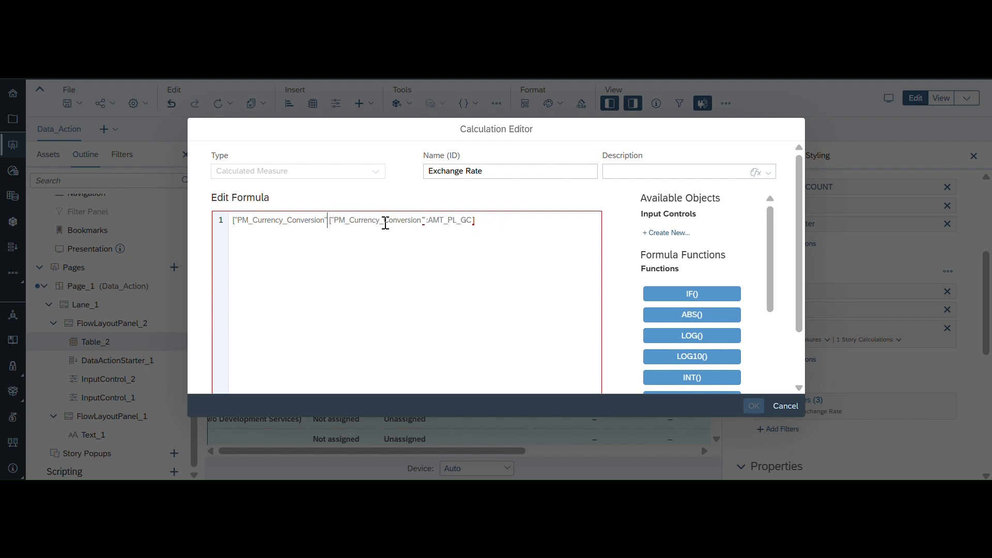
key(BackSpace)
key(BackSpace)
key(BackSpace)
key(BackSpace)
key(BackSpace)
key(BackSpace)
key(BackSpace)
key(BackSpace)
key(BackSpace)
key(BackSpace)
key(BackSpace)
key(BackSpace)
key(BackSpace)
key(BackSpace)
key(BackSpace)
key(BackSpace)
key(BackSpace)
key(BackSpace)
key(BackSpace)
key(BackSpace)
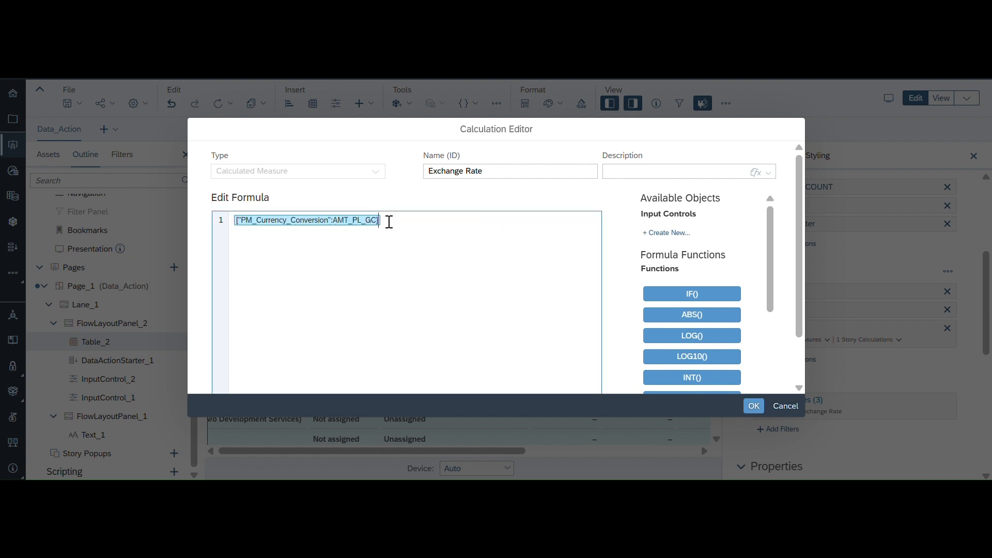
Step: Complete the Exchange Rate formula as ["PM_Currency_Conversion":AMT_PL_GC] / ["PM_Currency_Conversion":AMT_PL_LC] and confirm the calculation
text(/ )
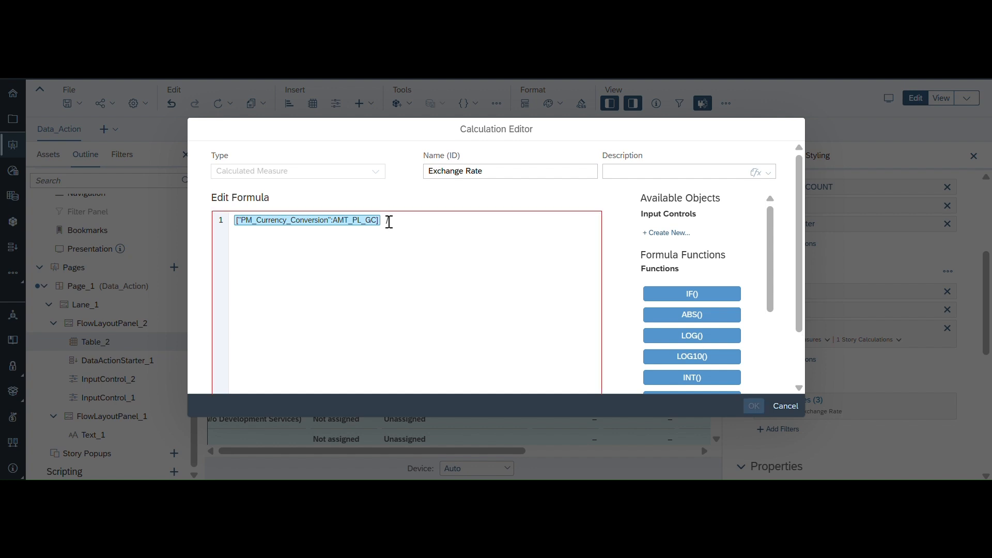
text(lc)
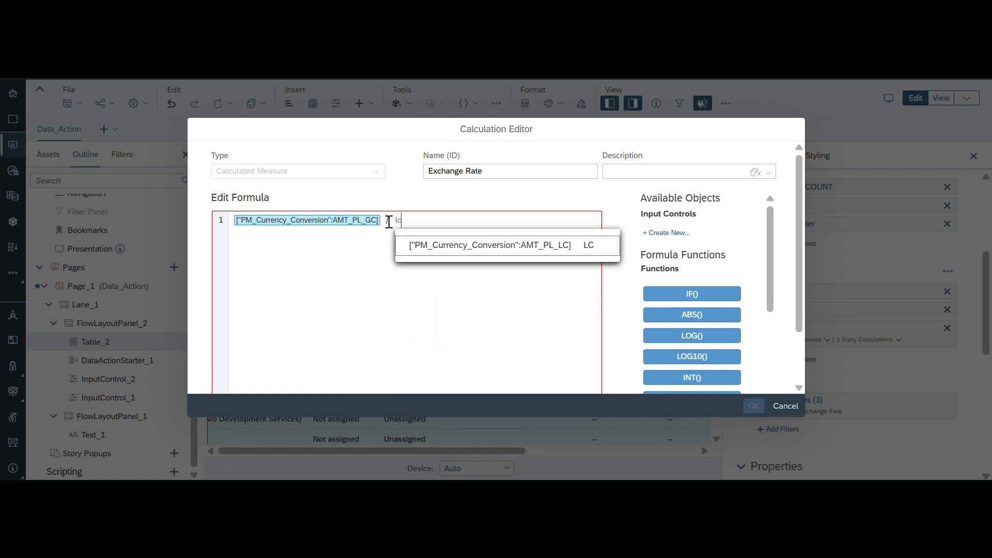
click(476, 249)
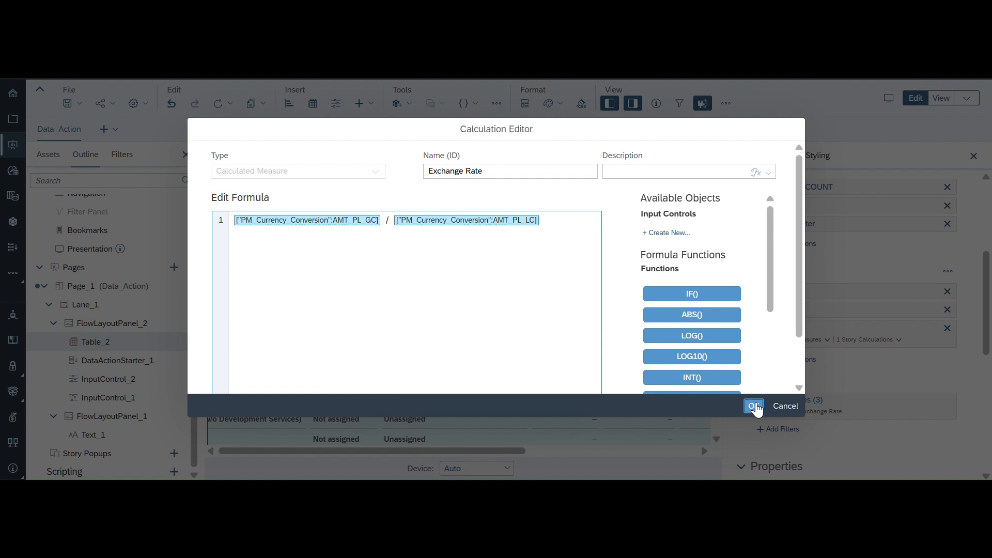
click(752, 406)
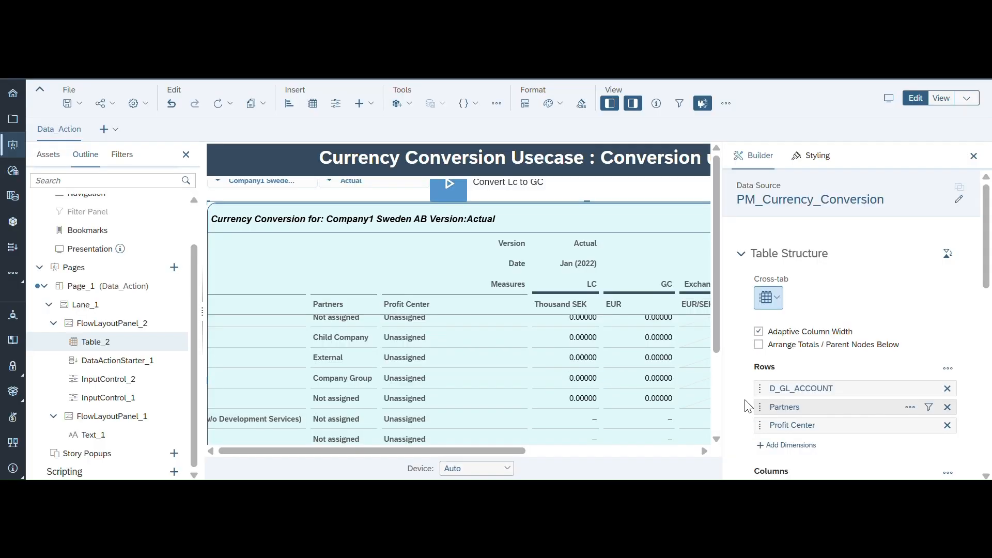
Step: Save the story, show it in view mode at the PersonnelCosts rows and hide the filters
click(80, 106)
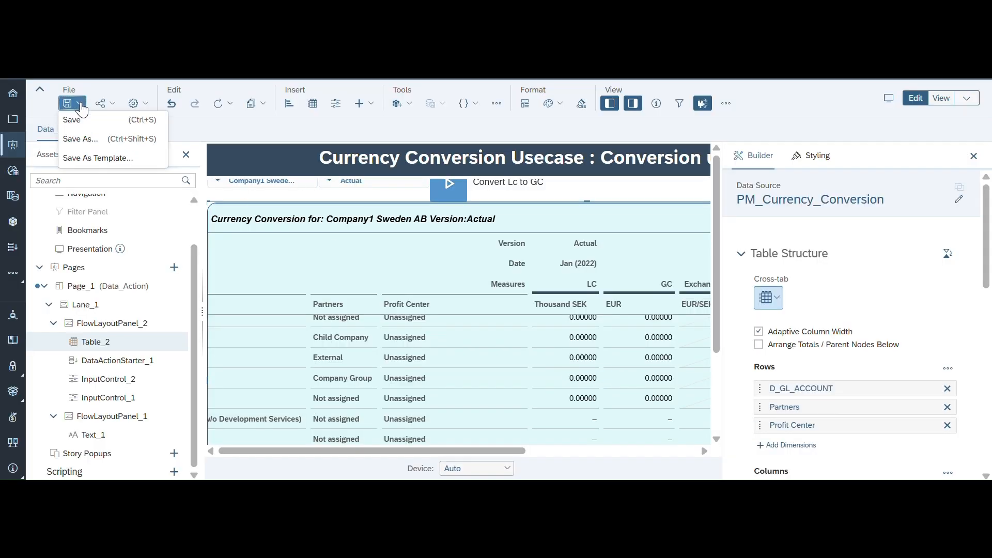
click(79, 119)
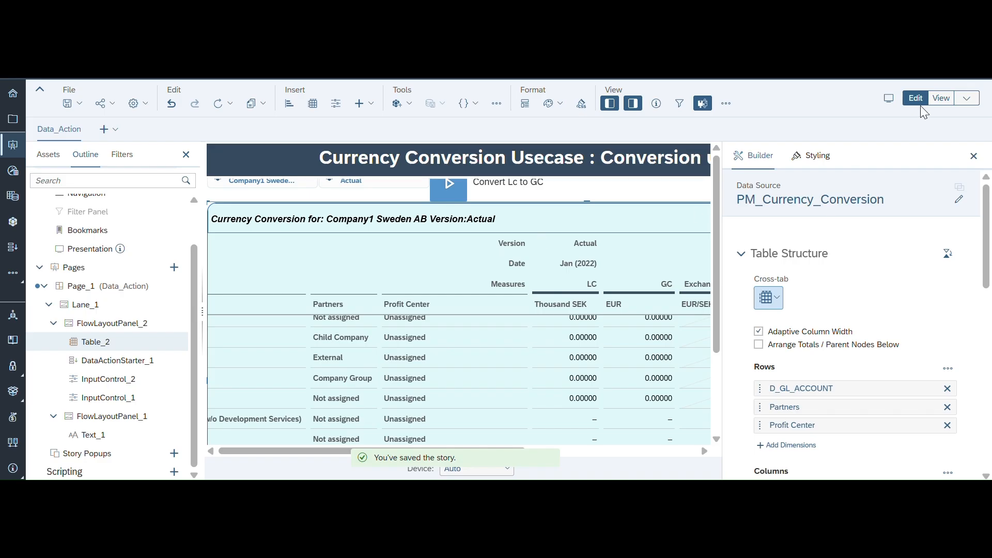
click(941, 101)
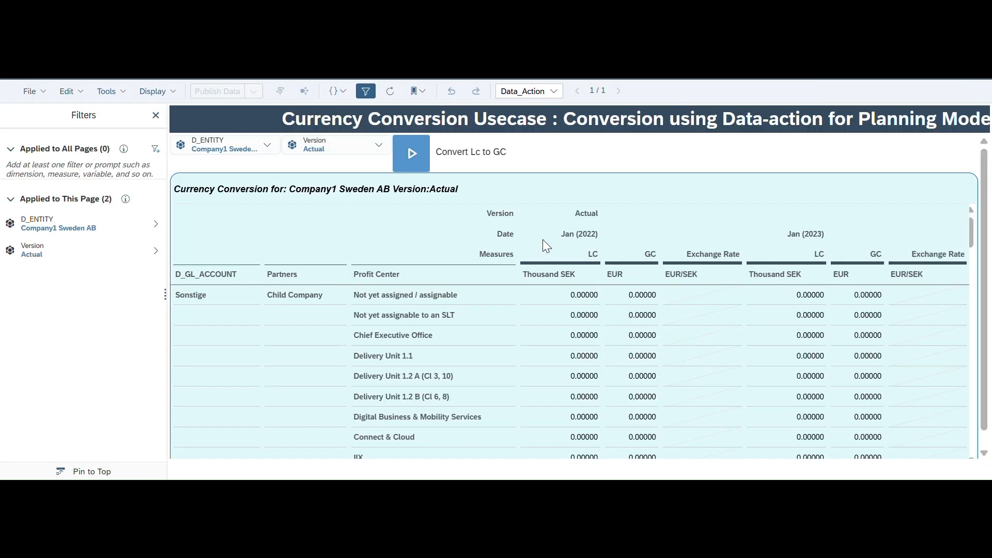
scroll(752, 392, down, 5)
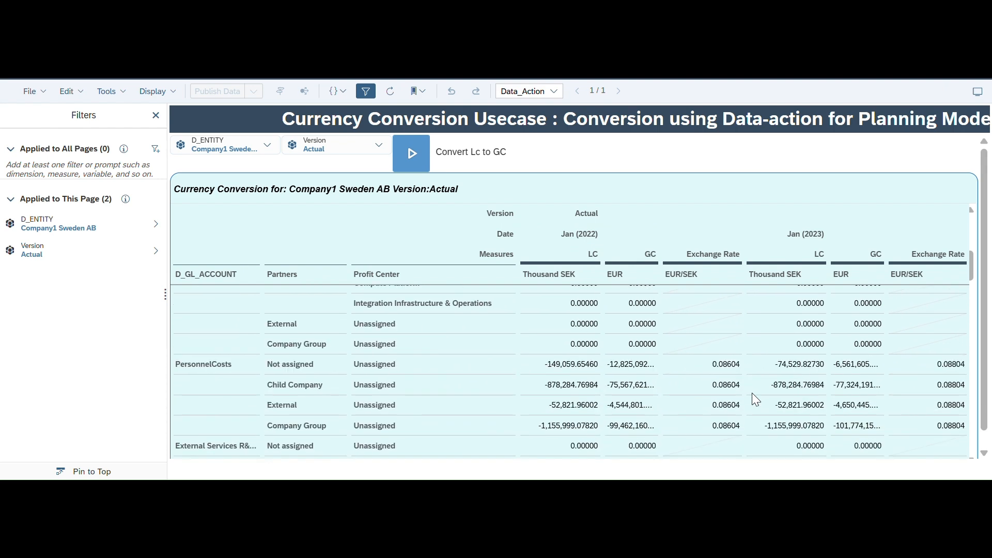
scroll(752, 393, down, 2)
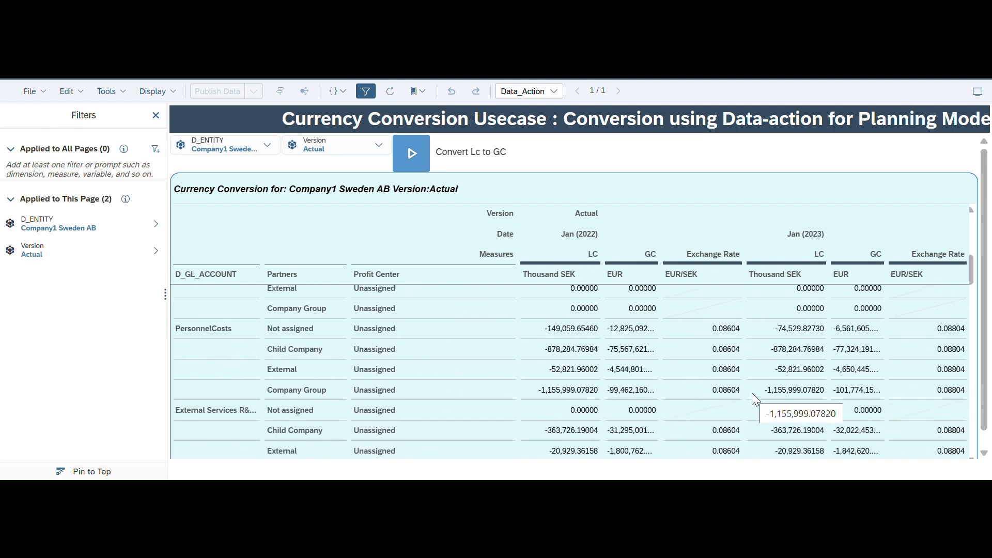
click(155, 116)
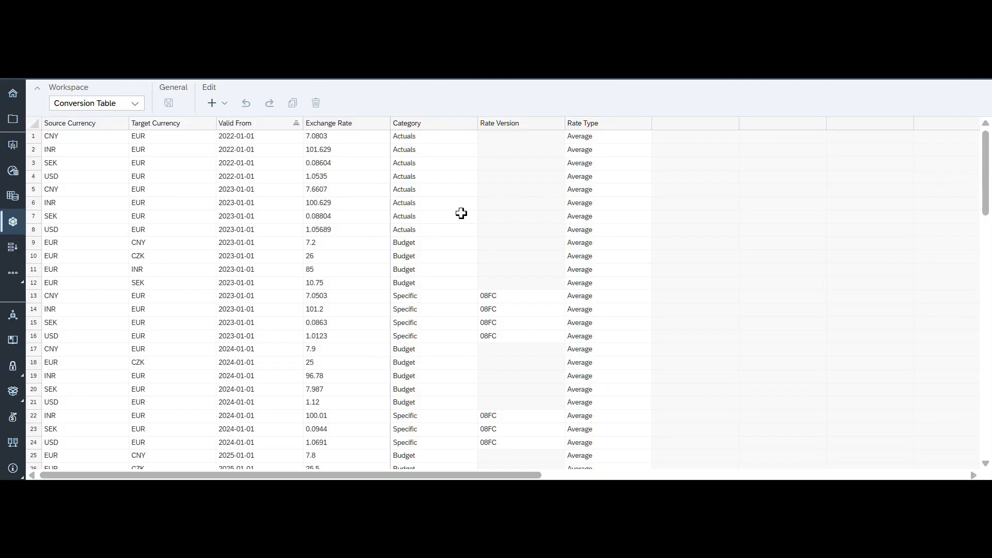
Step: Compare the SEK to EUR Actuals rates for 2022 and 2023 in the Conversion Table with the story's Exchange Rate columns
click(32, 165)
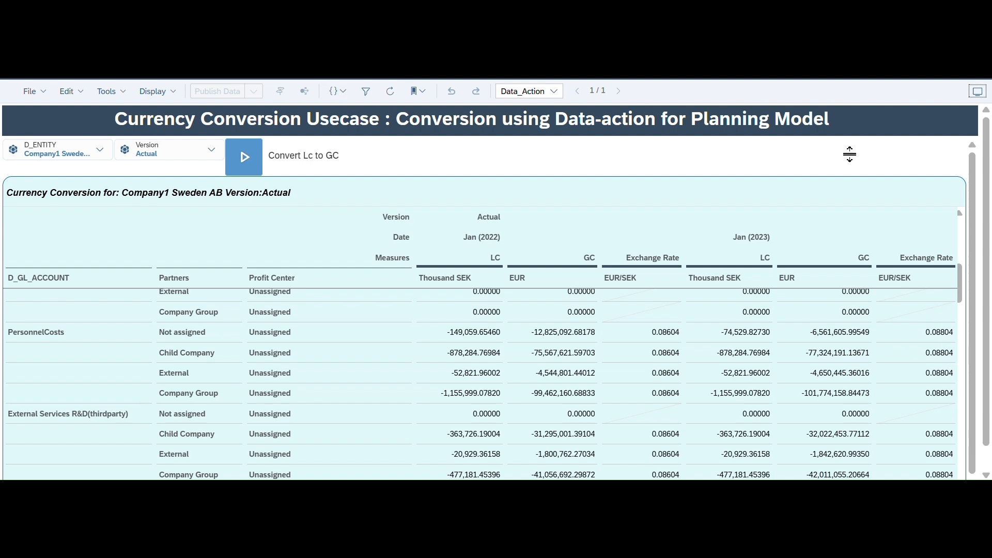
click(749, 11)
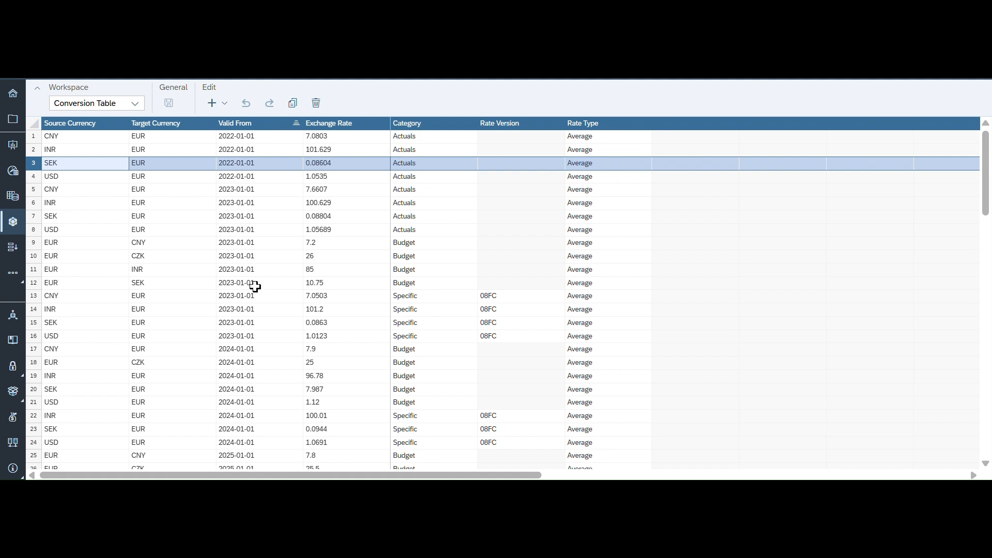
click(52, 219)
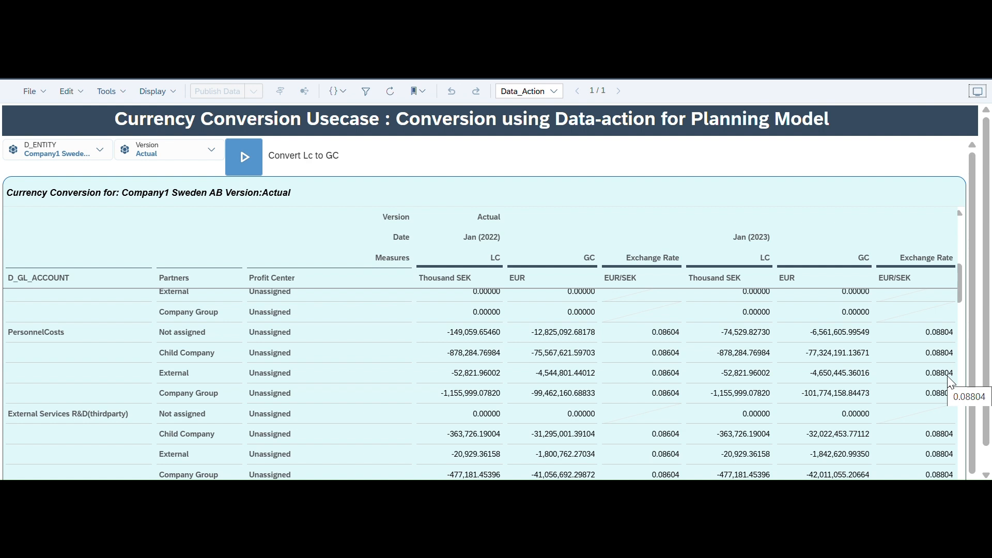
Step: Filter the currency conversion table to the FC 8+4 version
click(209, 150)
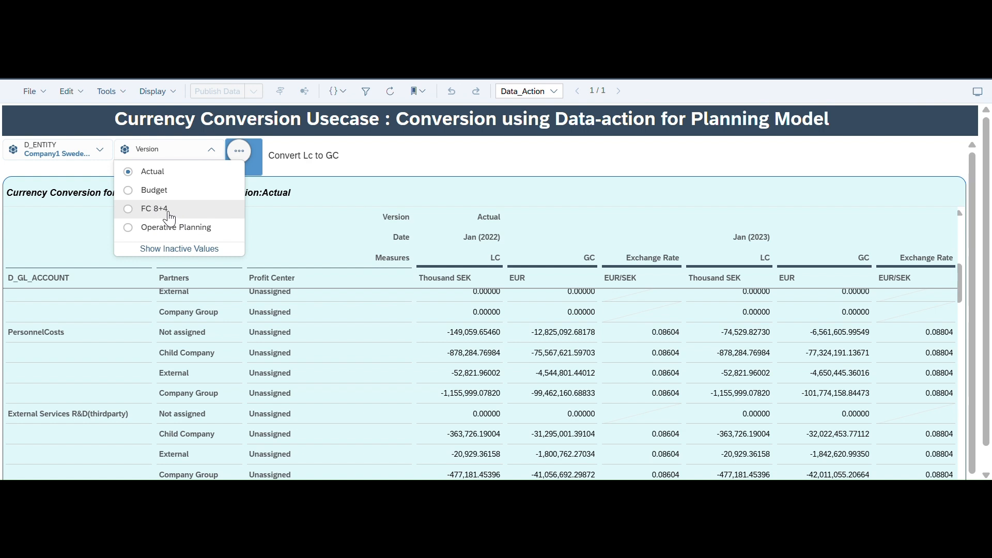
click(166, 215)
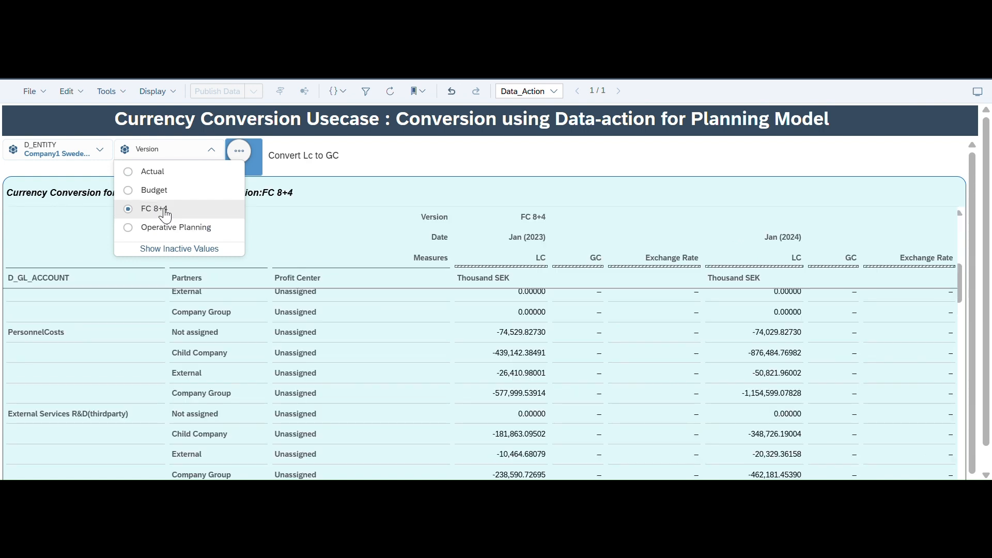
click(381, 158)
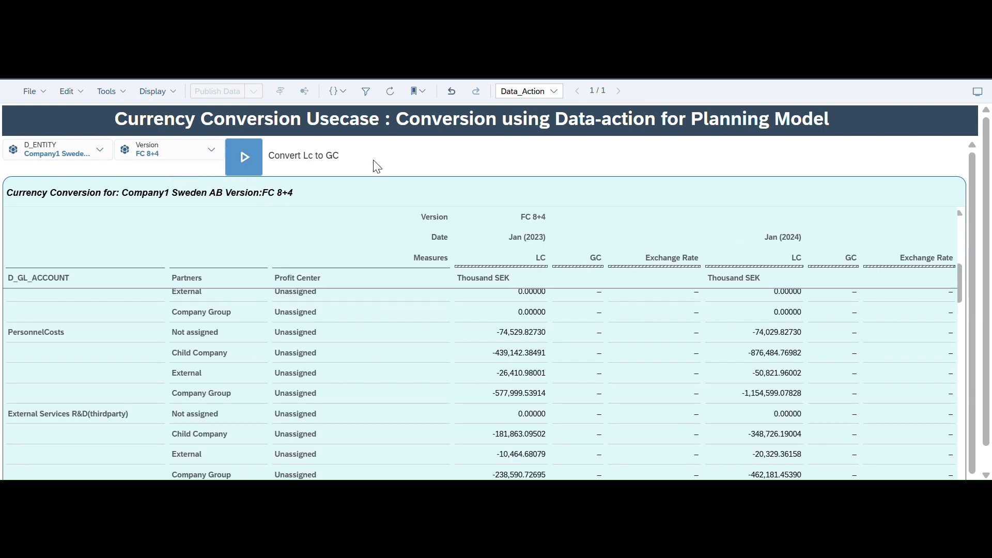
Step: Run the Convert Lc to GC data action on the target version FC 8+4
click(244, 158)
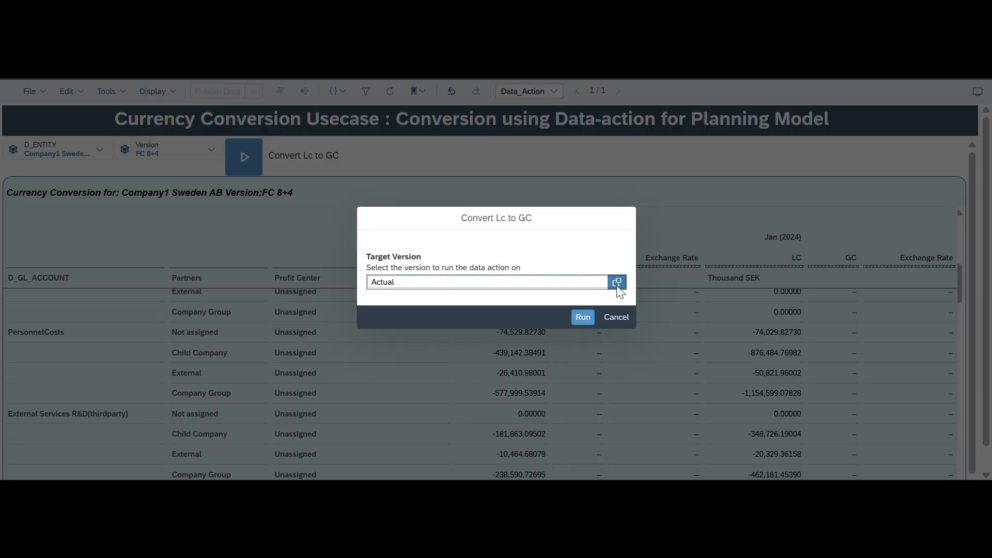
click(617, 282)
click(277, 232)
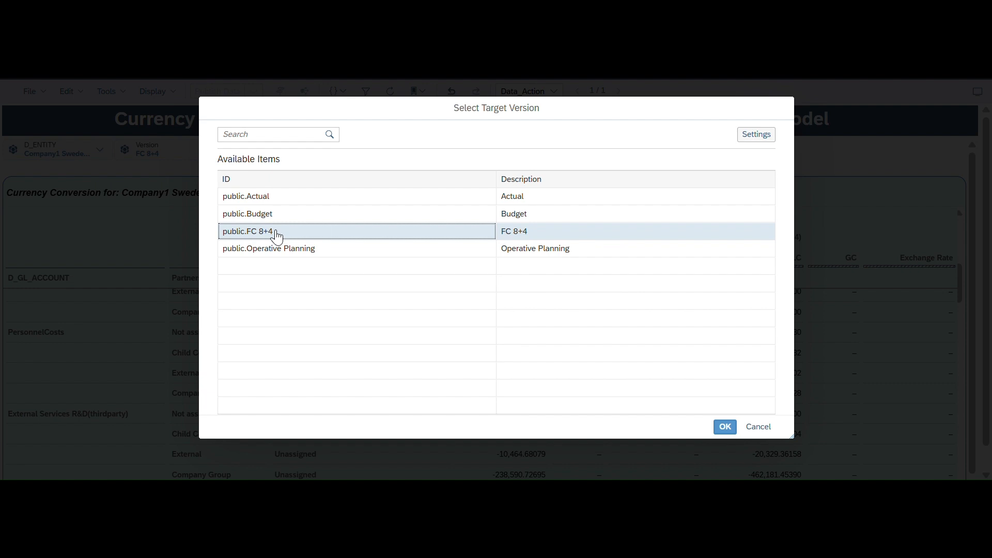
click(723, 428)
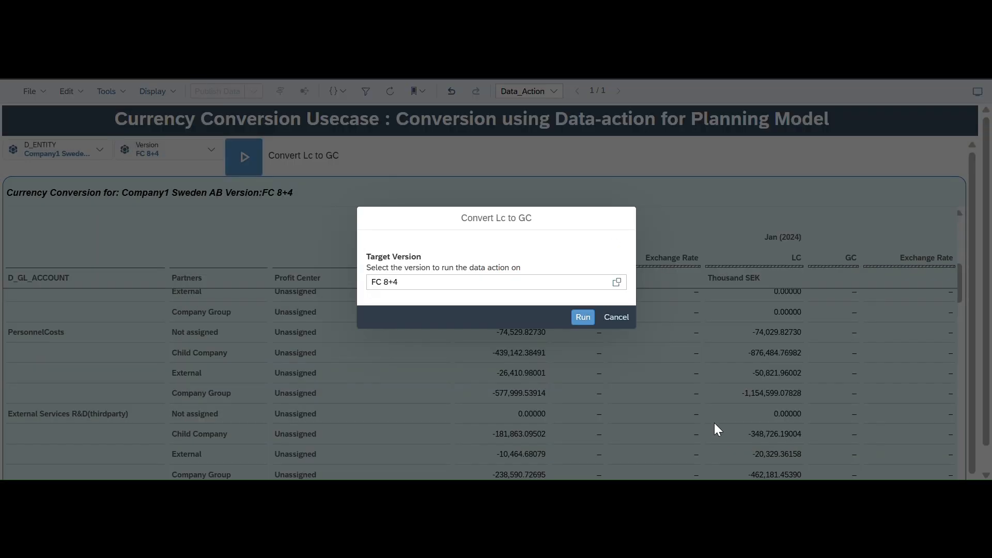
click(582, 317)
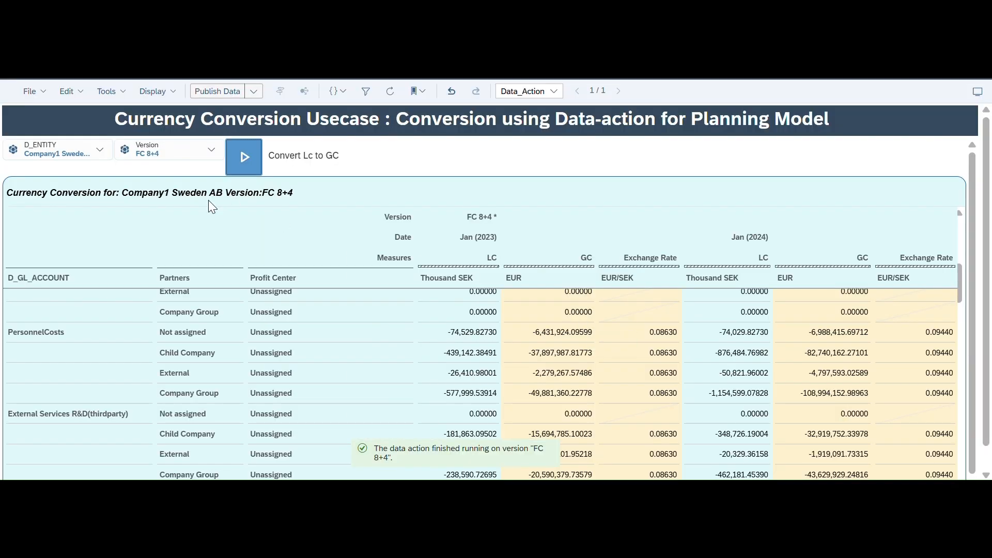
Step: Filter the currency conversion table to the USA Technology entity
click(101, 150)
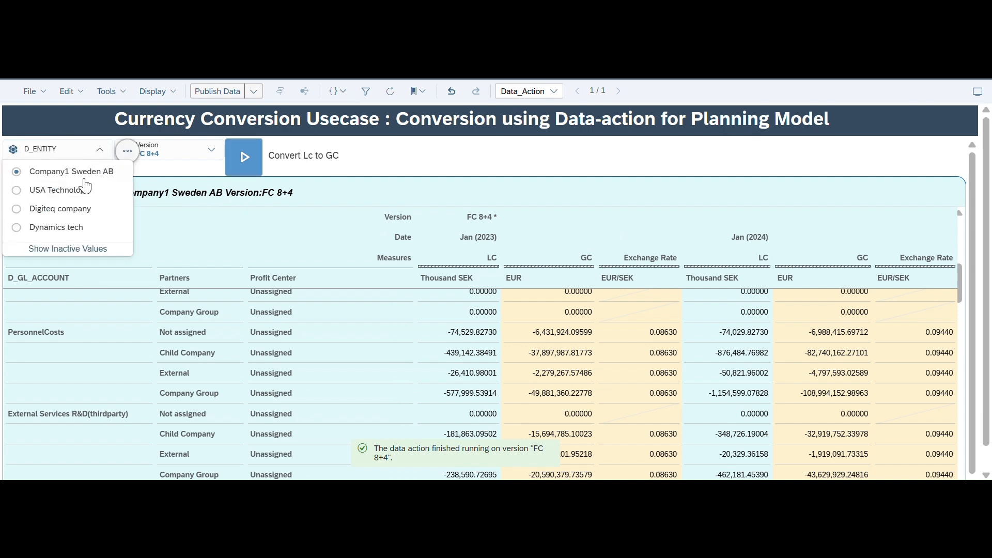
click(63, 191)
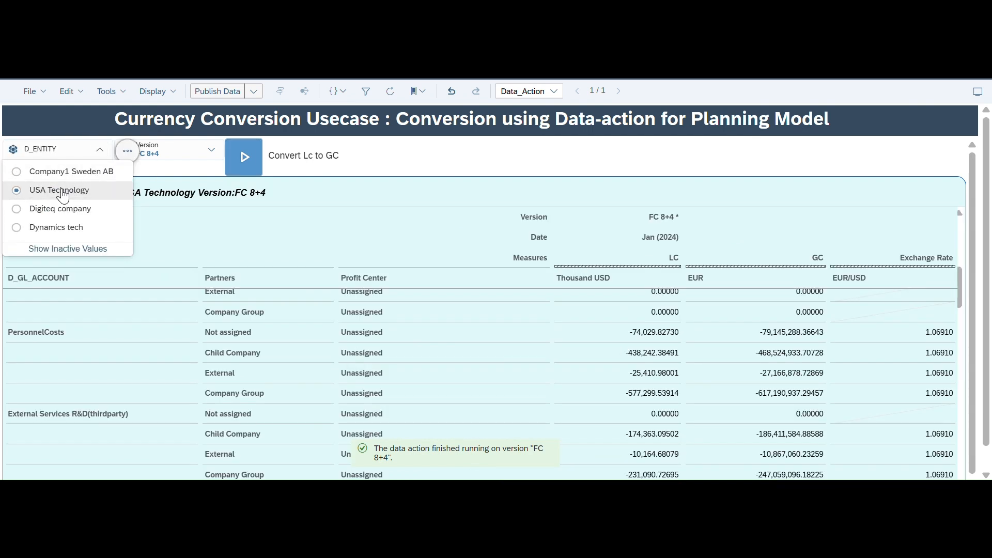
click(414, 171)
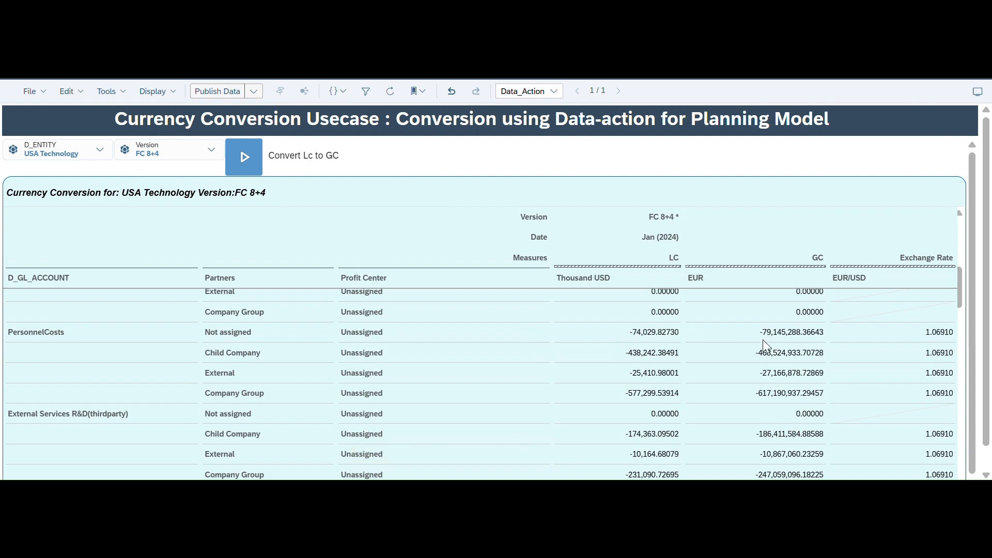
scroll(671, 335, up, 1)
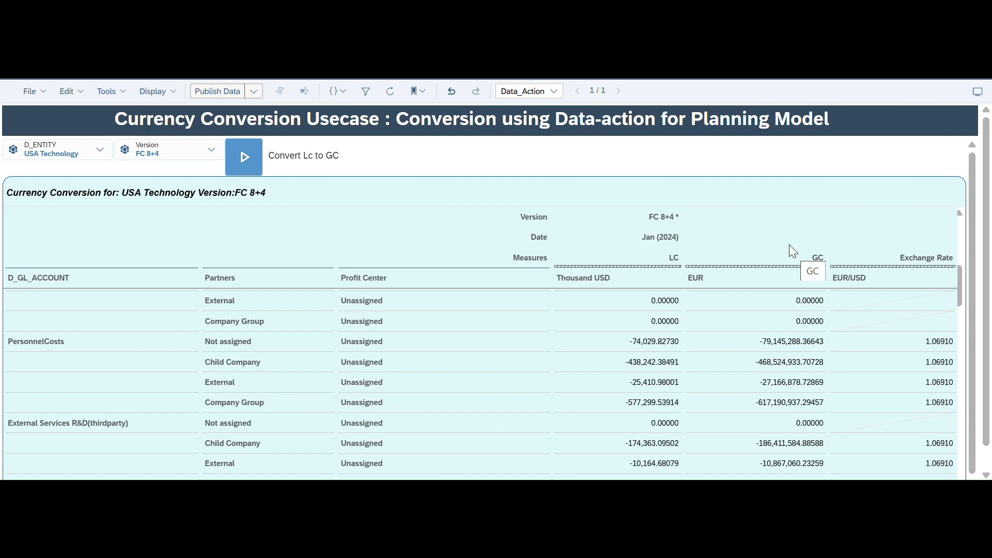
Step: Look up the 2024 USD to EUR rate for rate version 08FC in the Conversion Table and compare it with the story
click(744, 17)
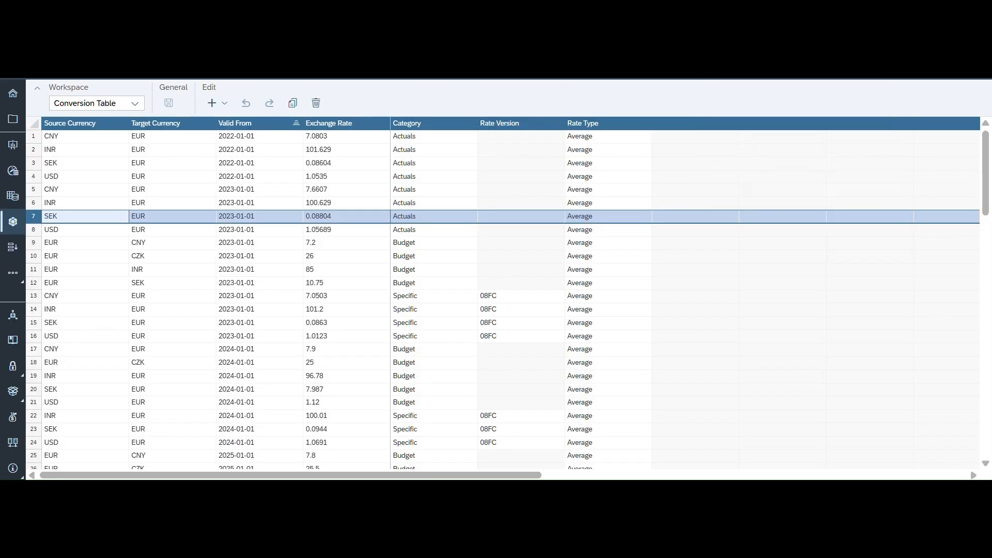
scroll(406, 249, down, 1)
scroll(406, 250, down, 2)
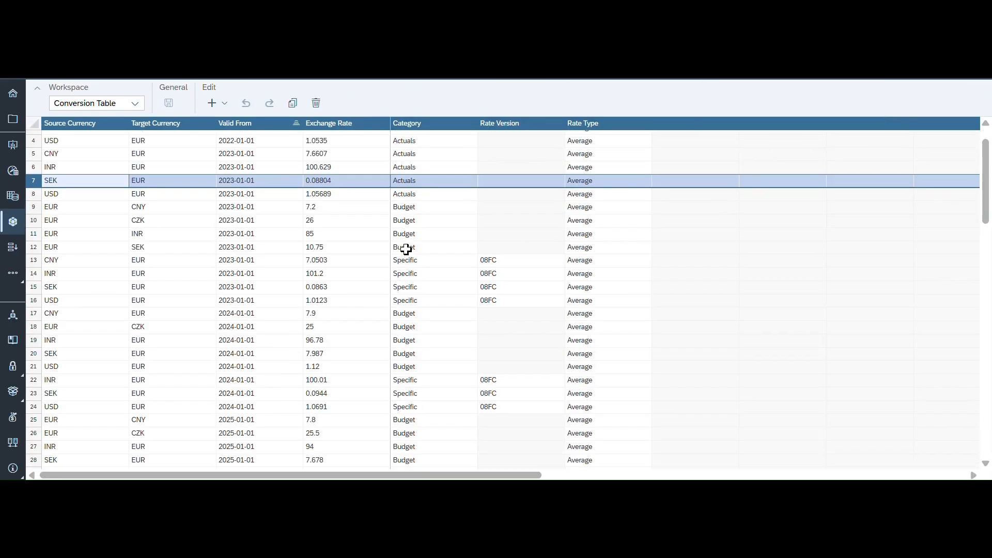
click(509, 266)
scroll(509, 266, down, 3)
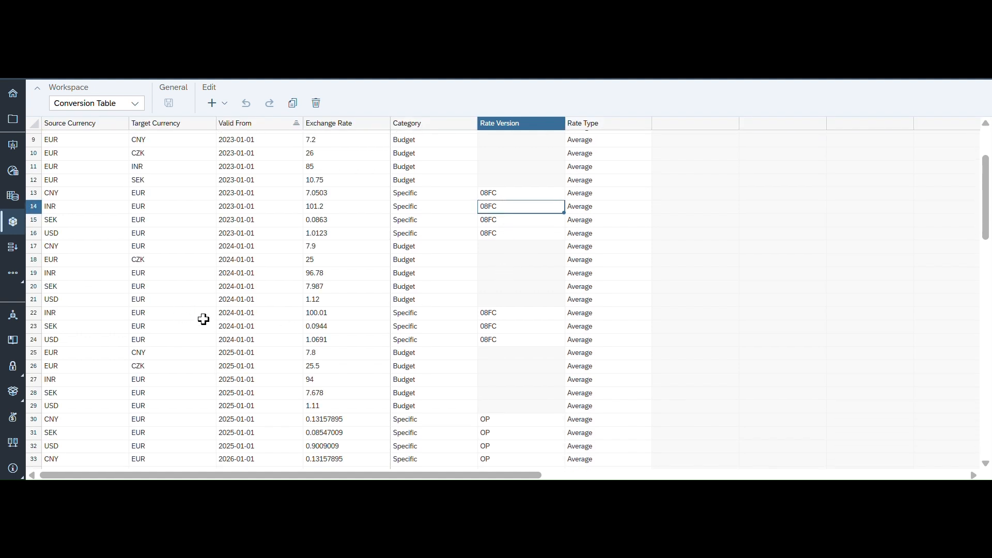
click(219, 313)
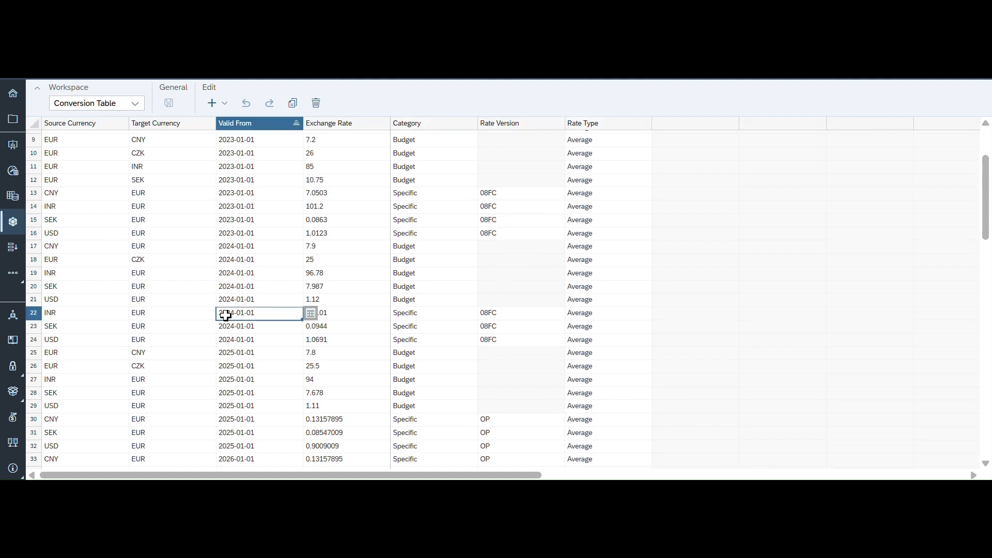
click(33, 341)
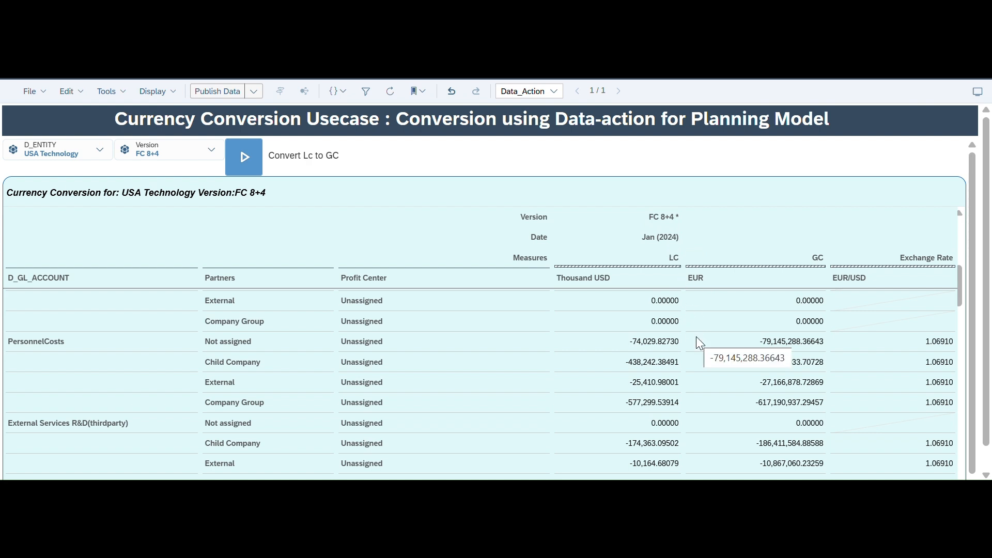
Step: Filter the currency conversion table to the Operative Planning version
click(209, 150)
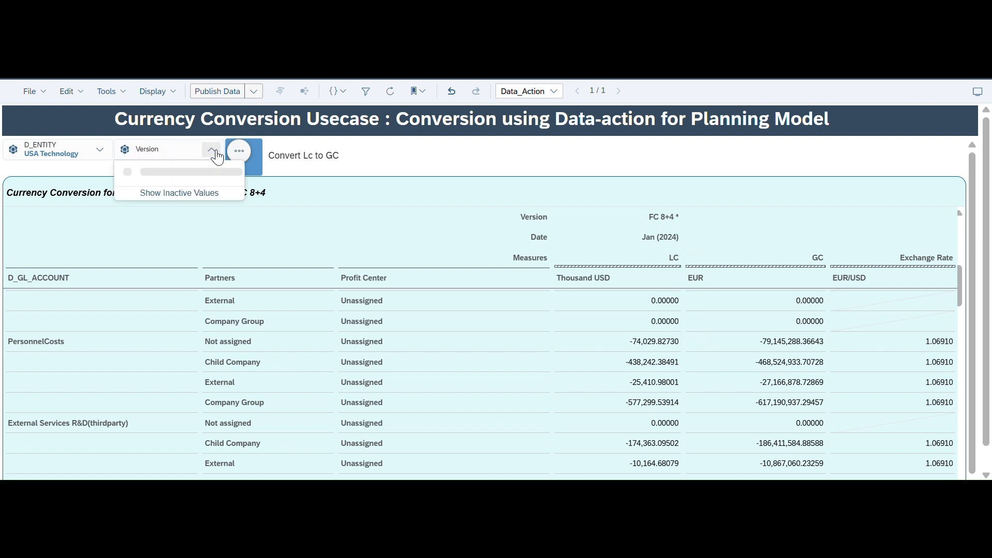
click(177, 230)
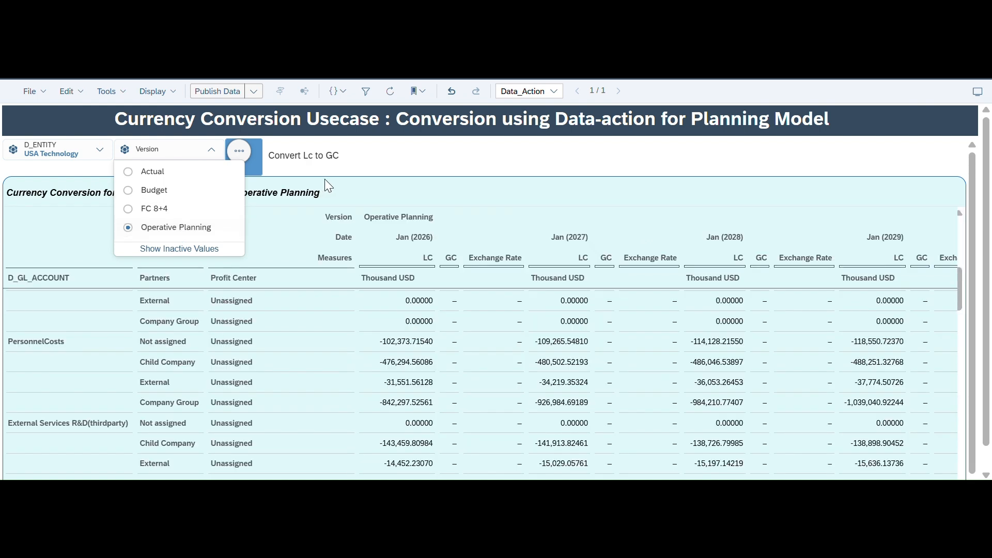
click(362, 162)
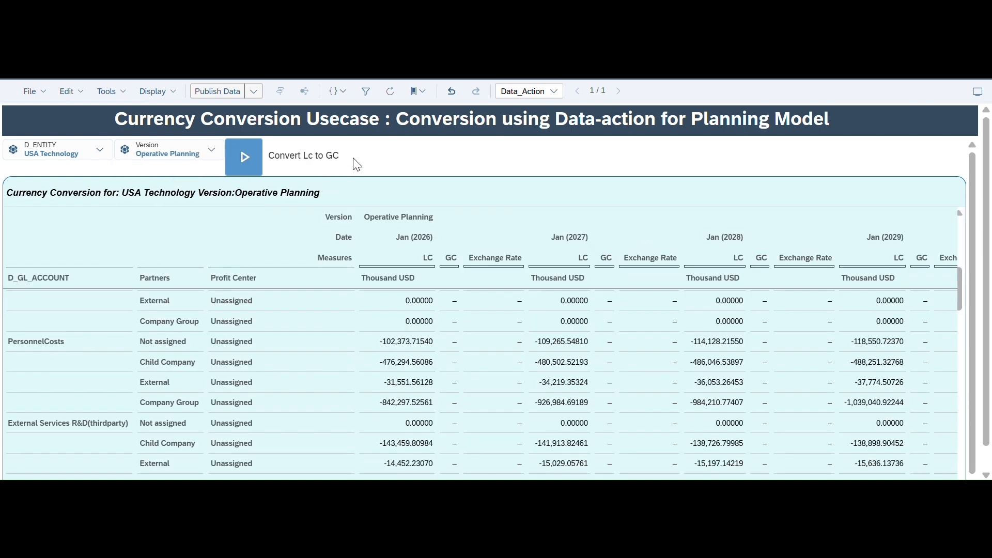
Step: Run the Convert Lc to GC data action on the target version Operative Planning
click(243, 157)
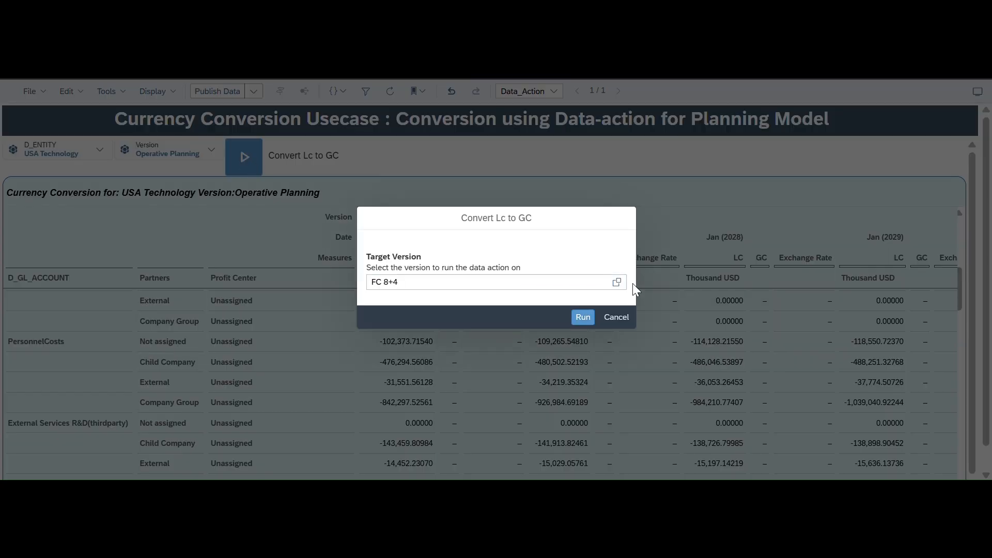
click(616, 285)
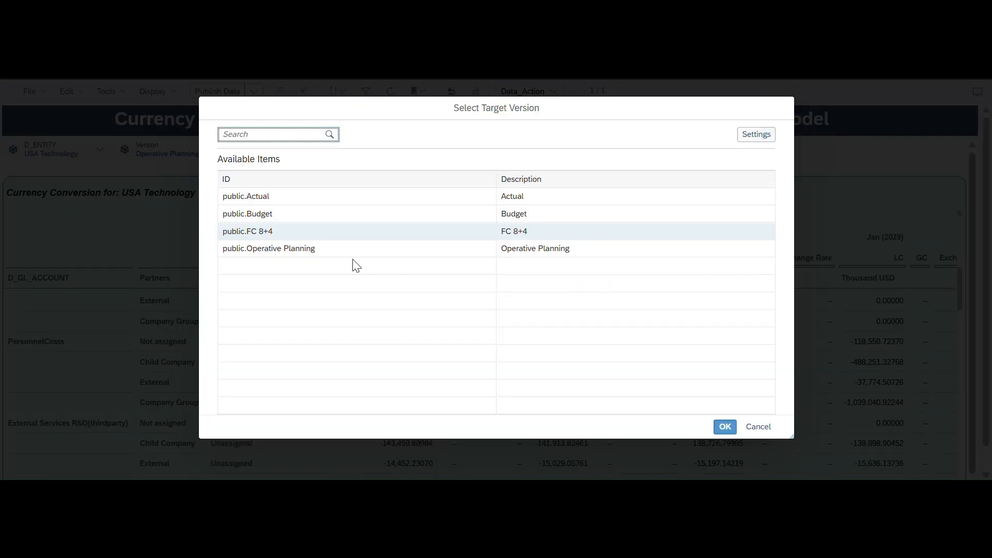
click(318, 253)
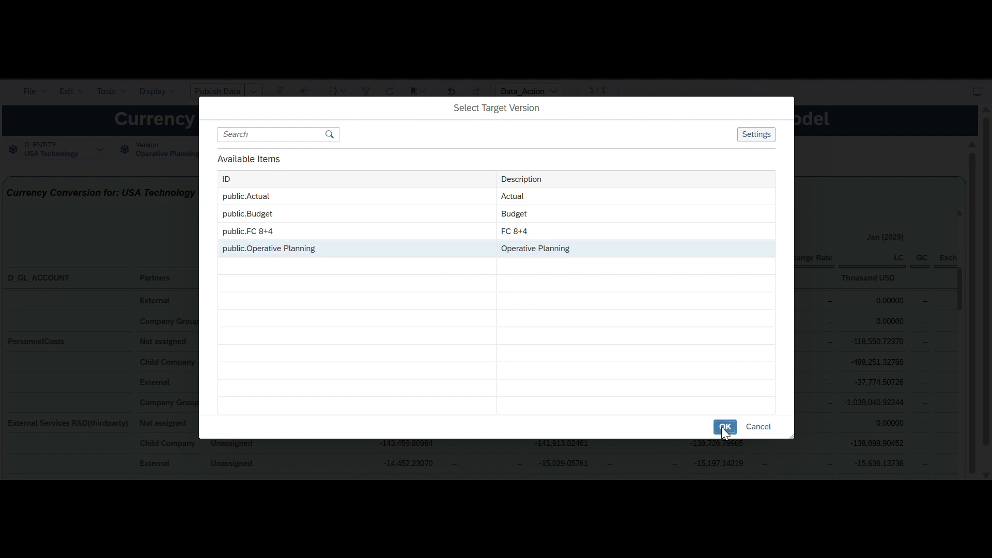
click(724, 427)
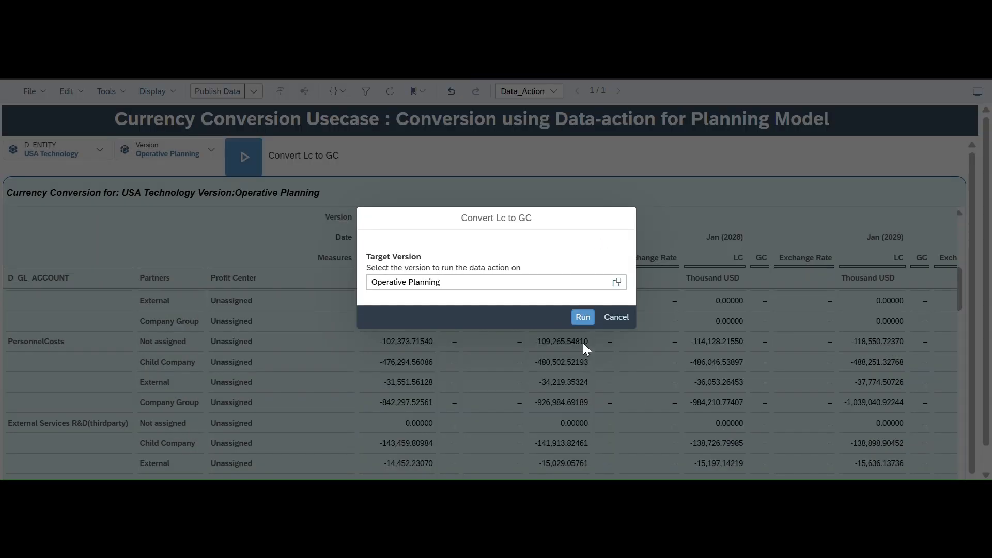
click(583, 316)
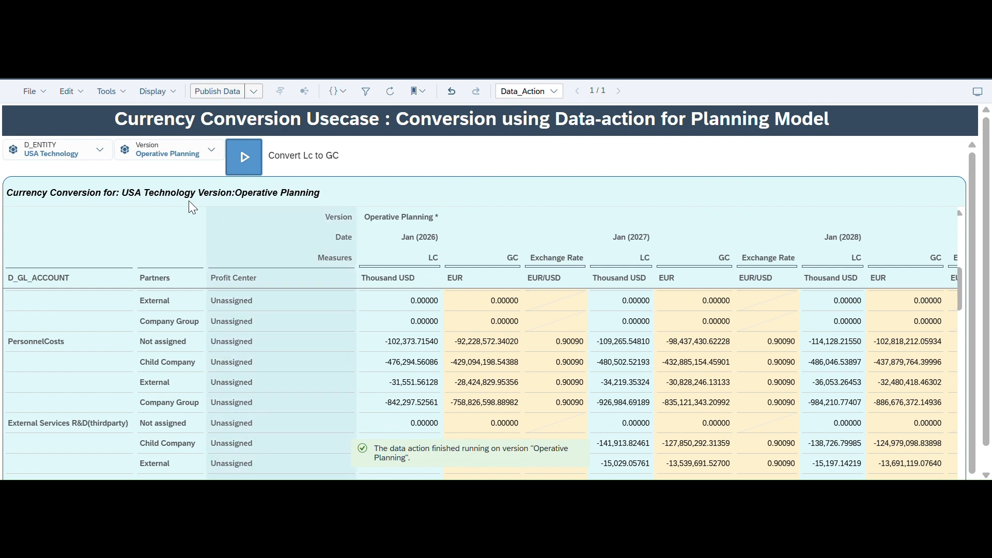
click(101, 153)
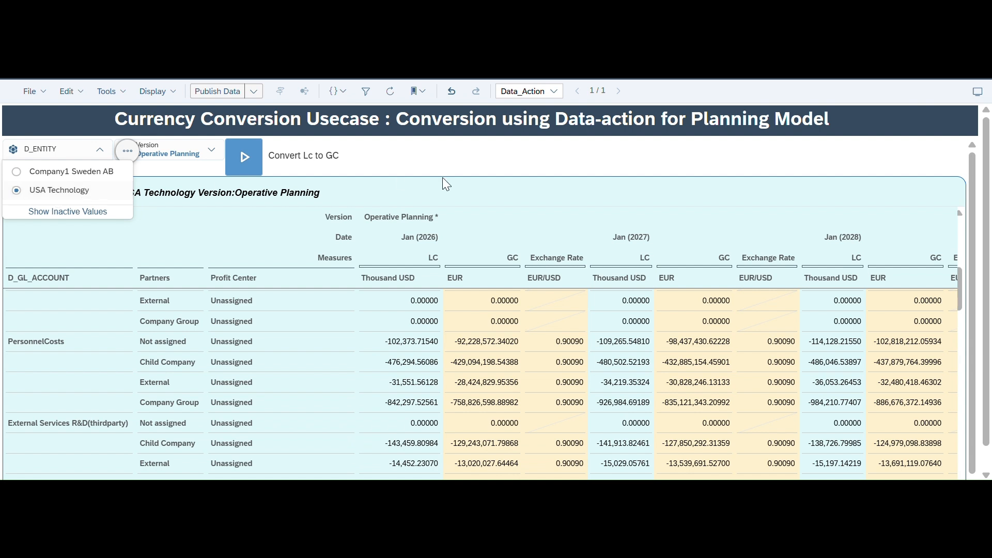
click(438, 164)
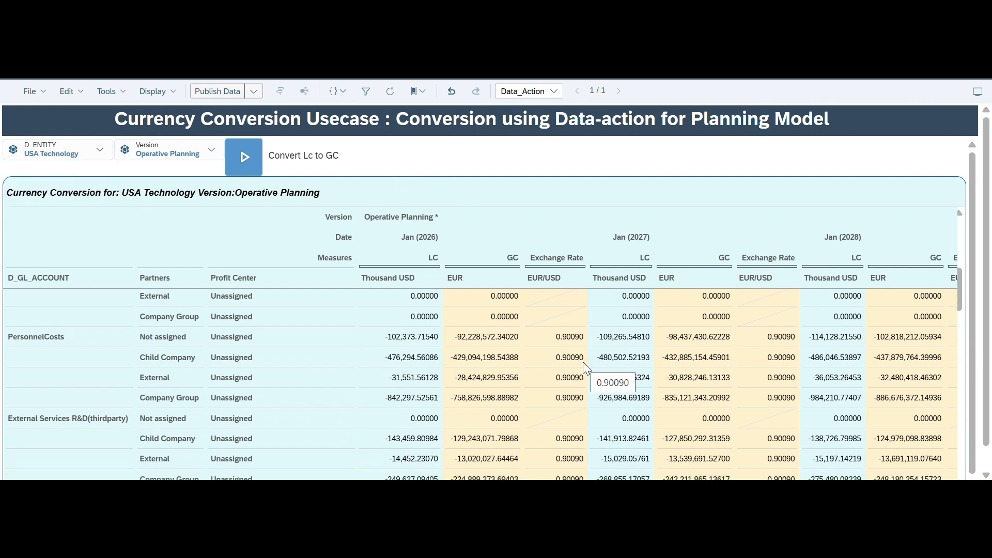
Step: Look up the 2025 and 2026 USD to EUR rates for rate version OP in the Conversion Table and compare them with the story
scroll(583, 362, down, 1)
scroll(583, 362, up, 2)
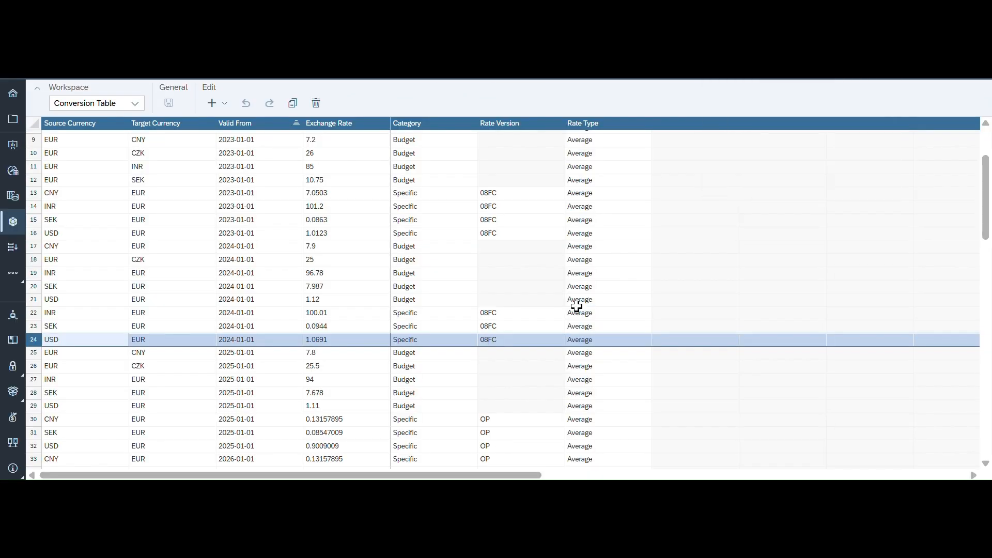
scroll(429, 313, down, 6)
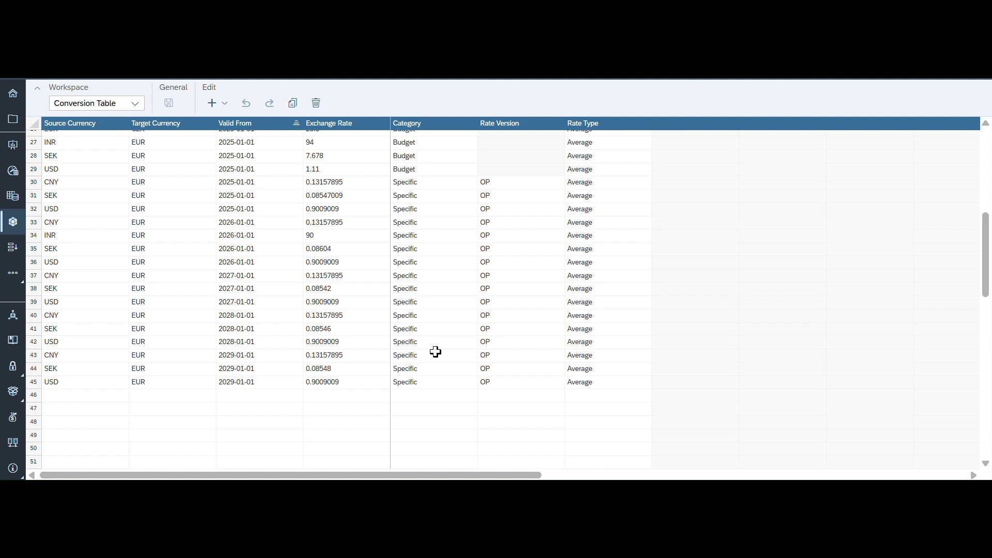
click(40, 212)
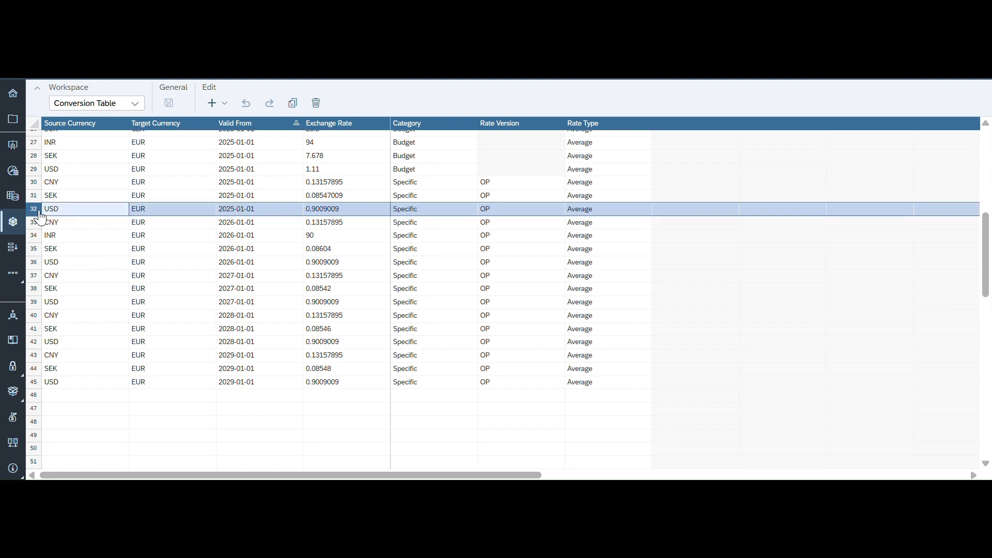
click(36, 264)
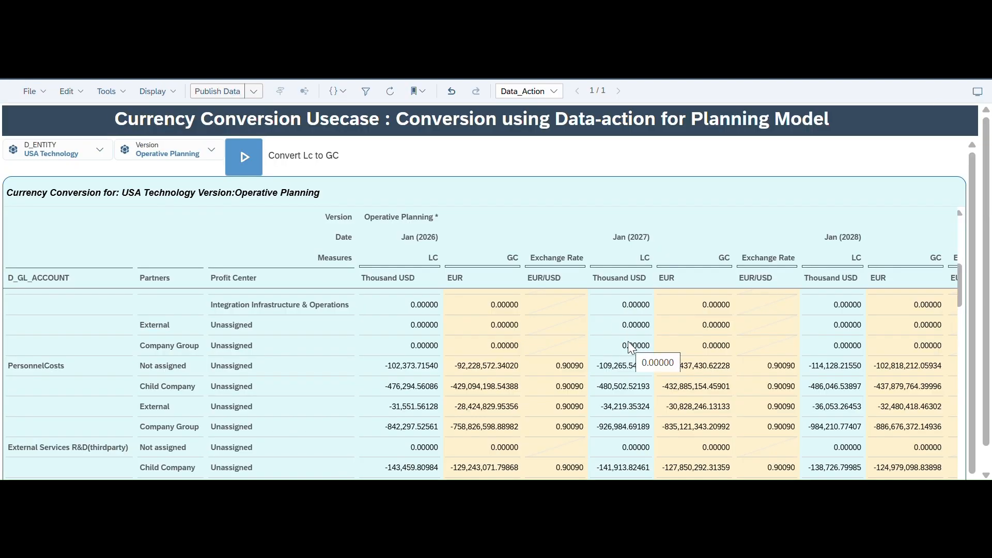
scroll(627, 342, down, 1)
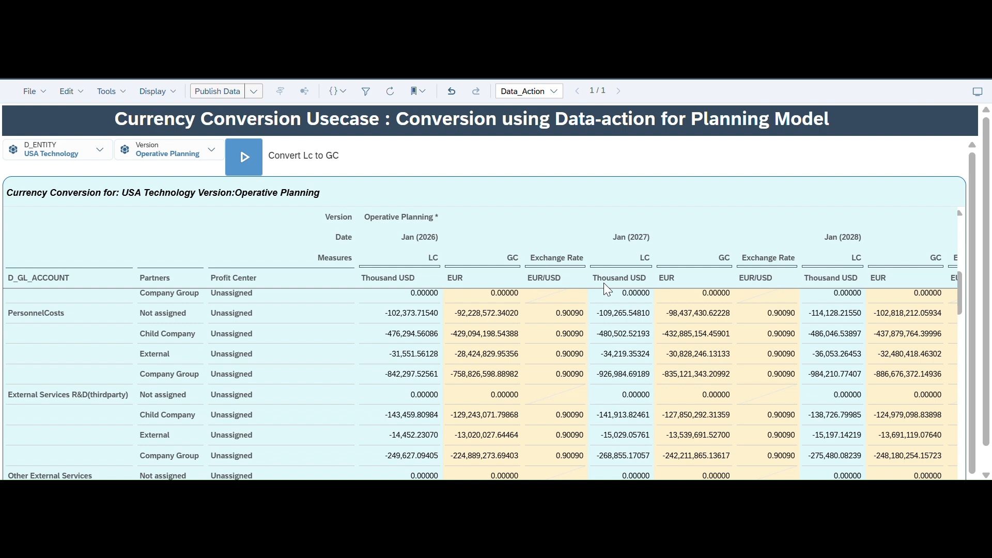
Step: Filter the currency conversion table to the Company1 Sweden AB entity and review its exchange rates for 2026 through 2029
click(100, 151)
click(78, 174)
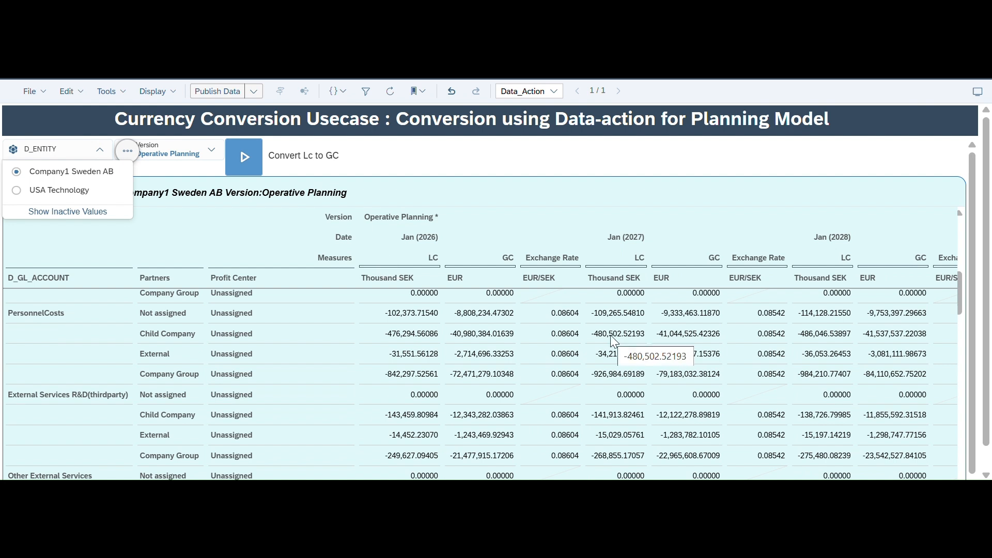
scroll(610, 335, right, 2)
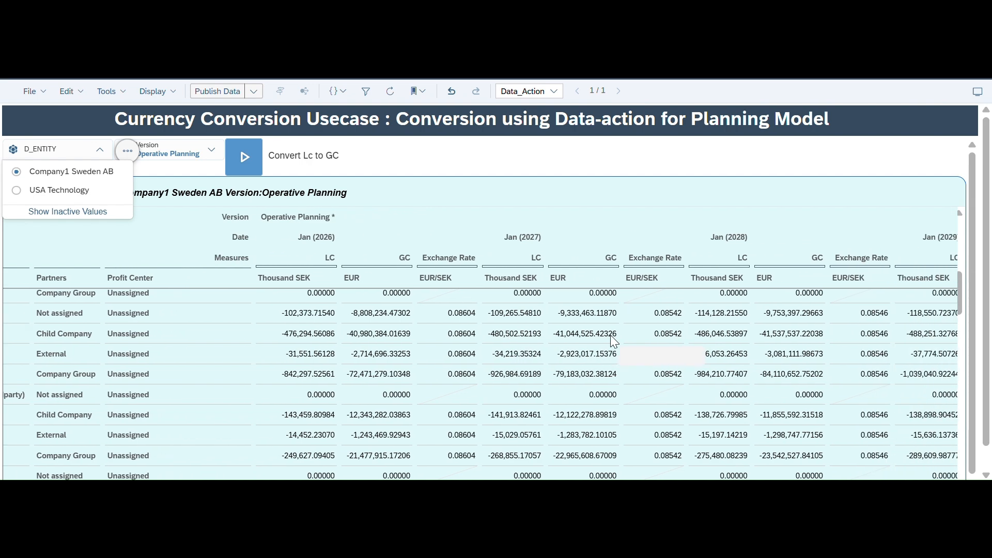
scroll(610, 334, right, 5)
scroll(532, 344, up, 2)
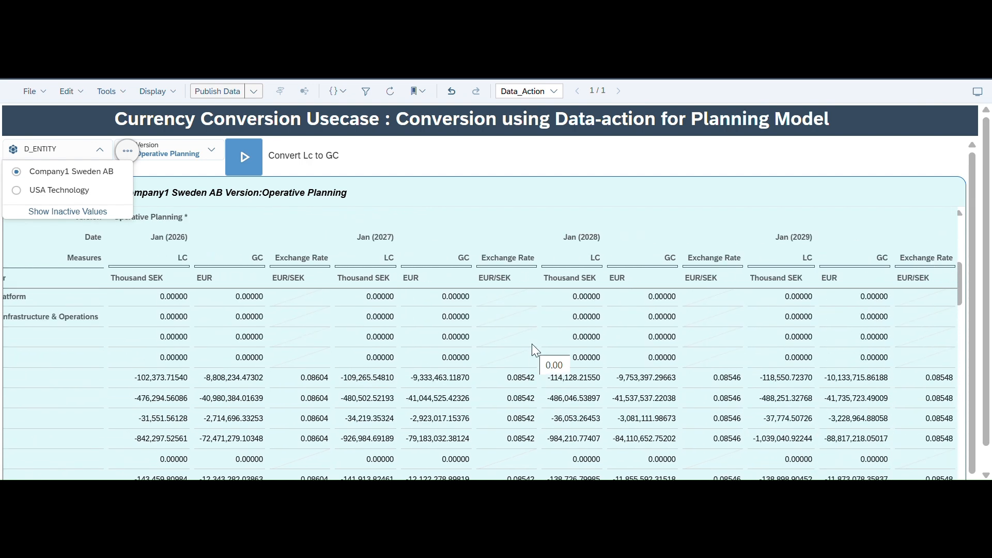
scroll(778, 403, down, 2)
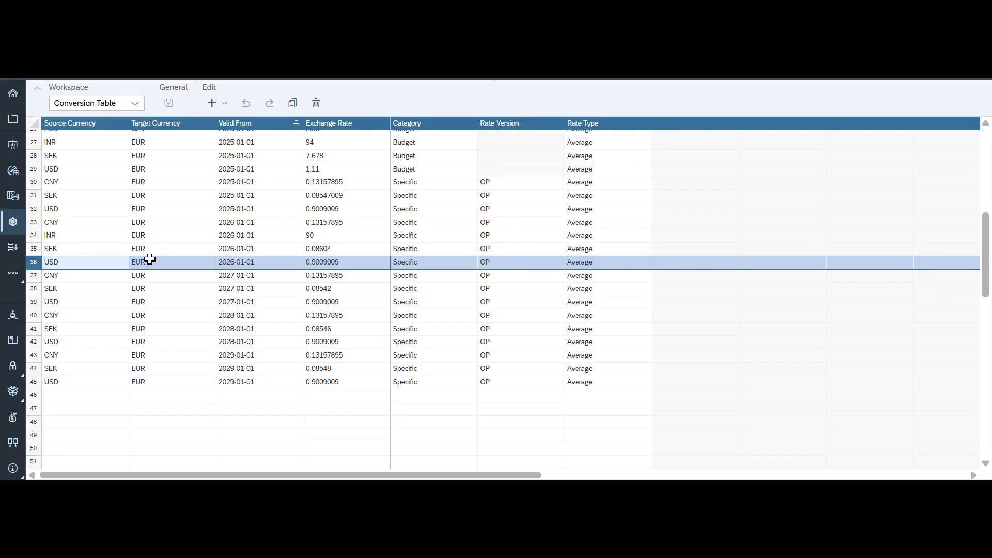
Step: Check the SEK to EUR rates for rate version OP in the Conversion Table against the Company1 Sweden AB rates in the story
click(34, 196)
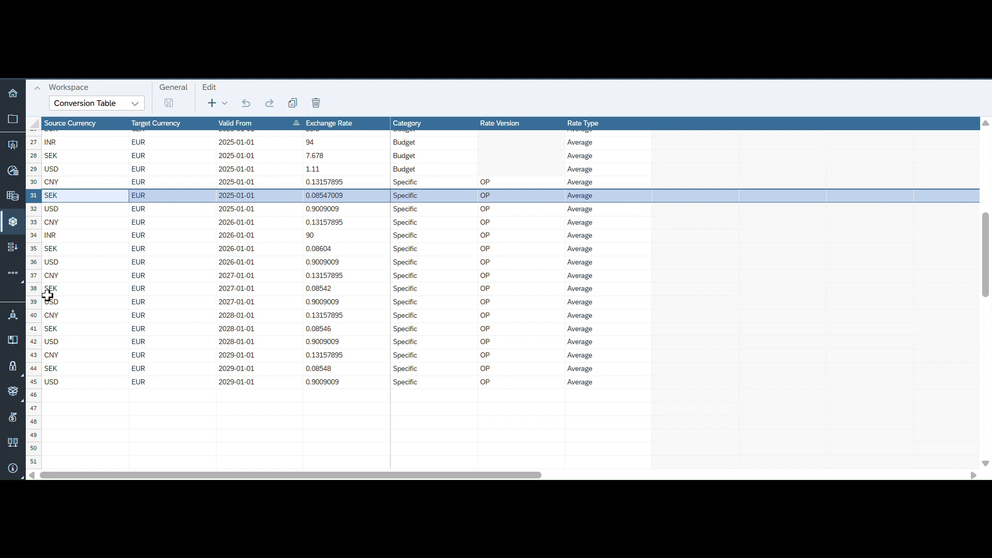
click(34, 370)
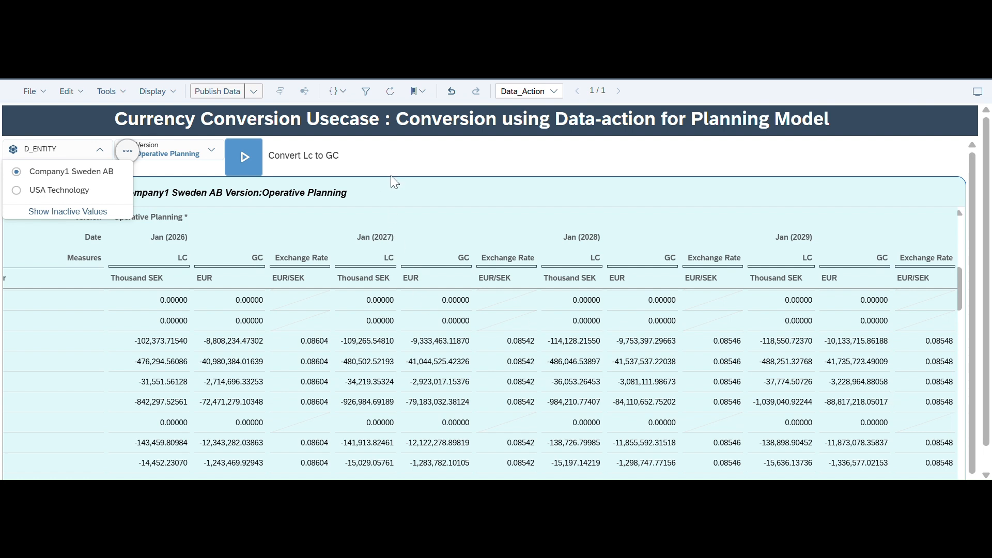
click(362, 166)
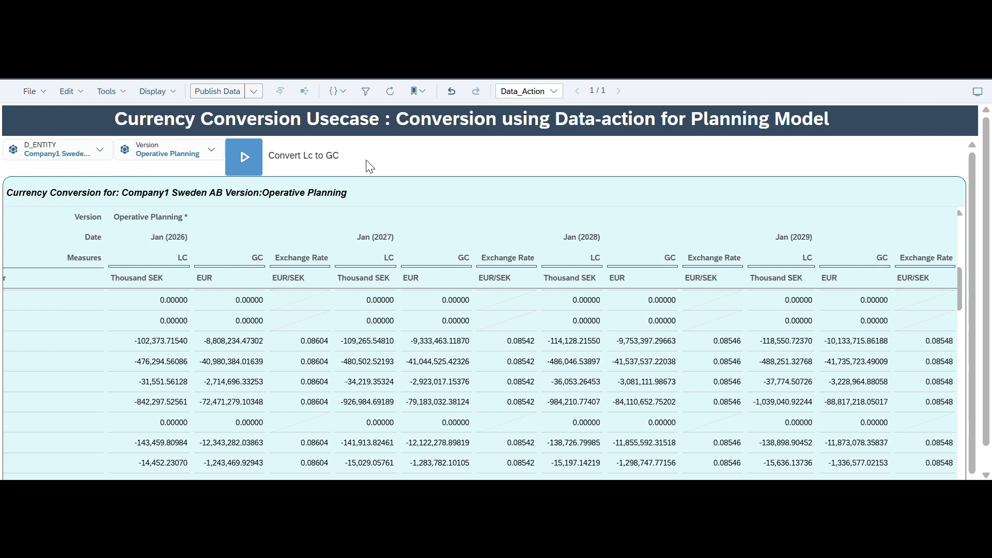